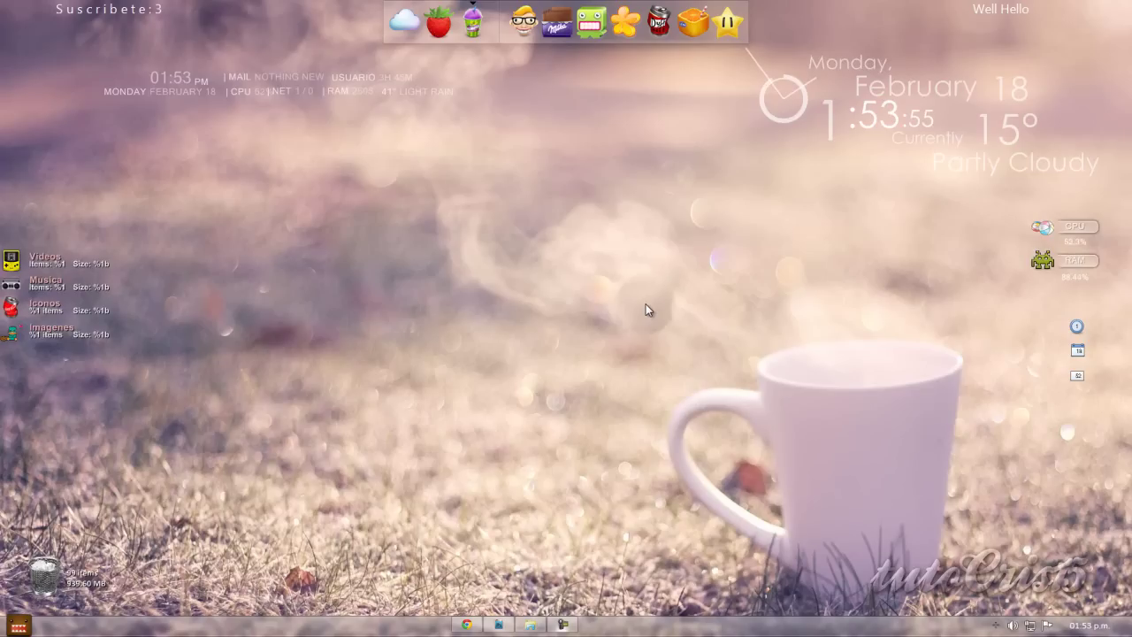
Preview the GAGA IS MY NAME collage document
click(618, 35)
scroll(610, 349, up, 1)
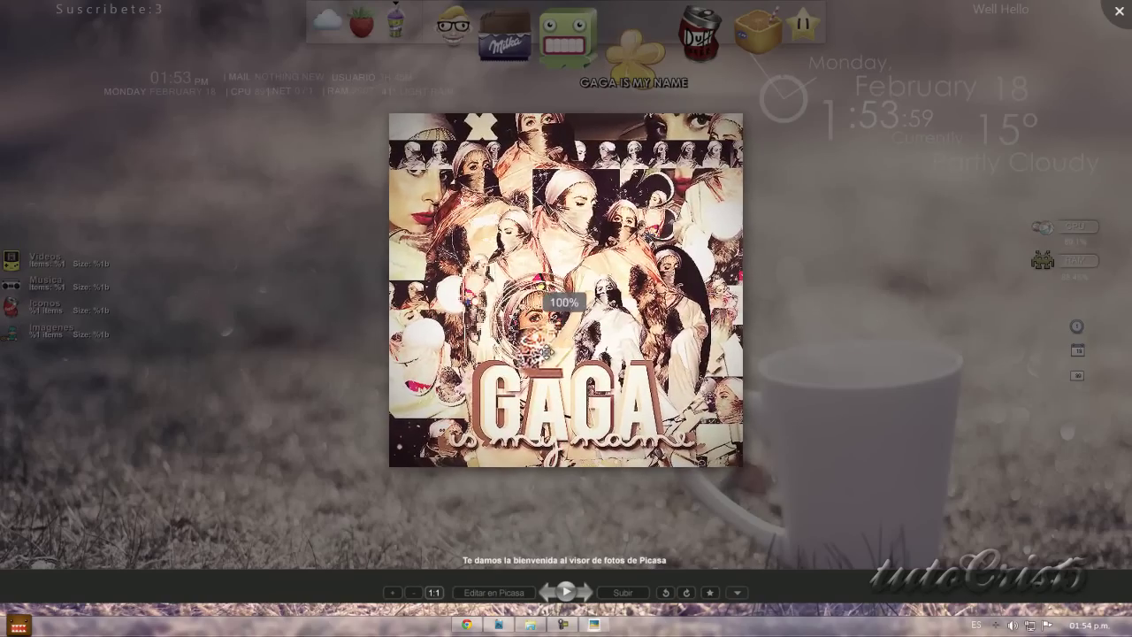
scroll(624, 404, down, 1)
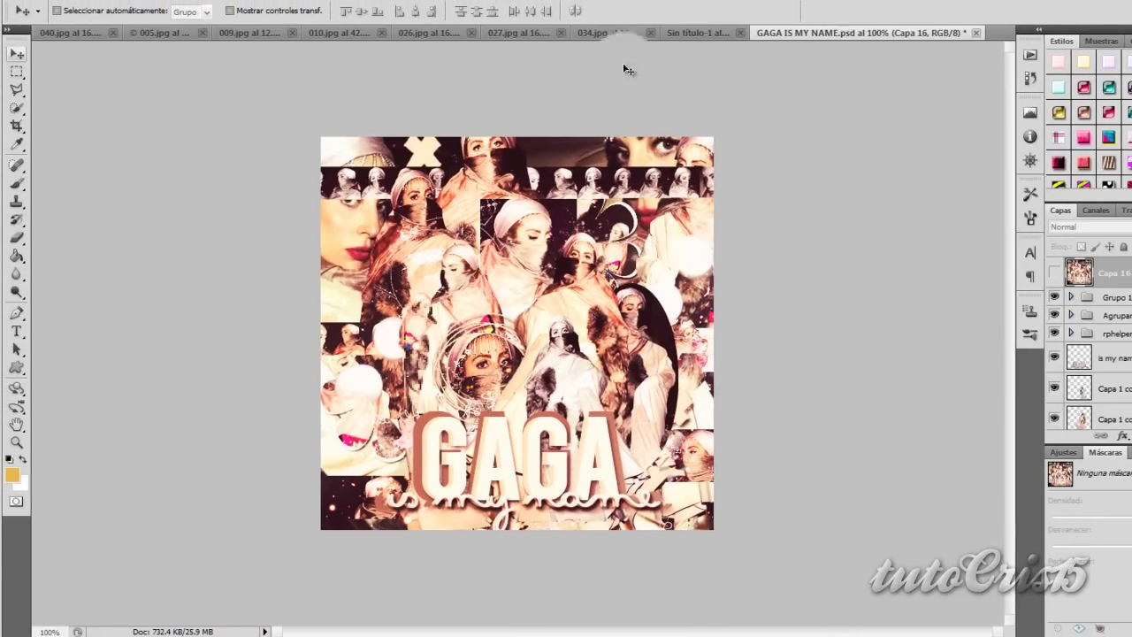
Flip through the open red-dress photos, ending on 040.jpg with its Fondo layer selected
drag(610, 33, 588, 35)
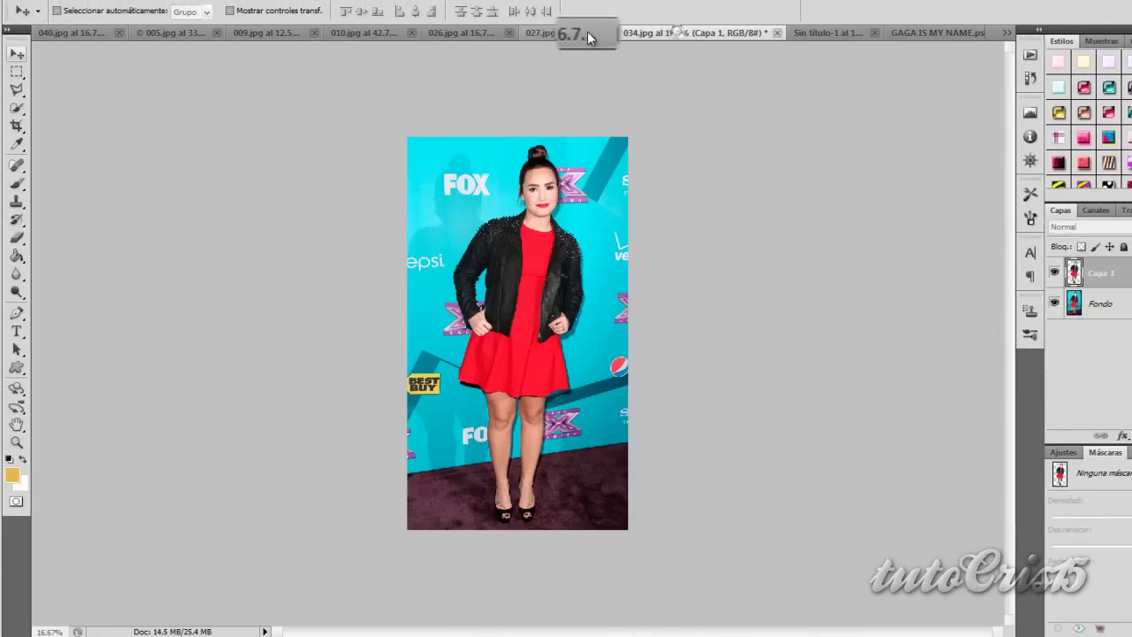
drag(583, 32, 55, 39)
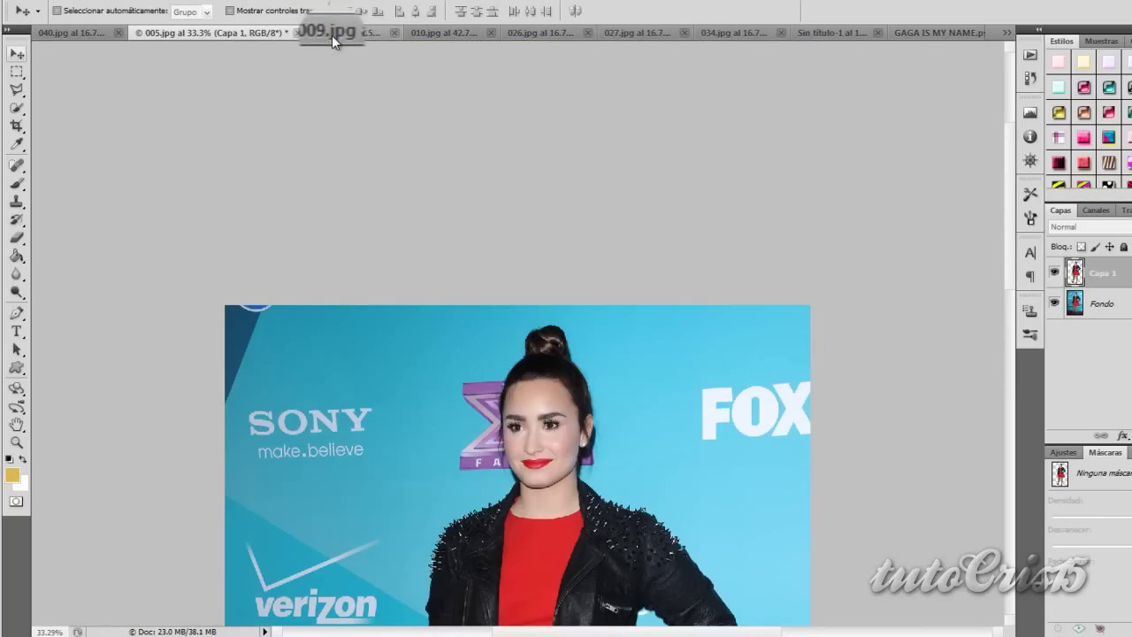
mouse_move(55, 38)
mouse_down()
mouse_move(398, 56)
mouse_move(407, 33)
mouse_move(728, 35)
mouse_move(657, 48)
mouse_move(716, 61)
mouse_move(617, 174)
mouse_move(545, 226)
mouse_move(859, 71)
mouse_up()
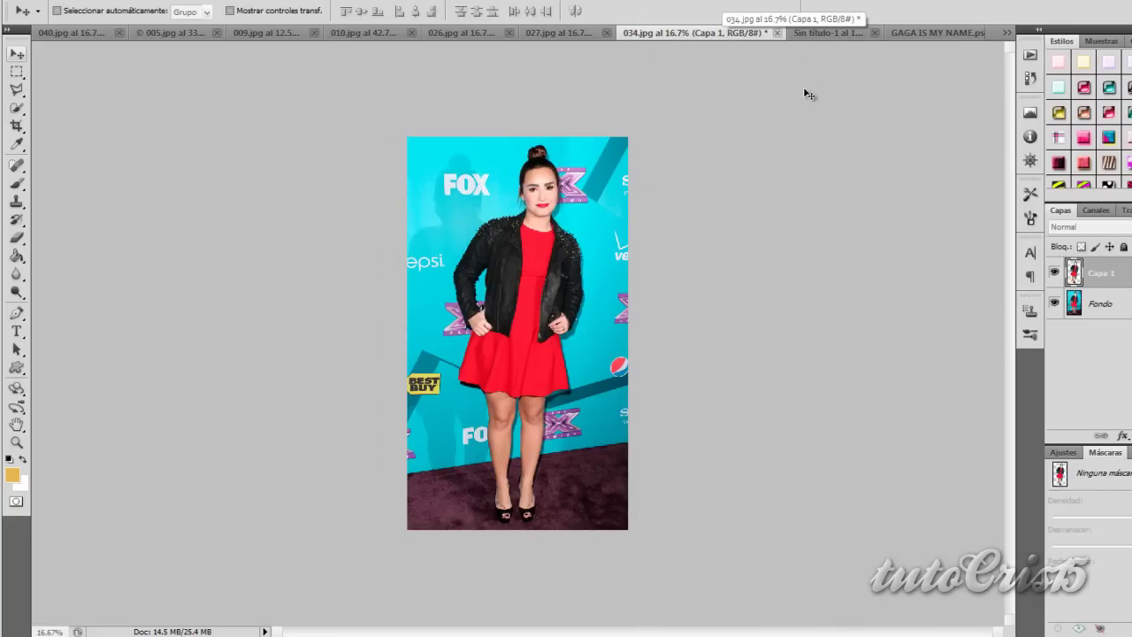
drag(652, 181, 811, 77)
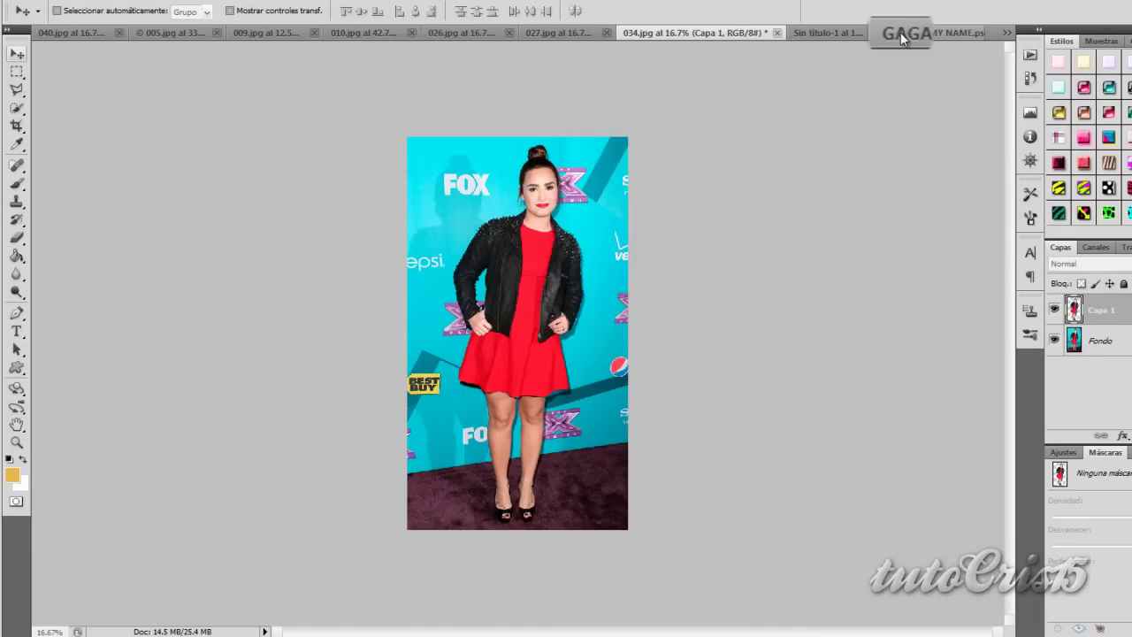
drag(616, 632, 863, 43)
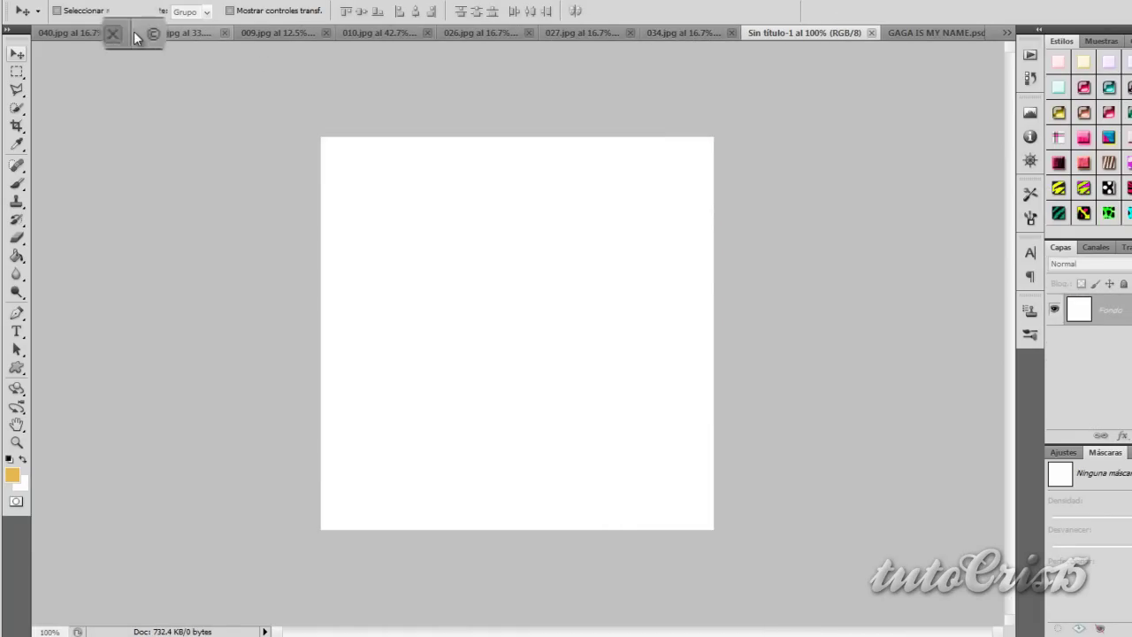
drag(684, 39, 80, 35)
click(1101, 340)
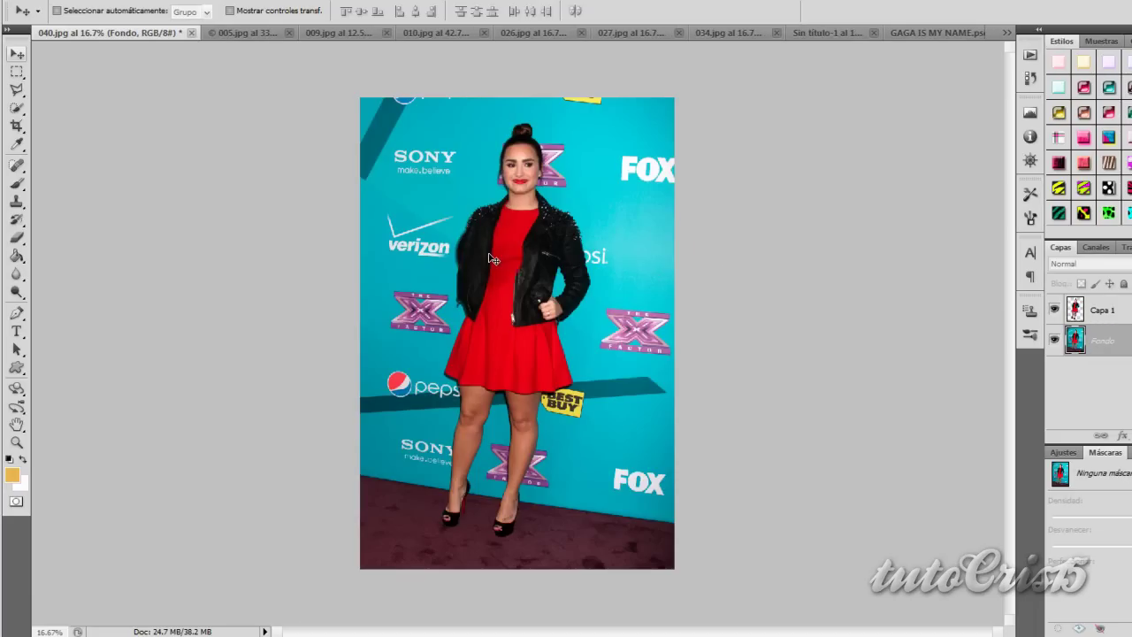
Place the red-dress photo into Sin título-1, scaled to 61% and moved higher
click(16, 89)
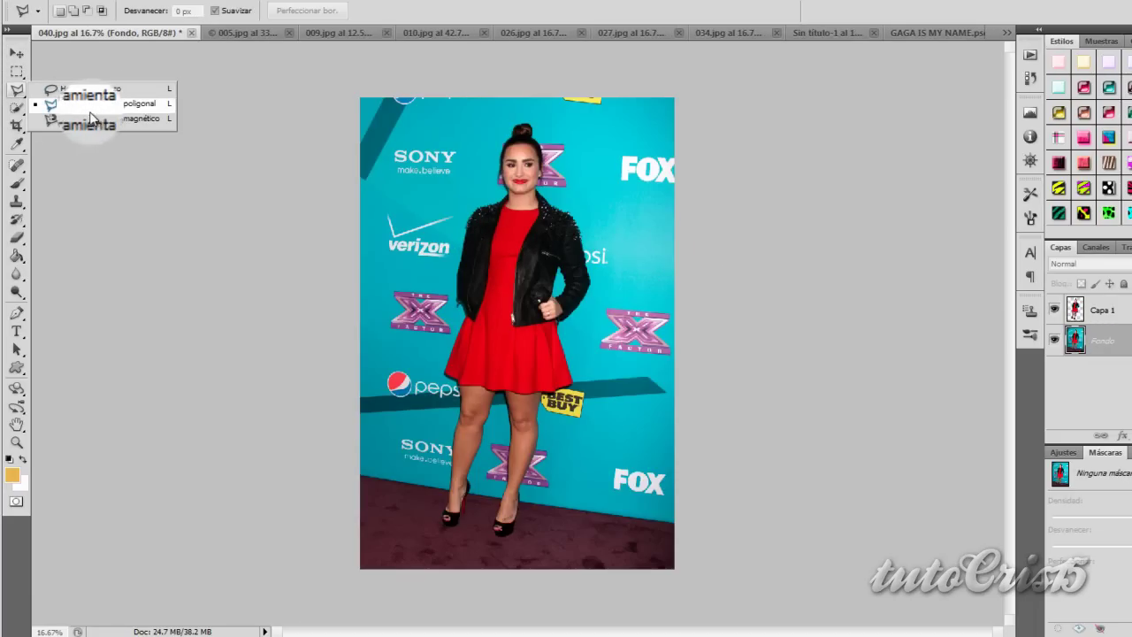
key(v)
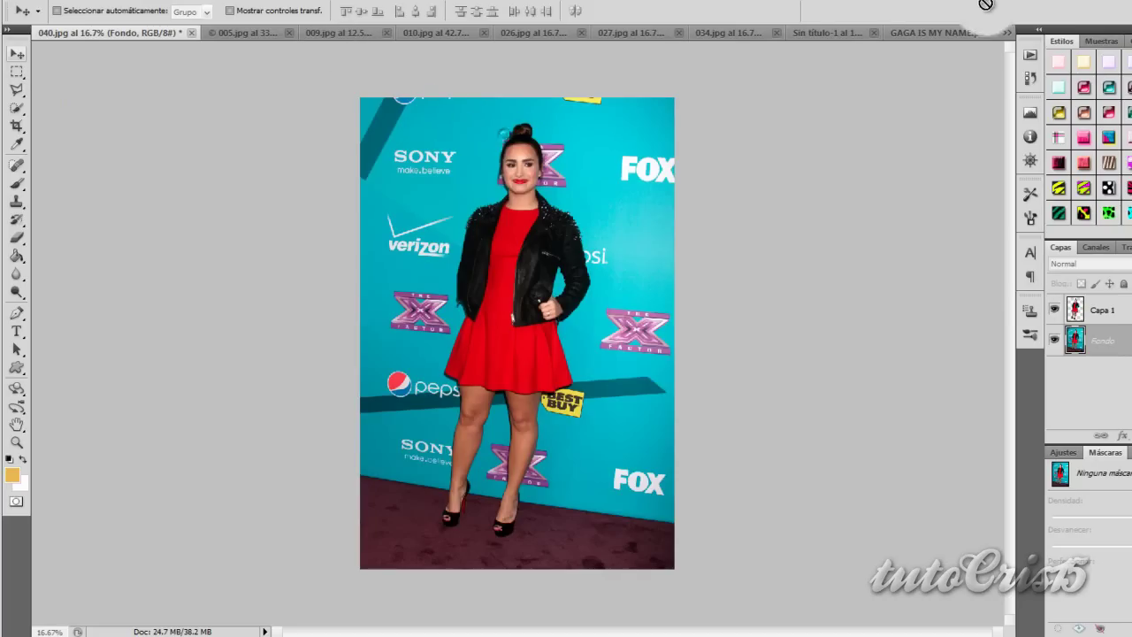
drag(845, 28, 555, 246)
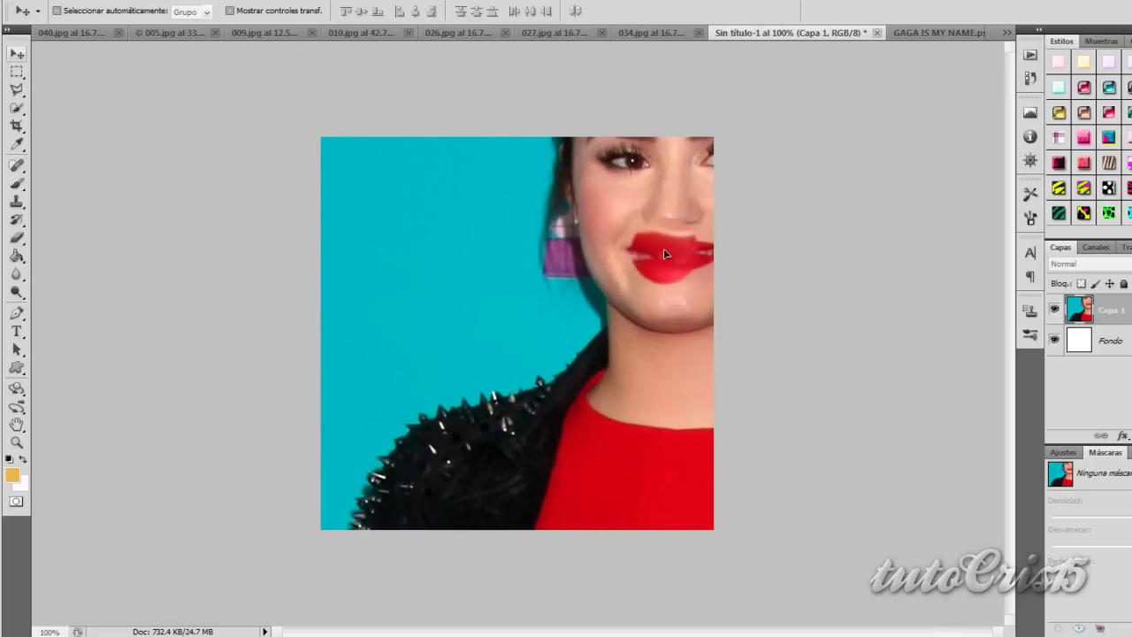
key(ctrl+t)
click(292, 12)
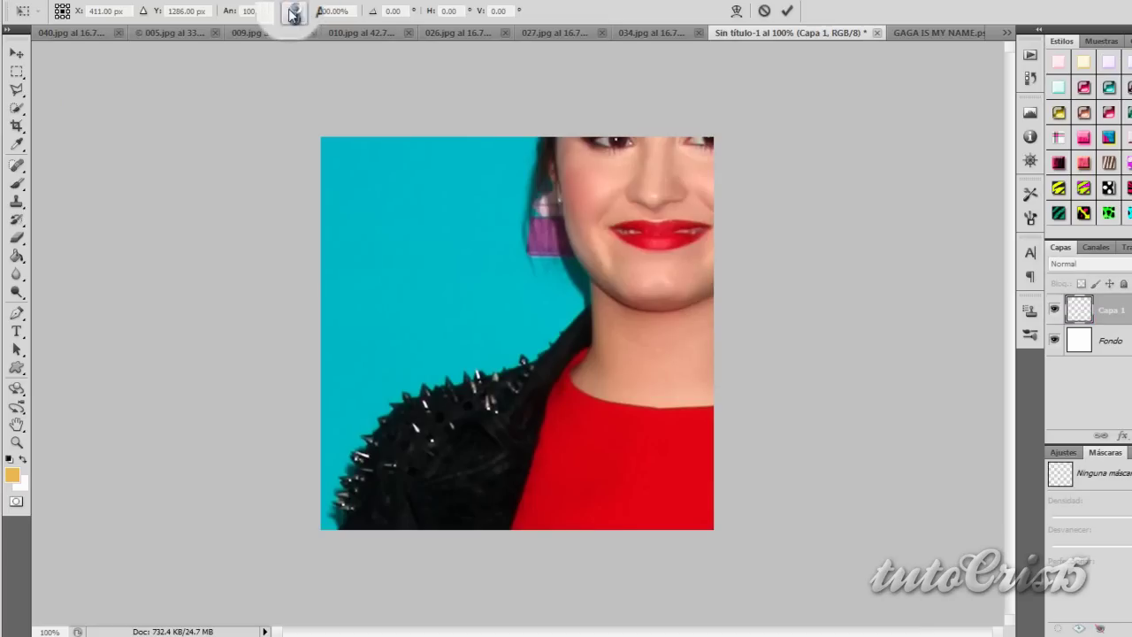
drag(662, 341, 700, 165)
key(Return)
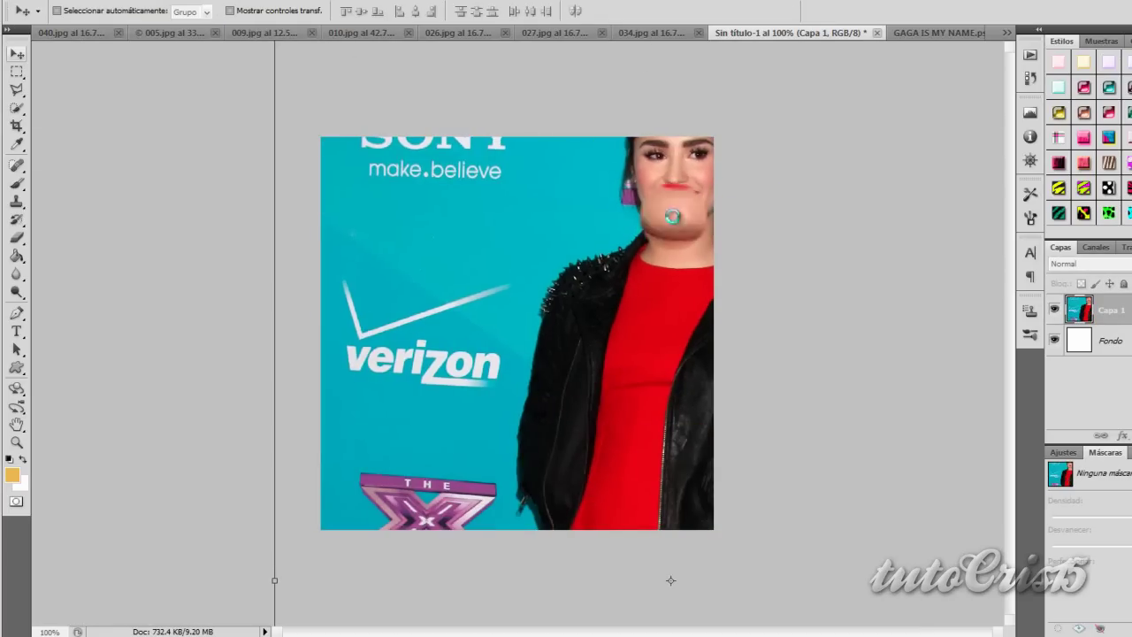
Duplicate the photo, flip the copy horizontally, and shrink it up-left to show her full figure
key(ctrl+j)
key(ctrl+t)
right_click(623, 278)
click(672, 498)
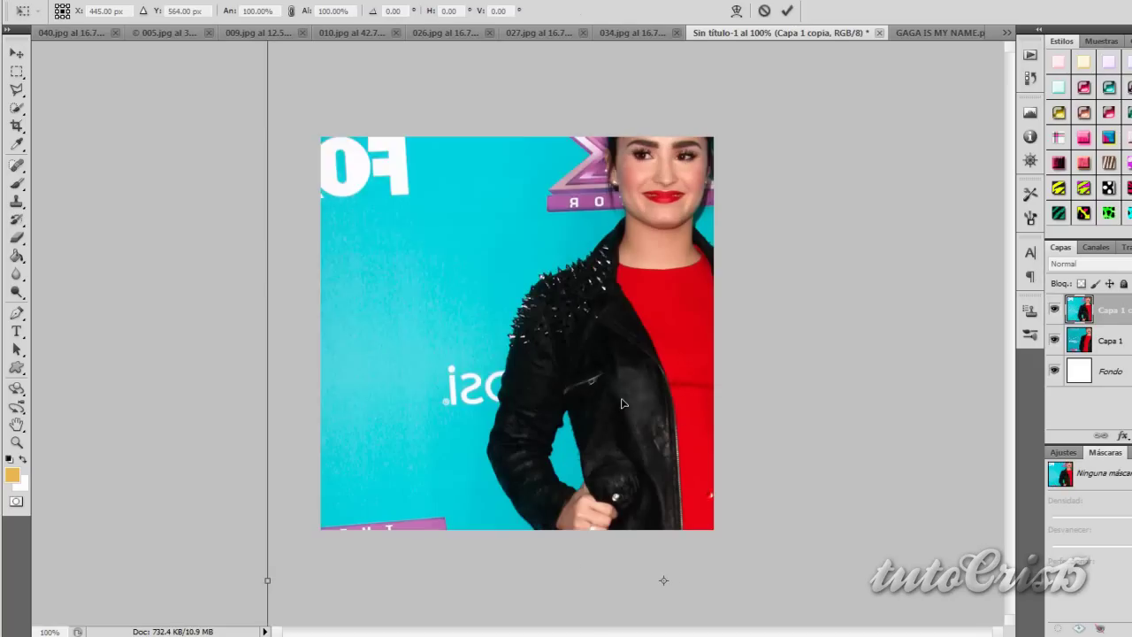
drag(531, 398, 231, 354)
drag(252, 11, 202, 26)
key(Return)
Erase the copy's edge near the SONY logo with a soft round brush, then select both photo layers
click(22, 190)
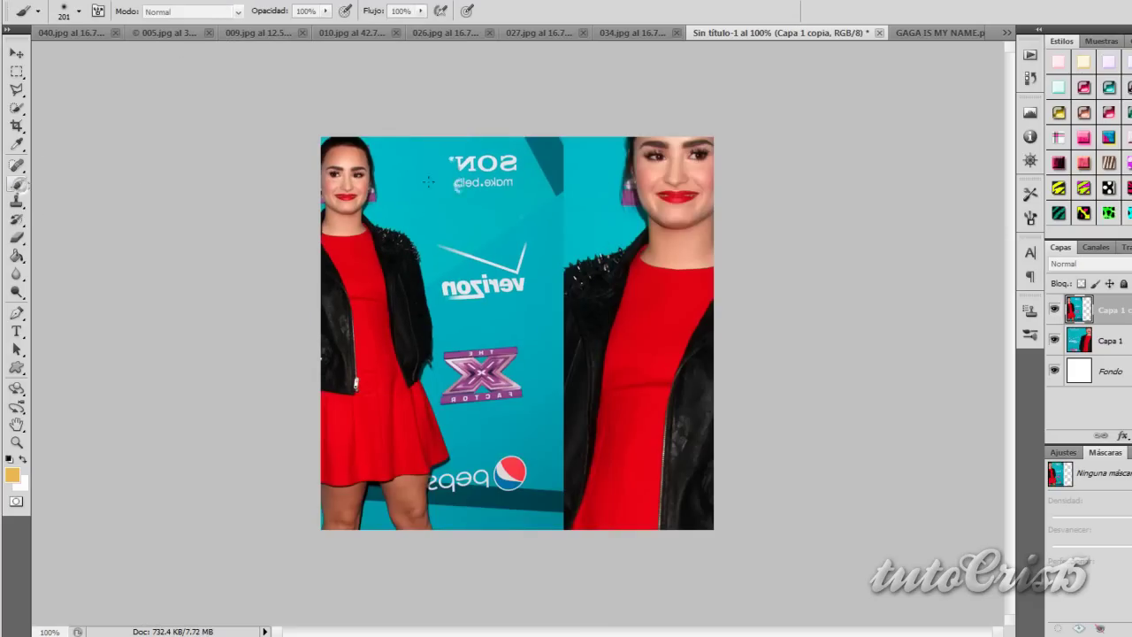
click(13, 202)
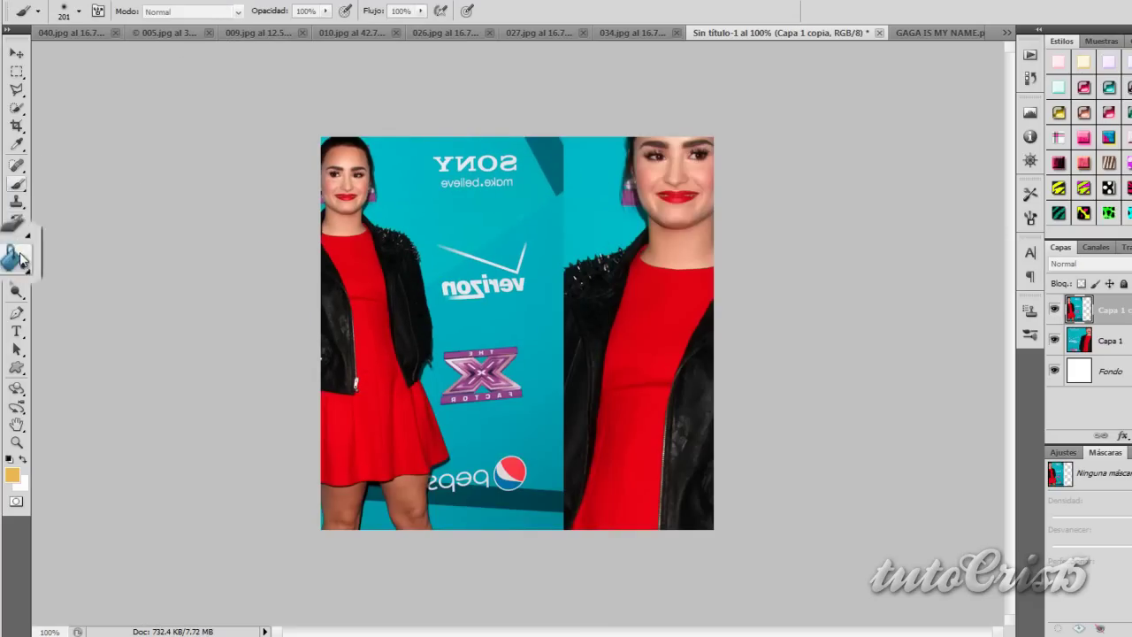
drag(473, 133, 493, 152)
right_click(553, 182)
click(621, 299)
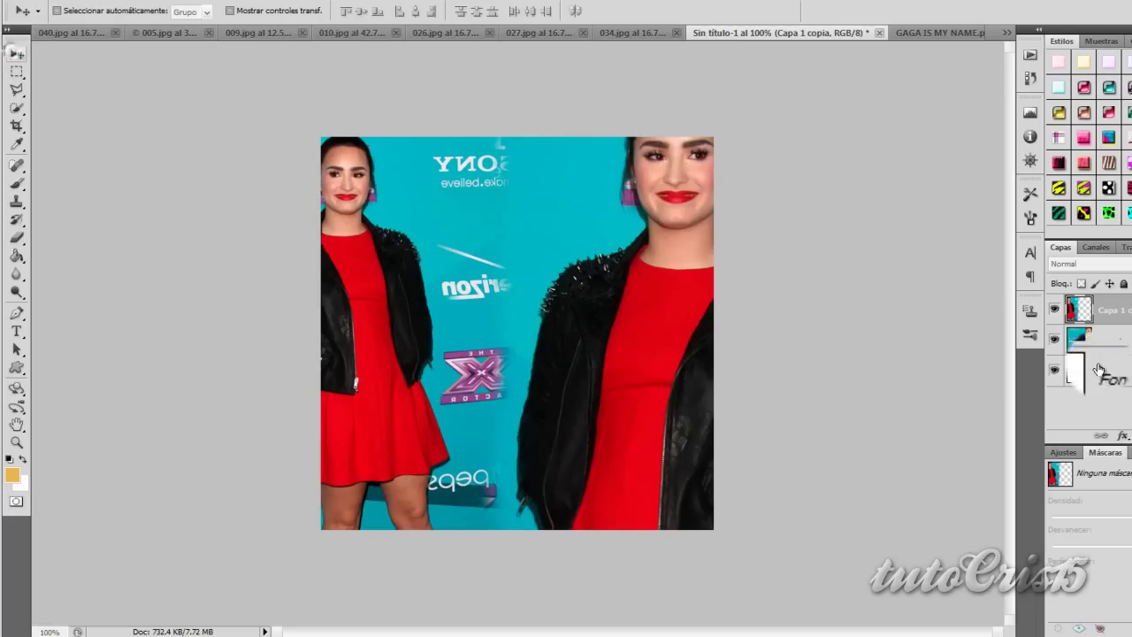
shift+click(1110, 340)
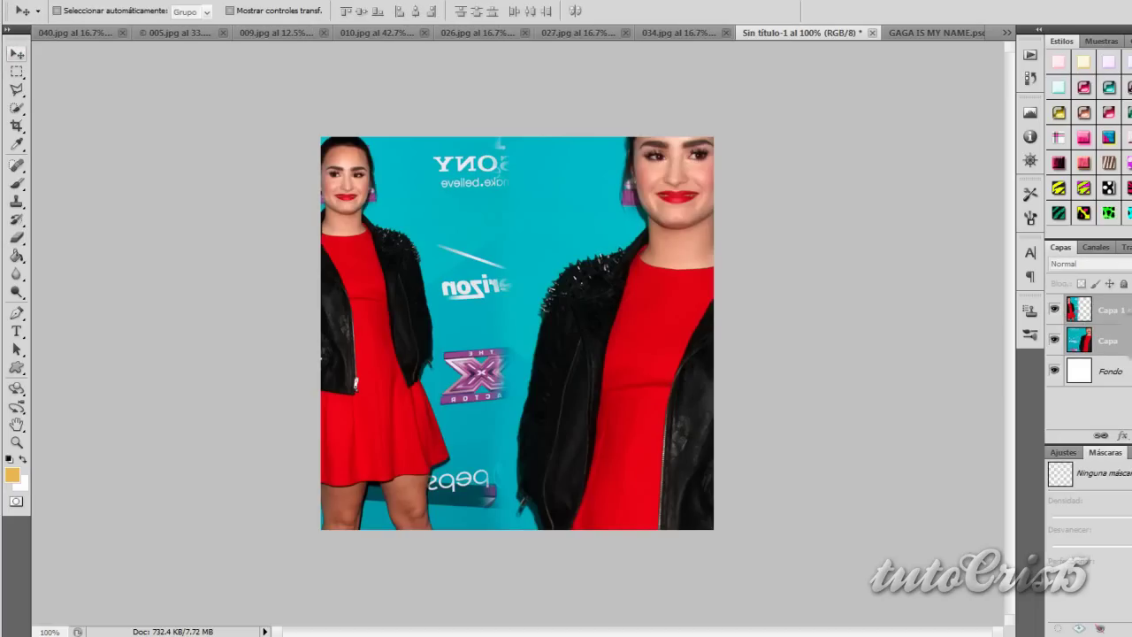
Drop a cut-out red-dress figure into the square canvas, accepting the colour-profile warning, and resize it
click(922, 31)
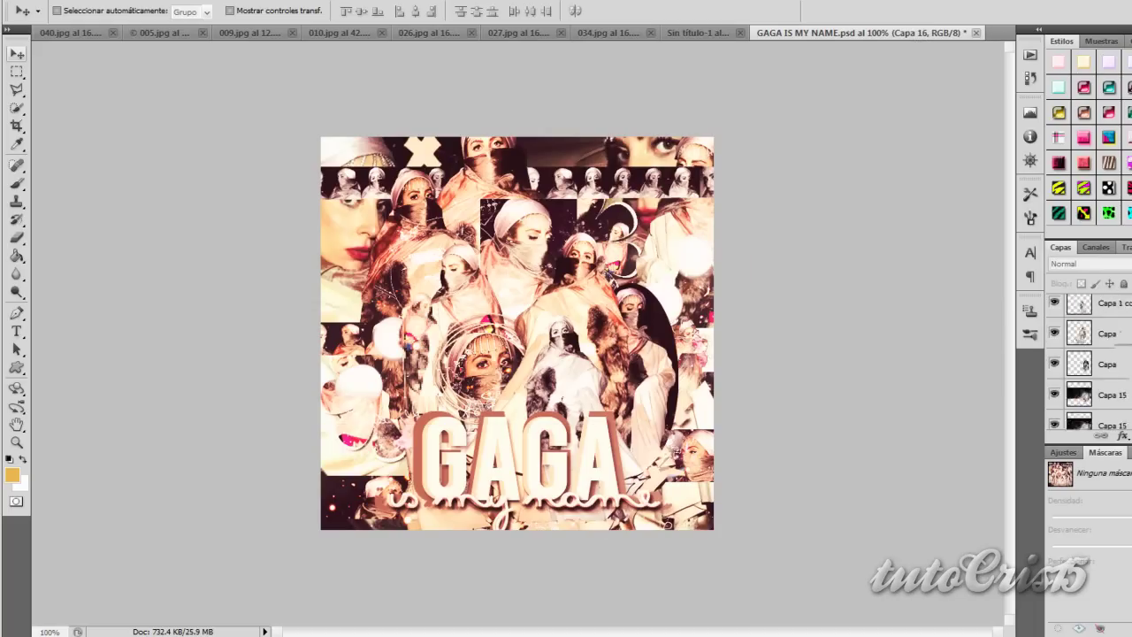
mouse_move(1128, 362)
mouse_down()
mouse_move(541, 177)
mouse_move(609, 184)
mouse_up()
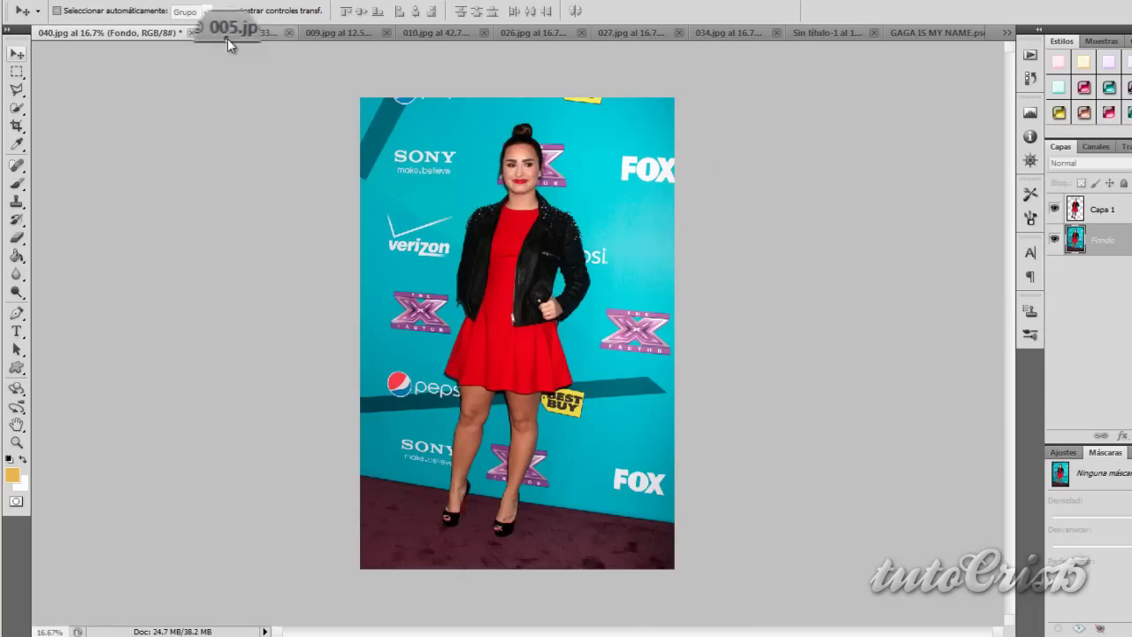
drag(273, 57, 227, 38)
drag(559, 286, 831, 40)
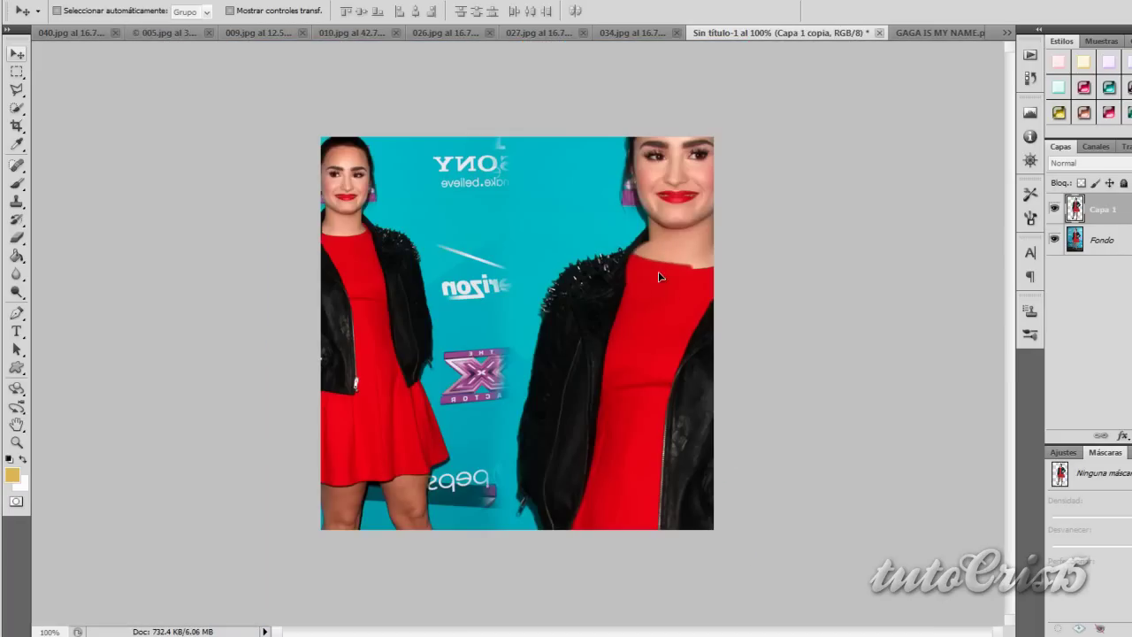
drag(831, 40, 635, 281)
key(Return)
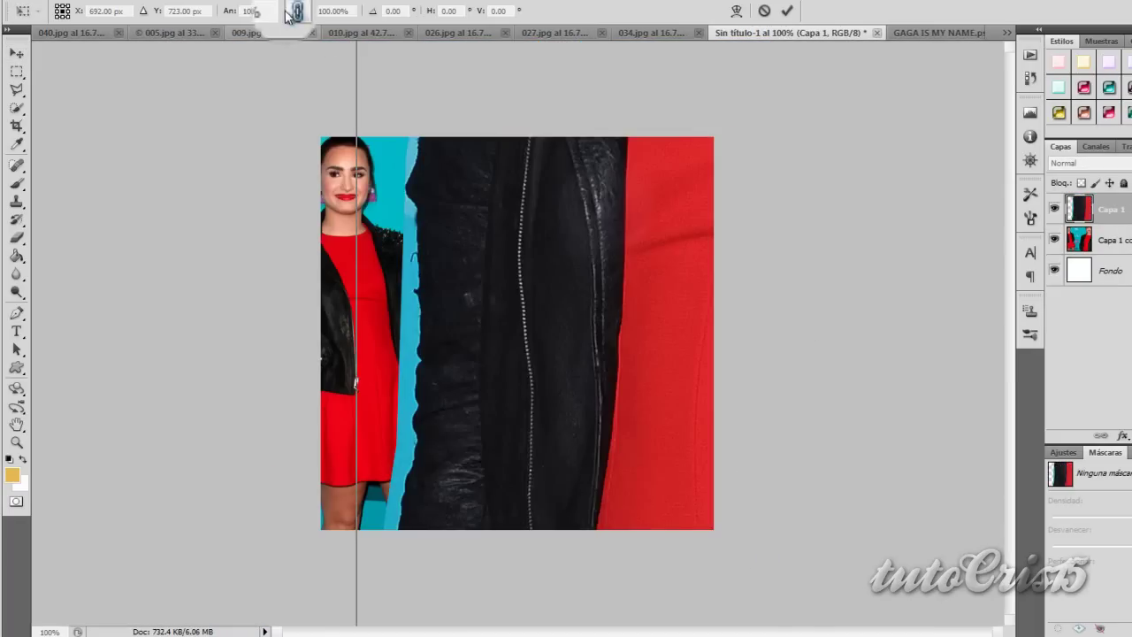
key(ctrl+t)
key(Return)
Bring the full-length figure from 009.jpg into the square canvas as Capa 3
click(938, 32)
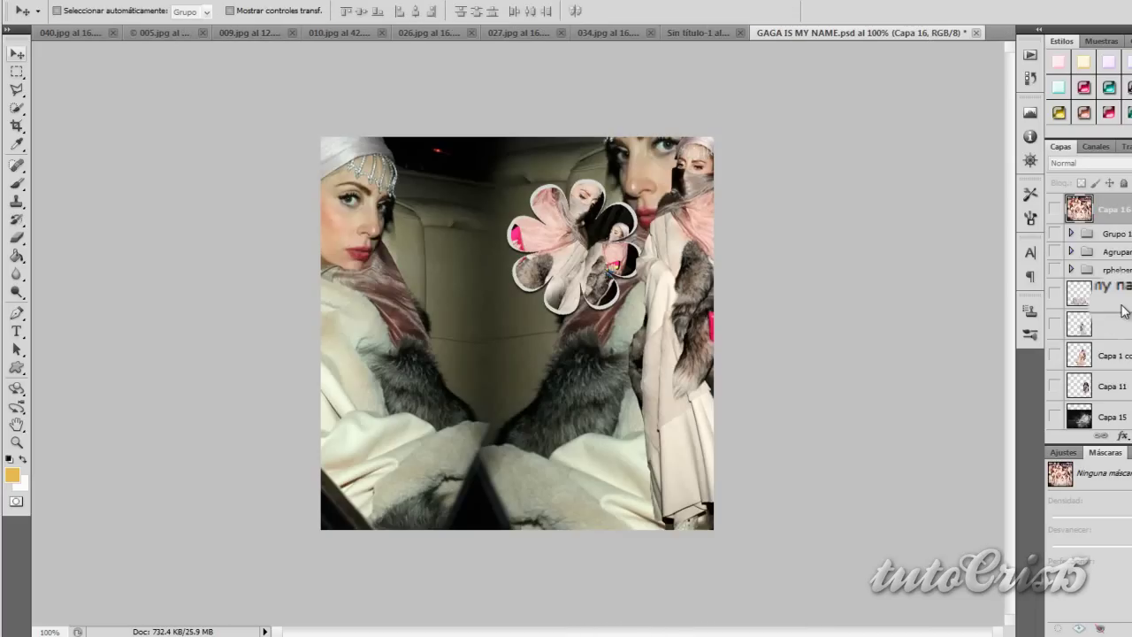
drag(1126, 387, 1062, 264)
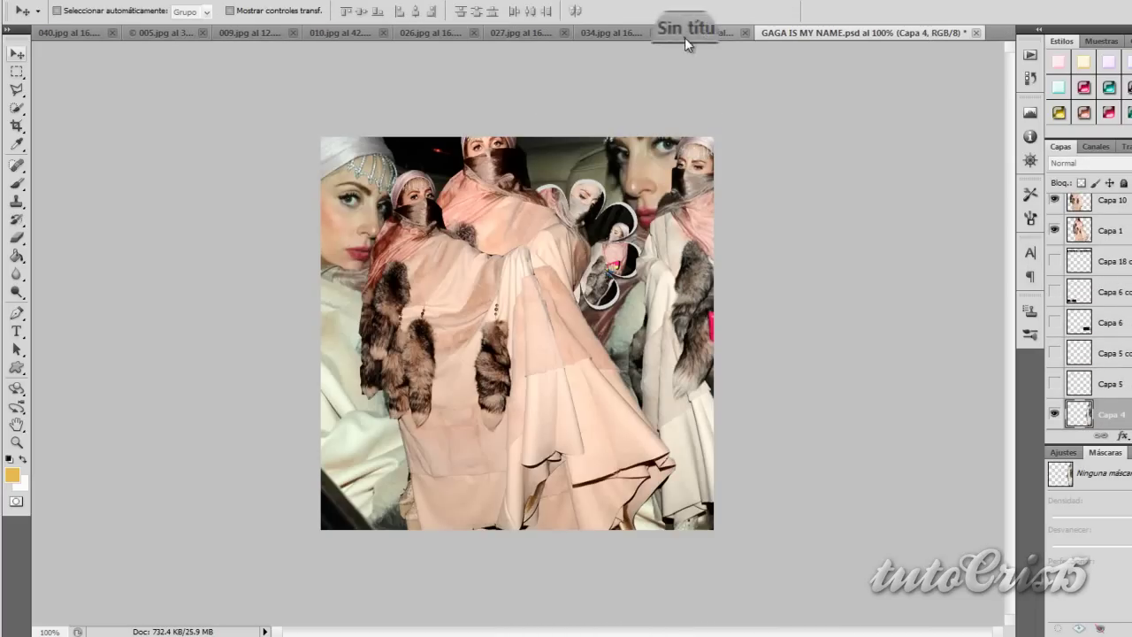
drag(685, 38, 583, 65)
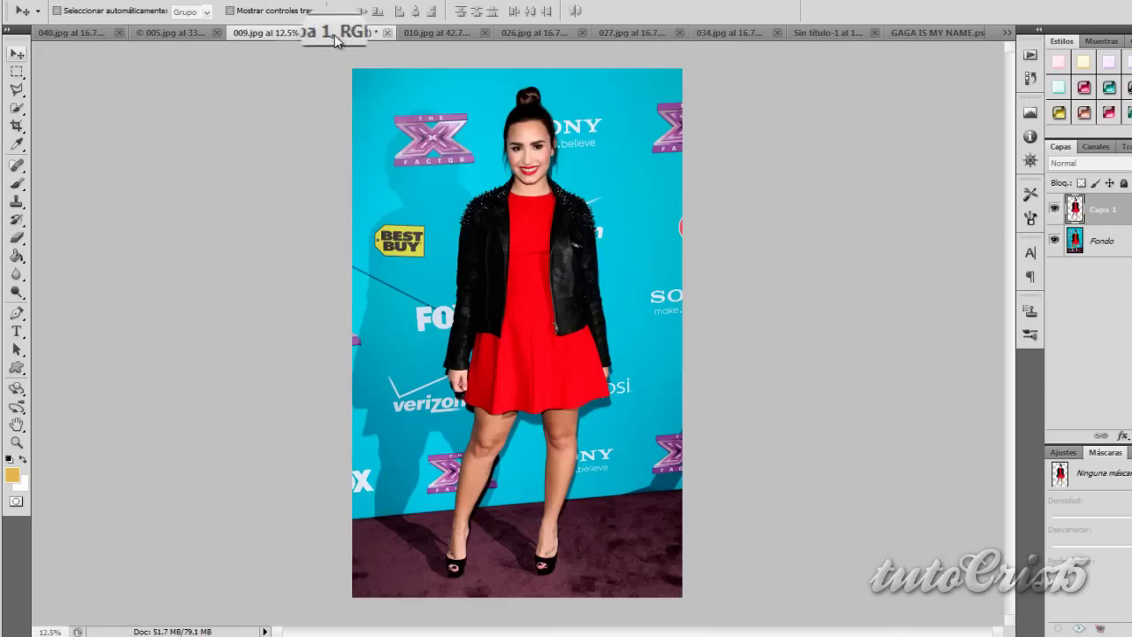
mouse_move(303, 24)
mouse_down()
mouse_move(934, 43)
mouse_move(711, 21)
mouse_move(314, 79)
mouse_up()
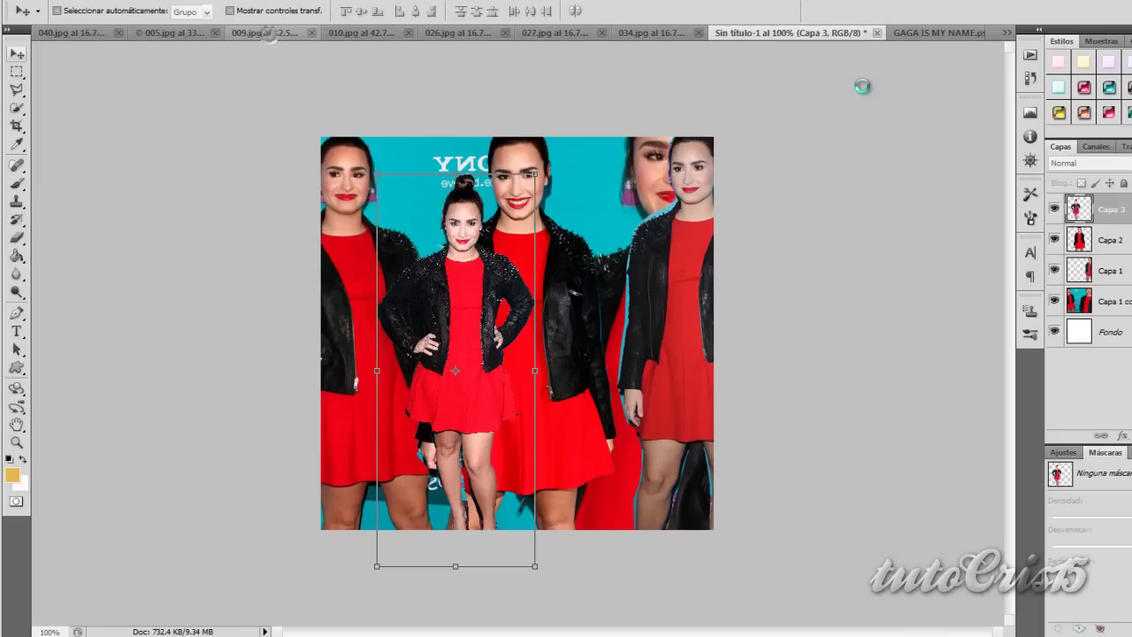
mouse_move(269, 35)
mouse_down()
mouse_move(862, 40)
mouse_move(524, 177)
mouse_move(456, 268)
mouse_up()
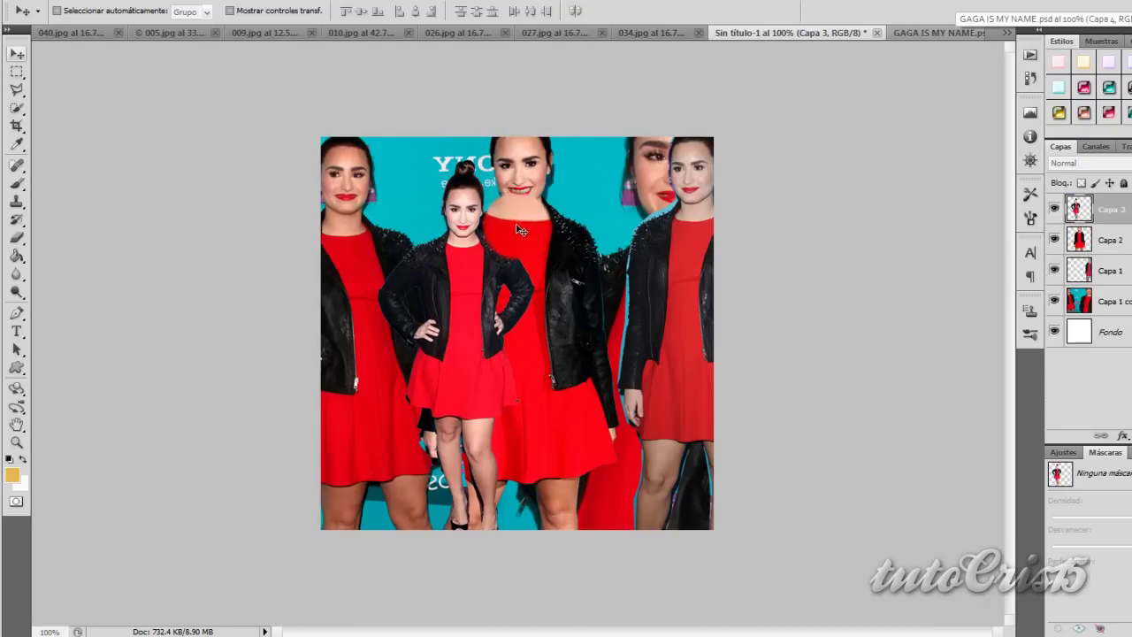
click(915, 35)
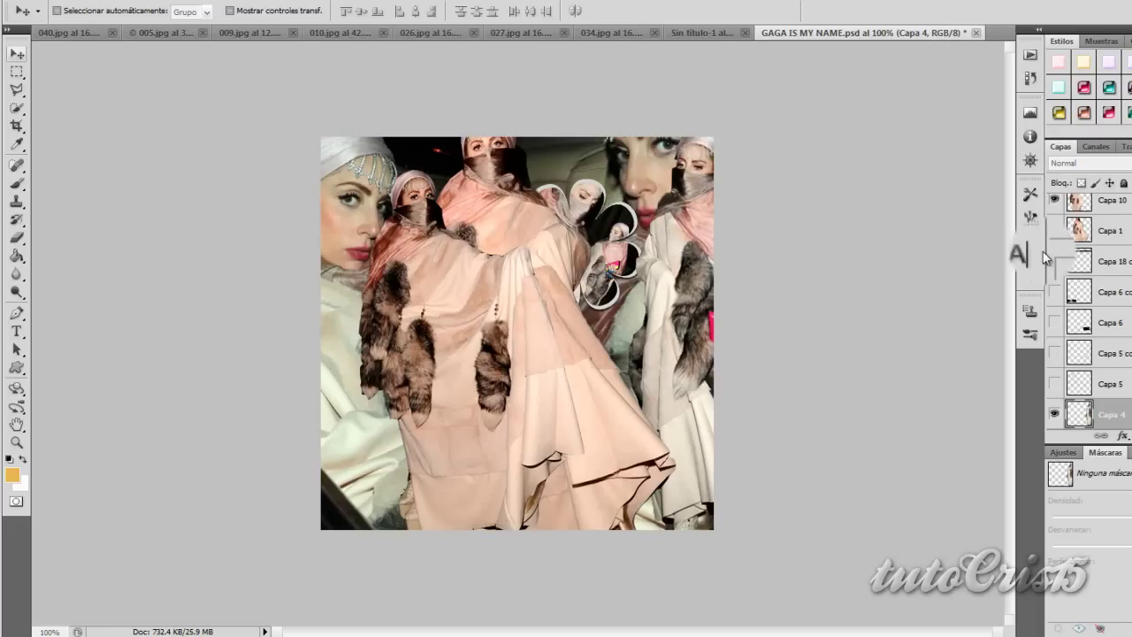
Look through the open photos and bring 026.jpg to the front
drag(915, 35, 1087, 265)
mouse_move(339, 33)
mouse_down()
mouse_move(338, 53)
mouse_move(372, 33)
mouse_up()
drag(403, 33, 420, 35)
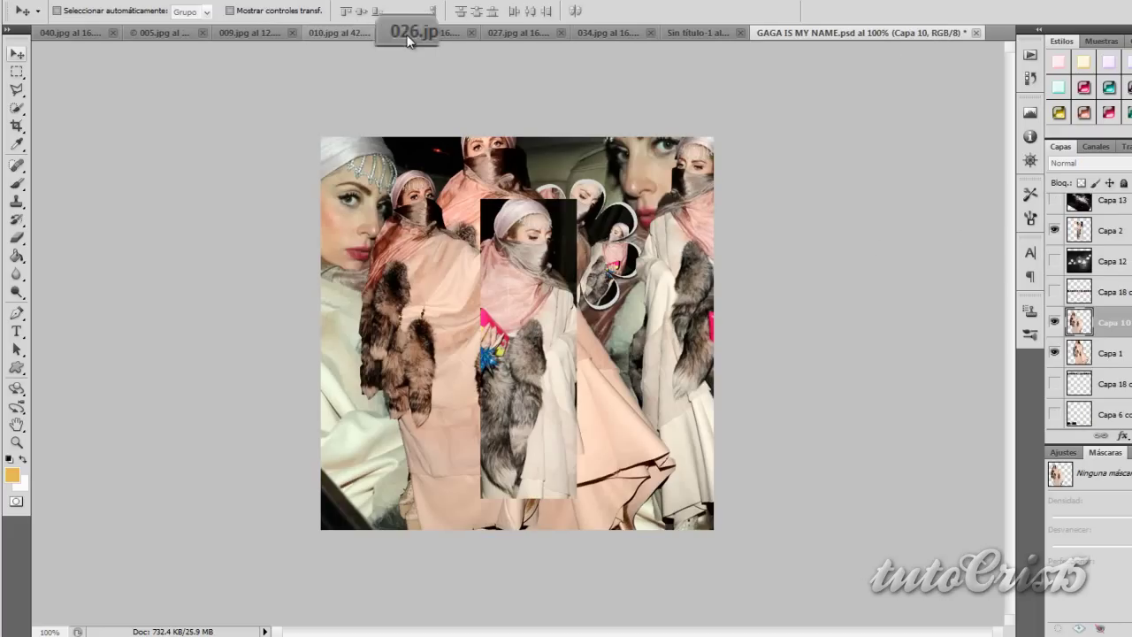
drag(349, 36, 480, 32)
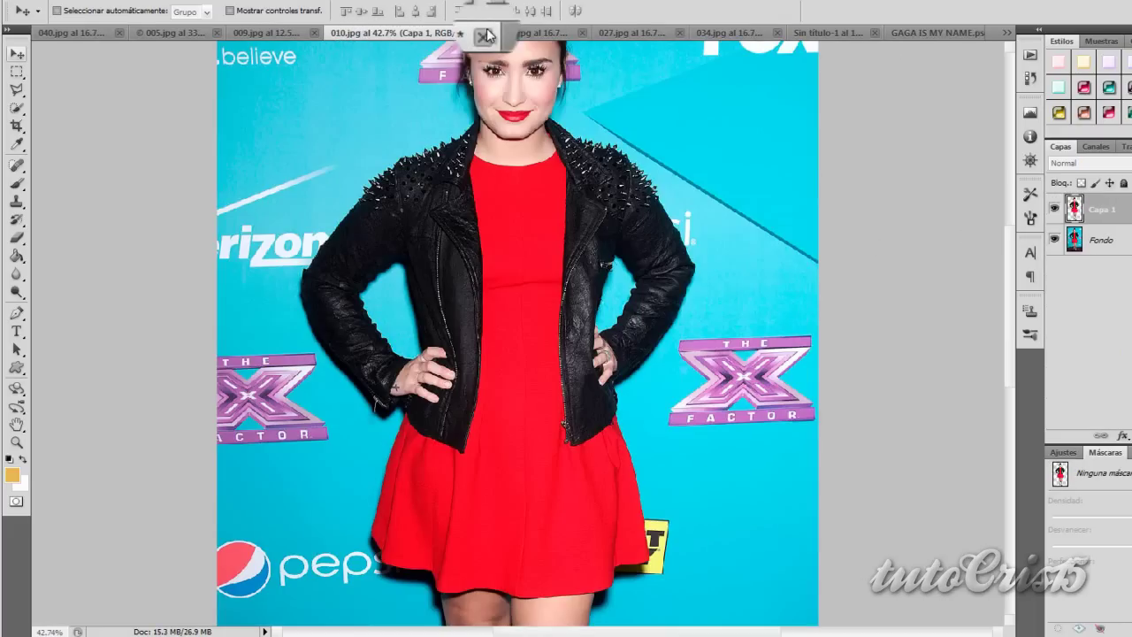
click(526, 35)
Copy a rectangular selection of the woman from 026.jpg into Sin título-1 as Capa 4, above Capa 3
key(alt+bracketleft)
key(m)
drag(489, 153, 578, 398)
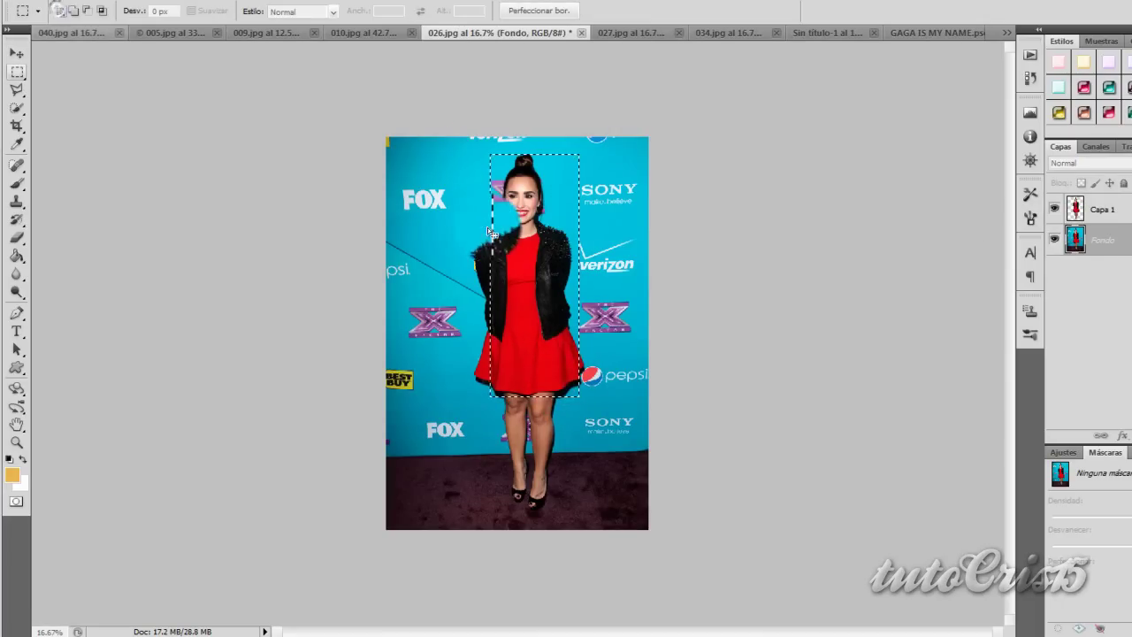
drag(491, 232, 484, 236)
click(15, 53)
drag(372, 130, 535, 225)
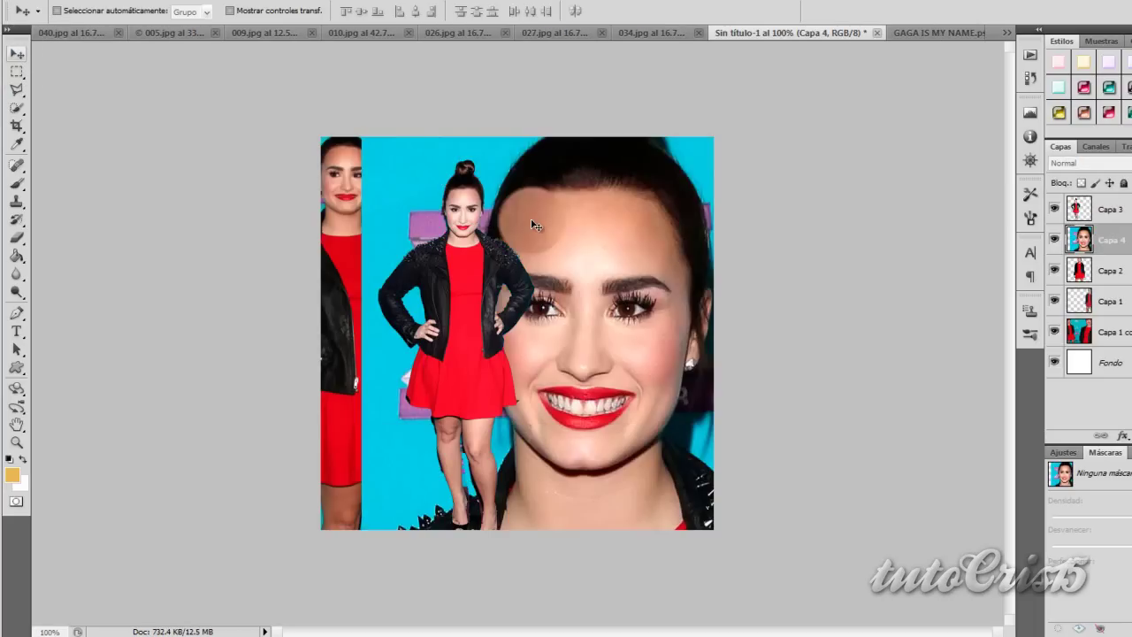
key(ctrl+t)
key(Return)
drag(1128, 250, 1097, 202)
Copy the 010.jpg figure into the collage as Capa 5, scaled to 25%
click(920, 33)
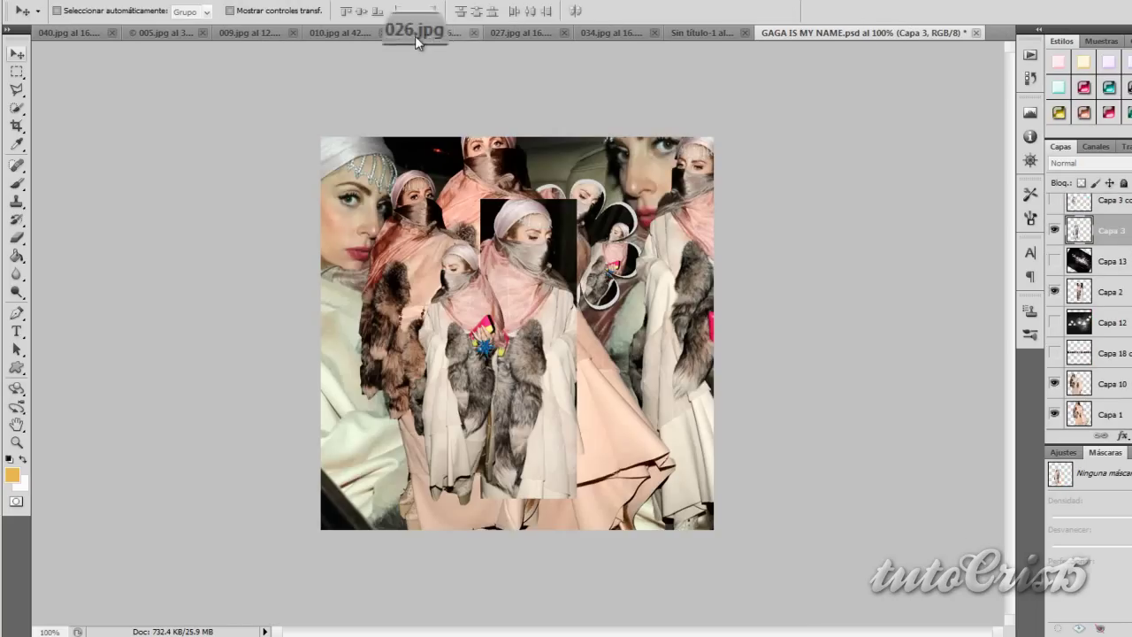
click(349, 33)
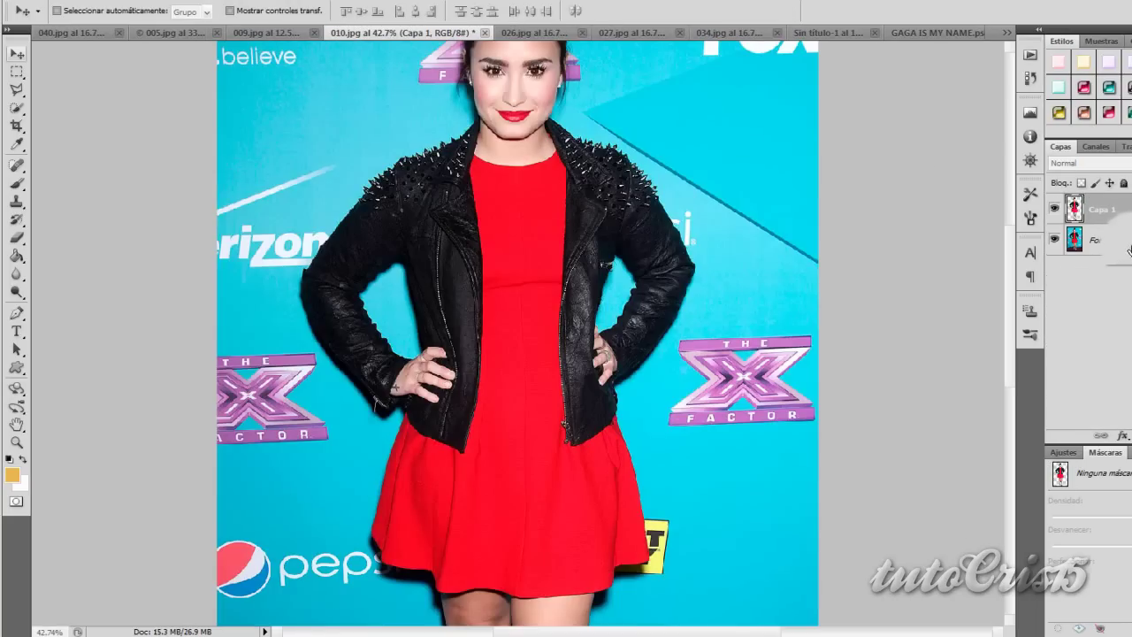
drag(336, 42, 480, 287)
key(ctrl+t)
text(25)
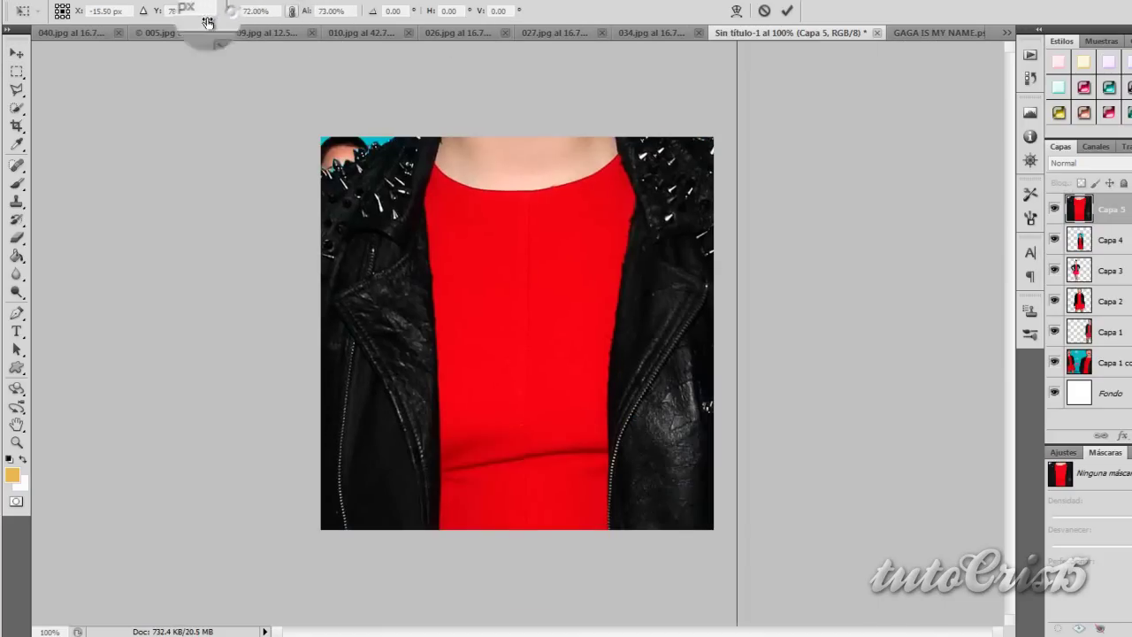
key(Return)
key(Return)
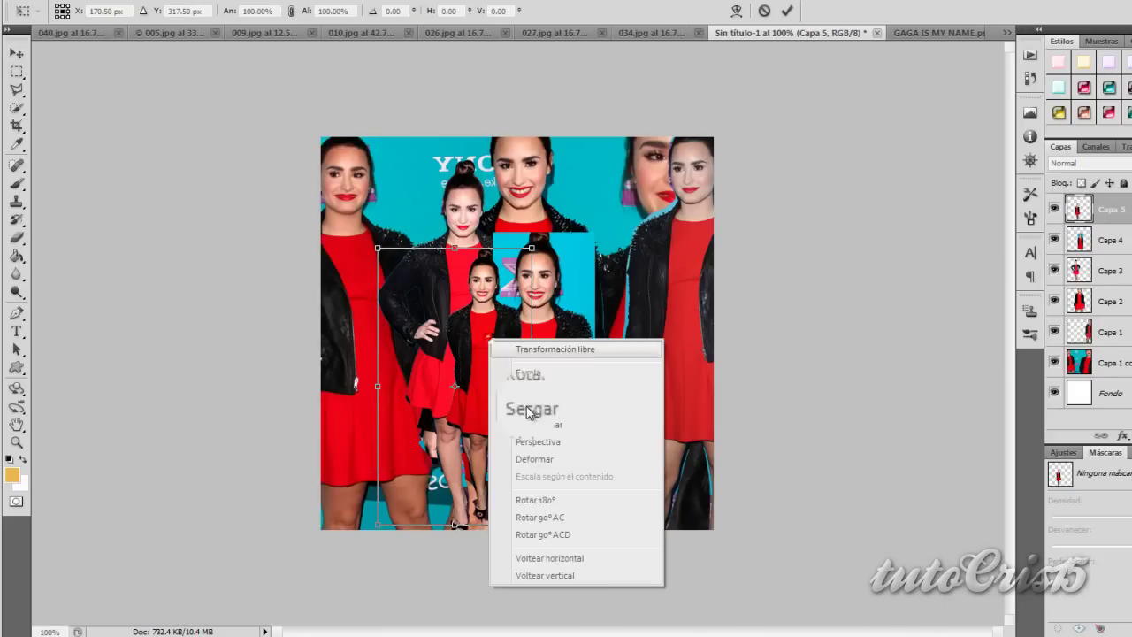
mouse_move(681, 33)
mouse_down()
mouse_move(506, 355)
mouse_move(1118, 251)
mouse_up()
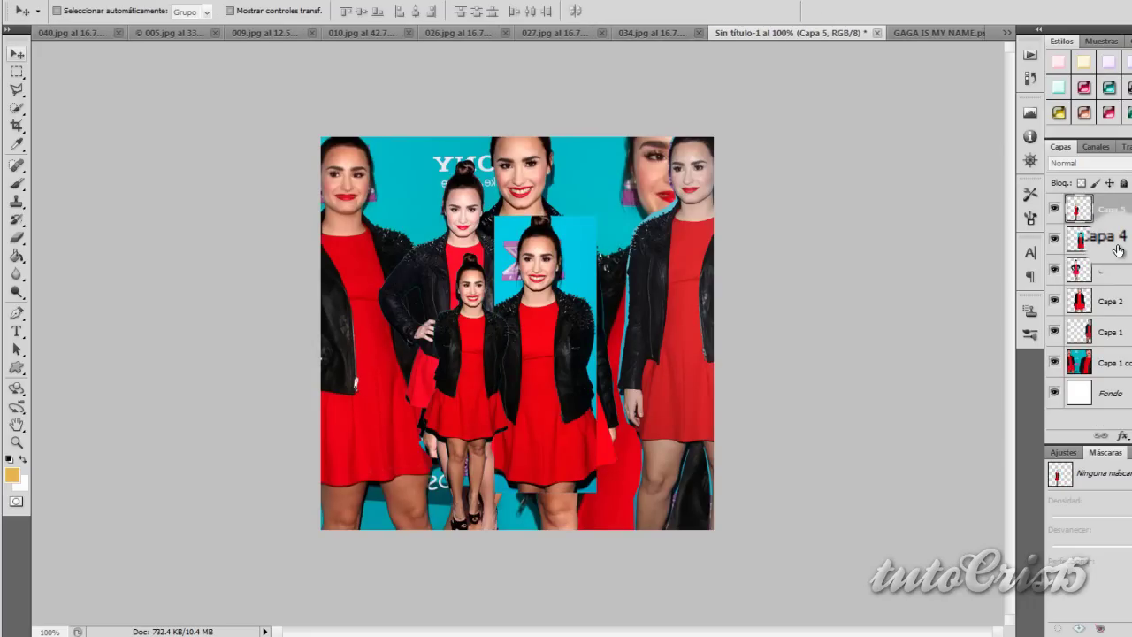
Duplicate Capa 5, flip the copy horizontally, and shrink it left of centre
key(ctrl+j)
key(ctrl+t)
right_click(487, 366)
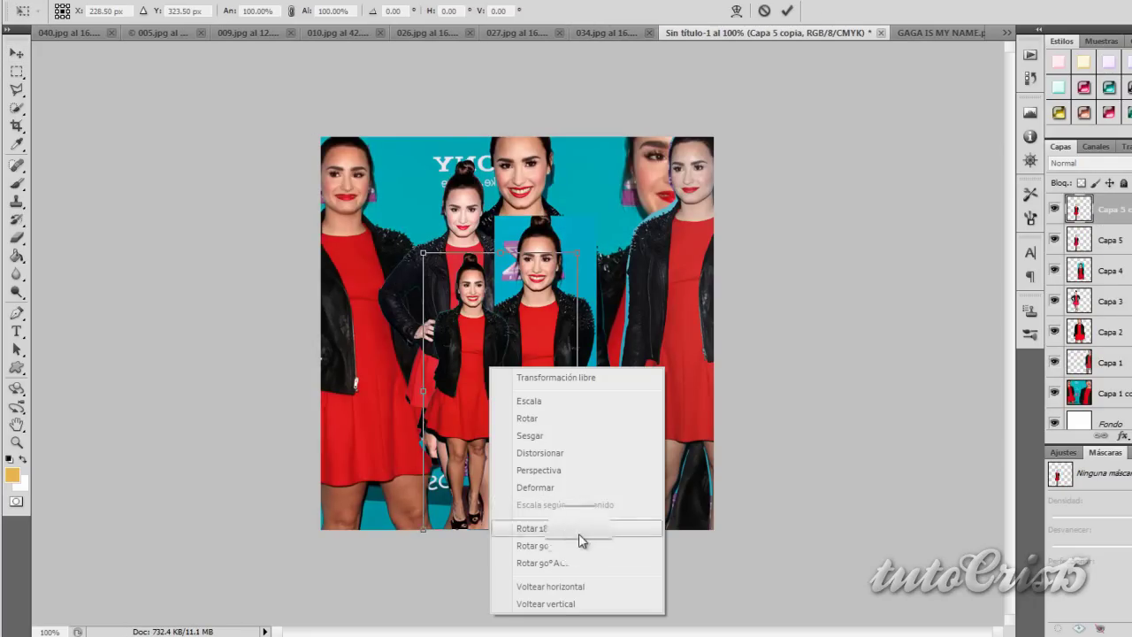
click(579, 538)
drag(276, 7, 214, 12)
key(Return)
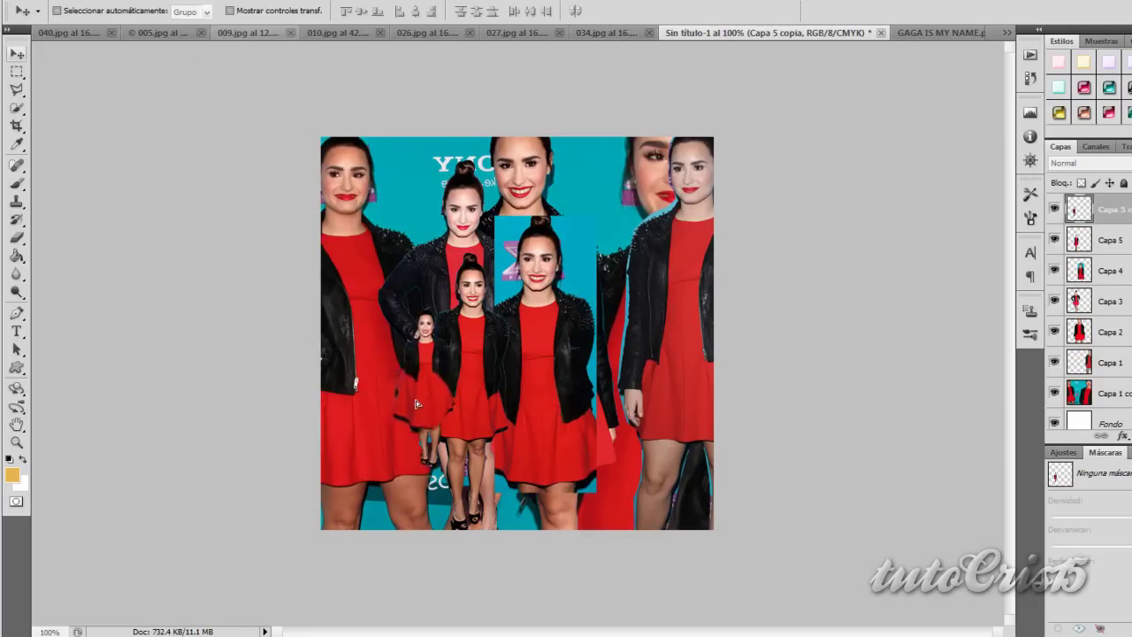
drag(417, 383, 433, 357)
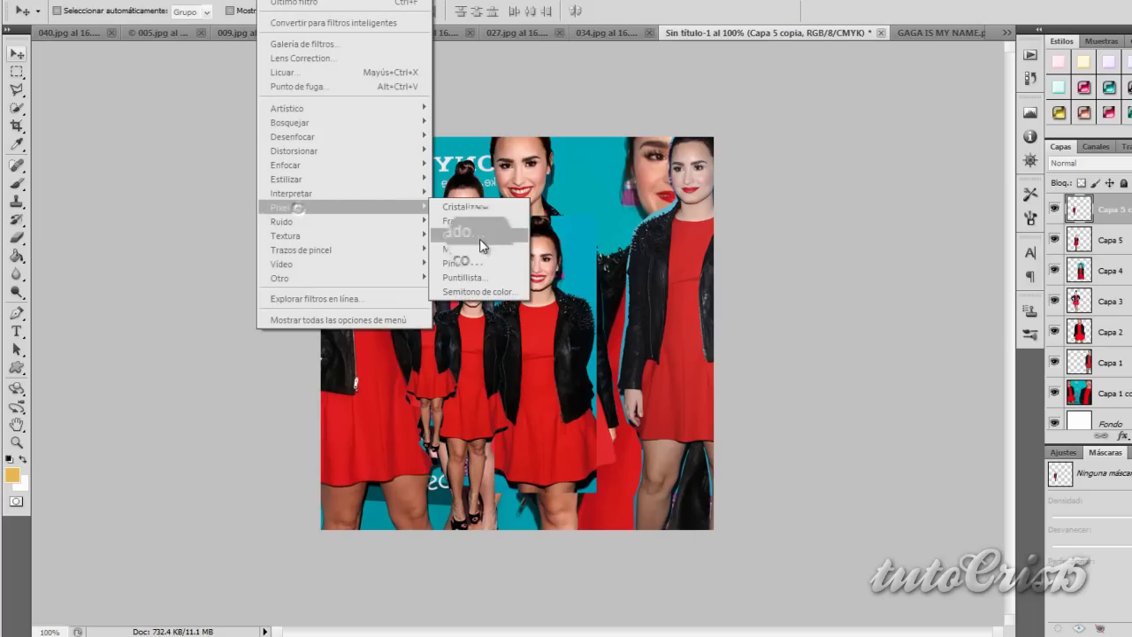
click(485, 251)
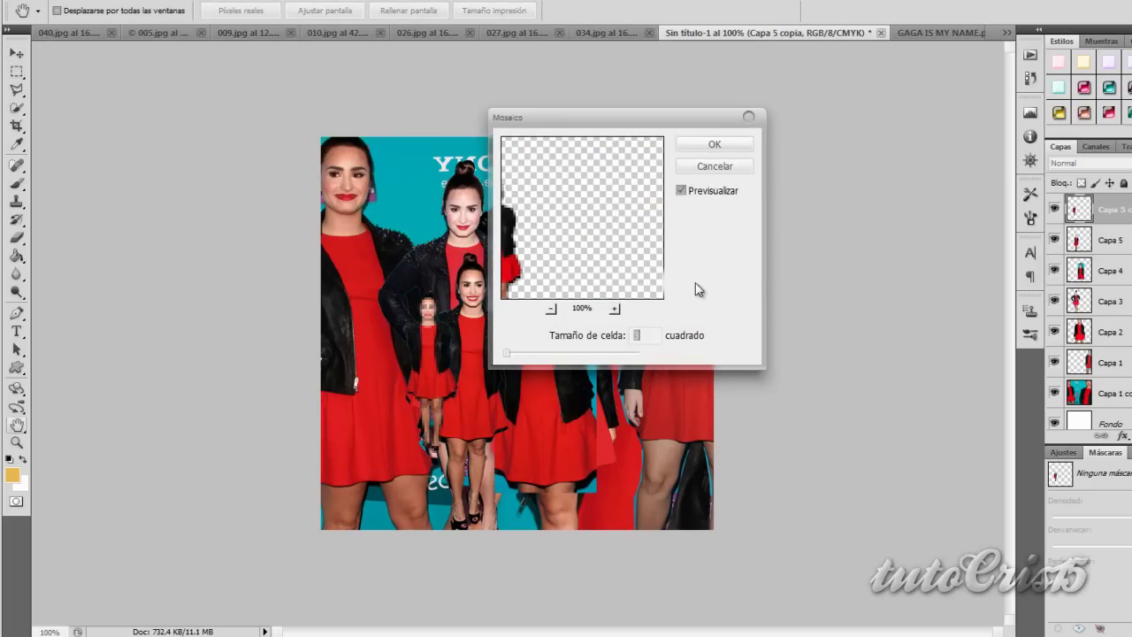
Apply the Mosaic filter to the small figure, then stamp black concentric circles on a new layer
key(Return)
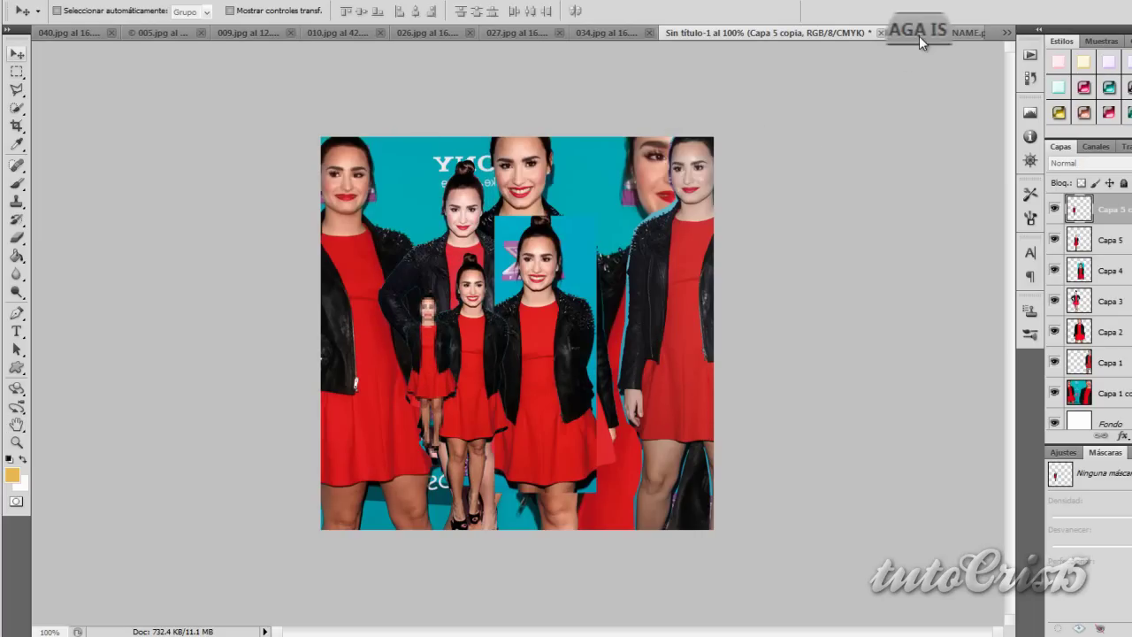
drag(919, 36, 1129, 324)
key(ctrl+shift+alt+n)
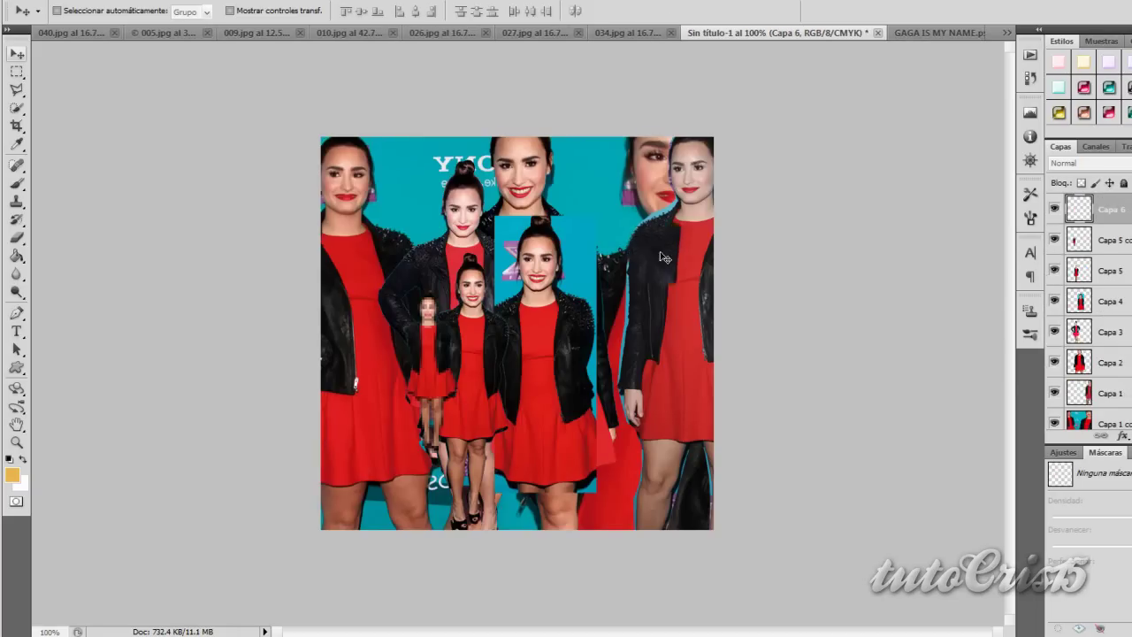
key(d)
click(518, 309)
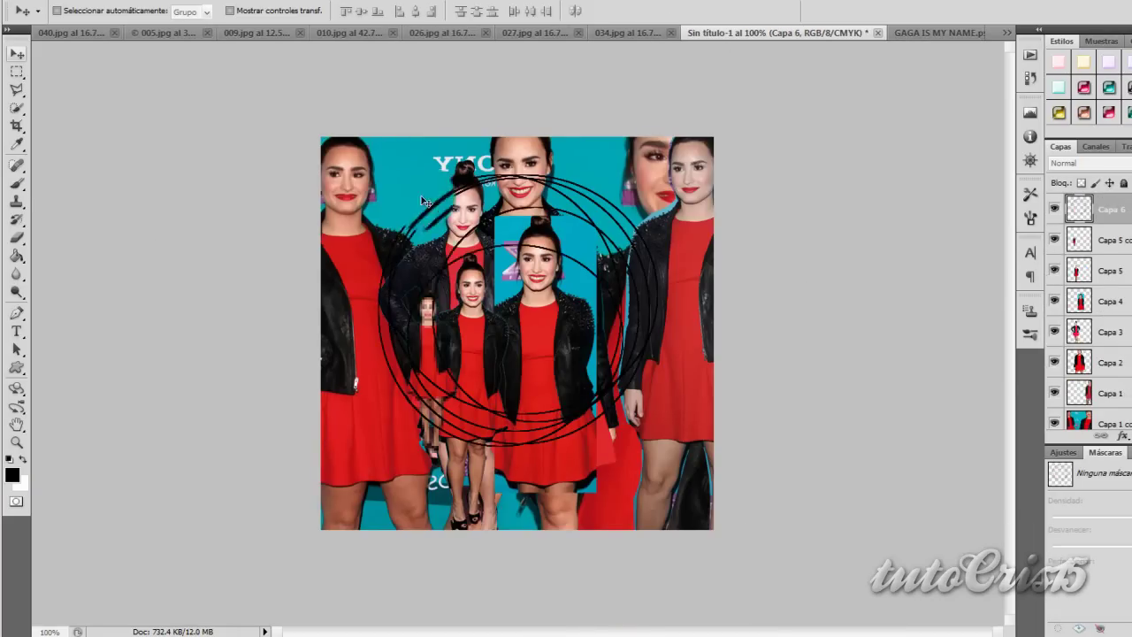
Scale the circles layer proportionally to 50% and move it down over the central dress
key(ctrl+t)
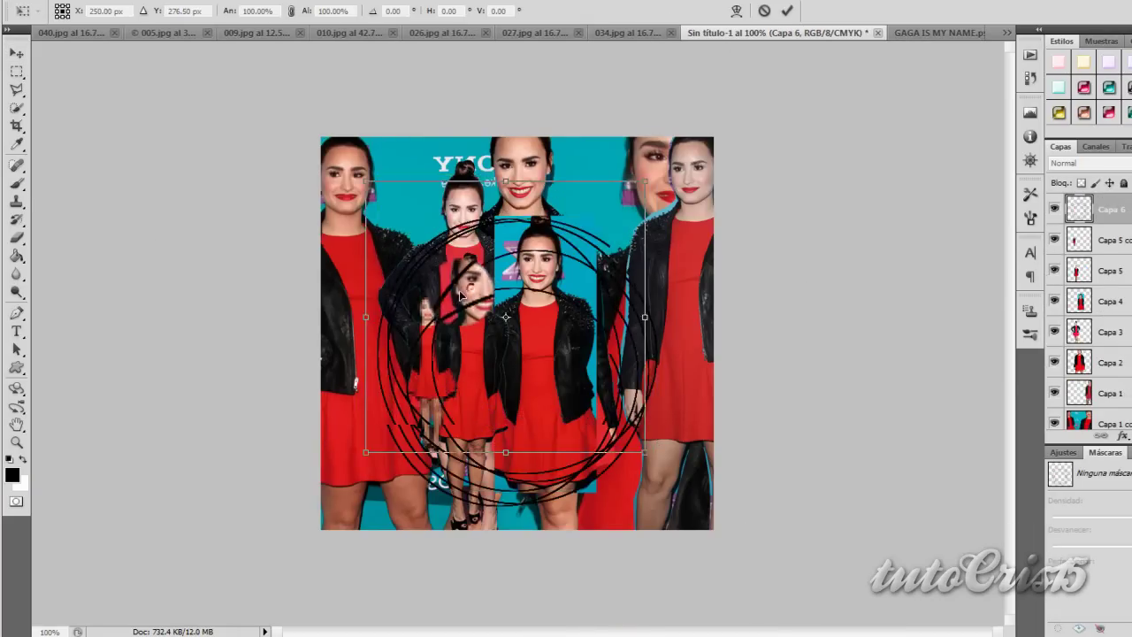
click(292, 15)
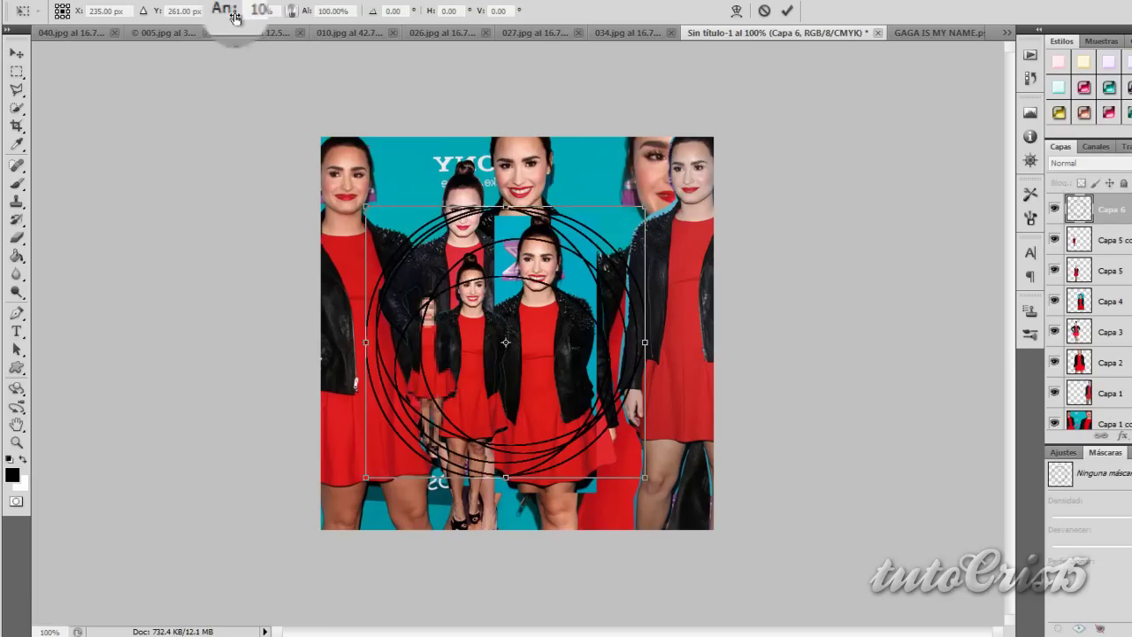
drag(228, 16, 184, 38)
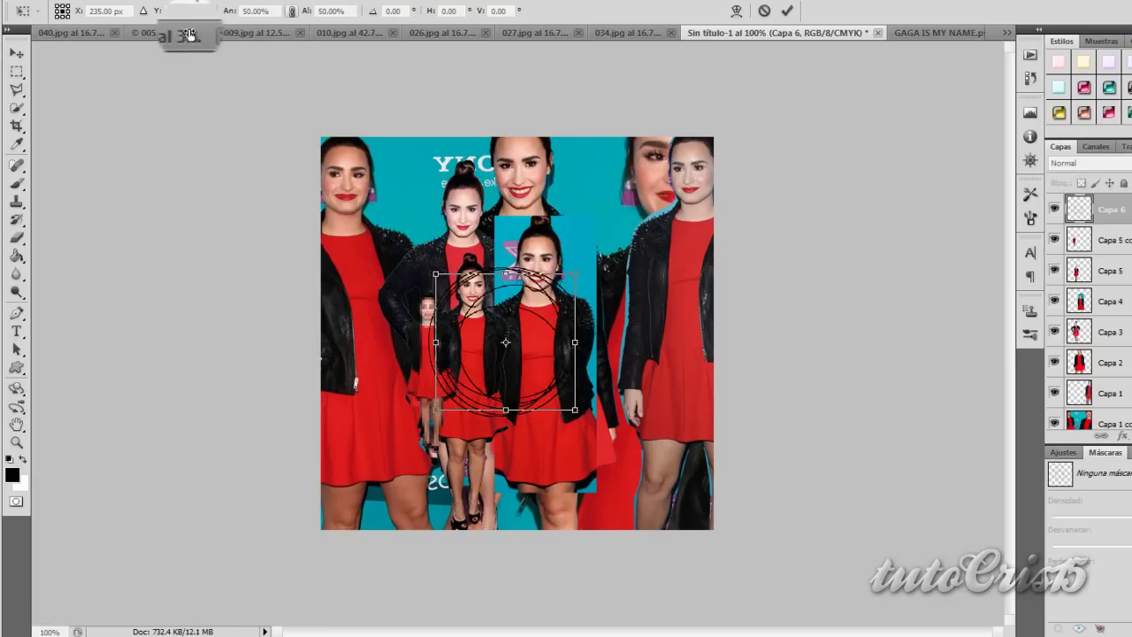
key(Return)
drag(524, 366, 546, 395)
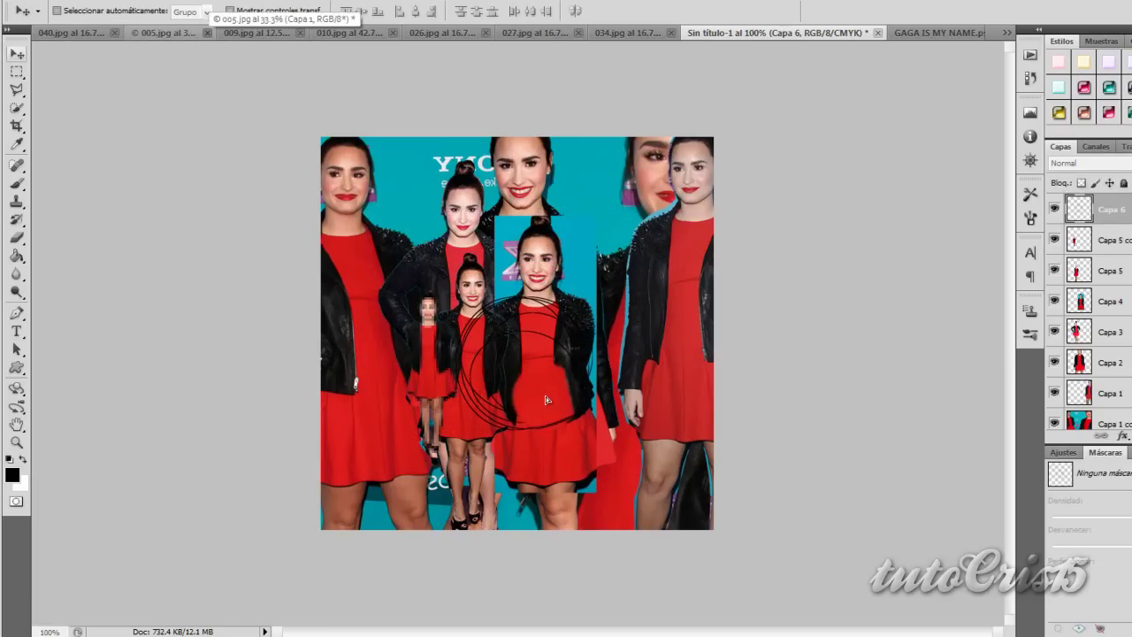
Copy the 040.jpg photo into the collage as Capa 7
click(531, 32)
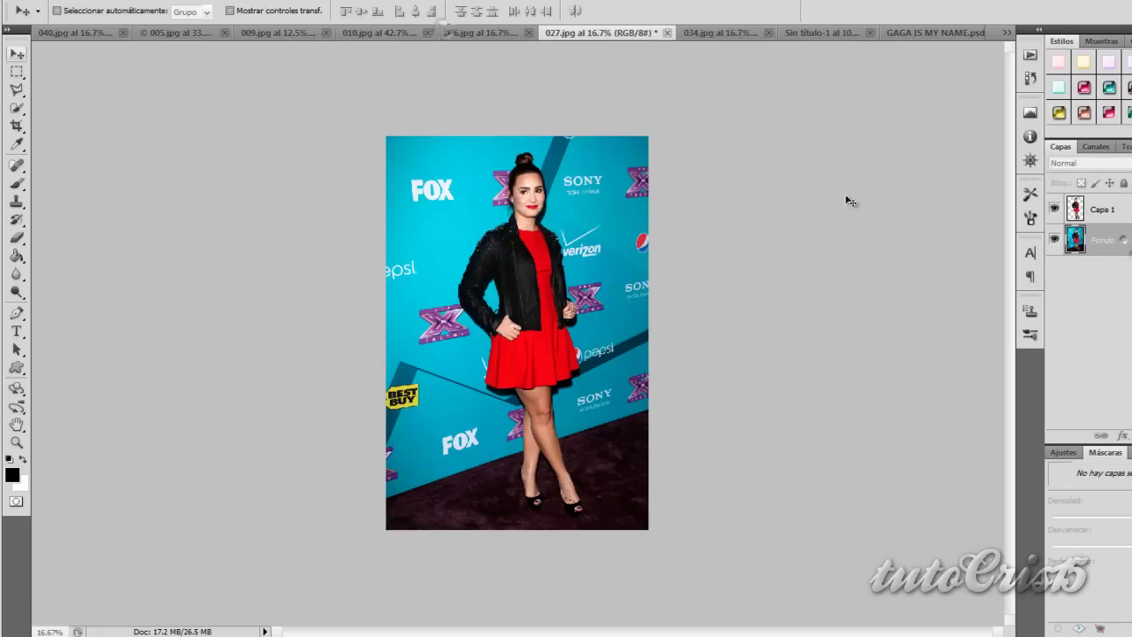
click(71, 32)
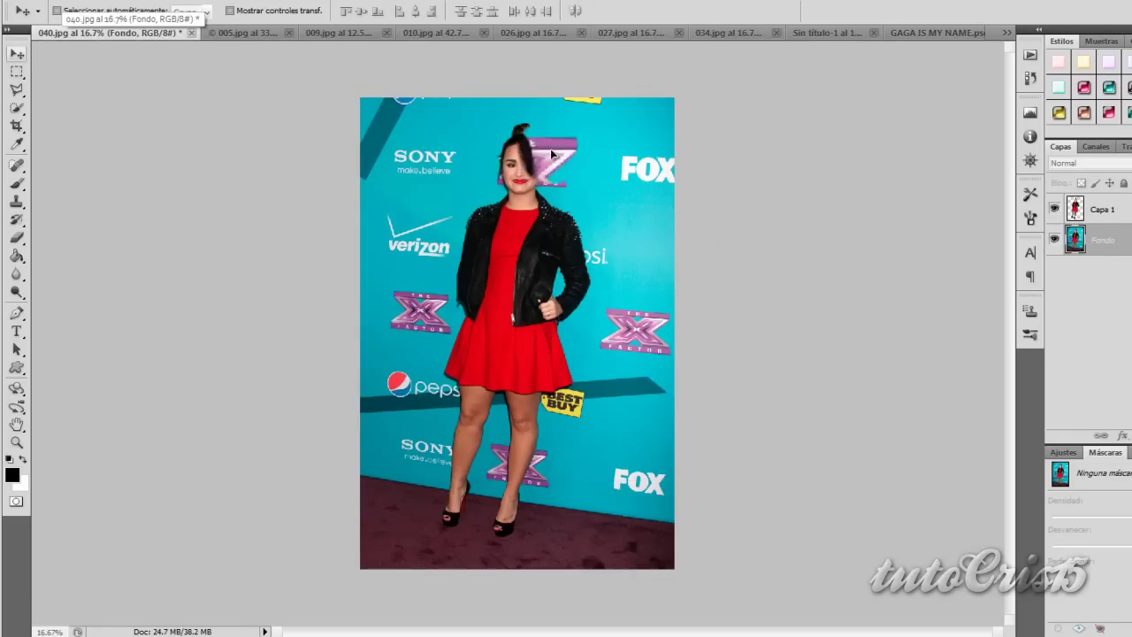
drag(517, 132, 479, 333)
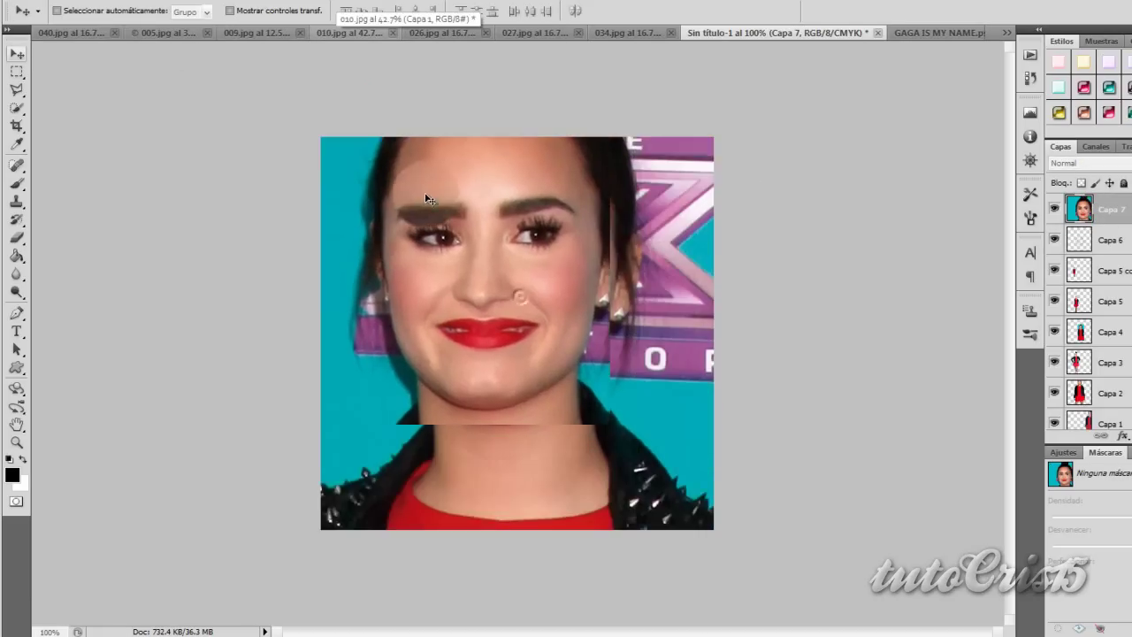
key(ctrl+t)
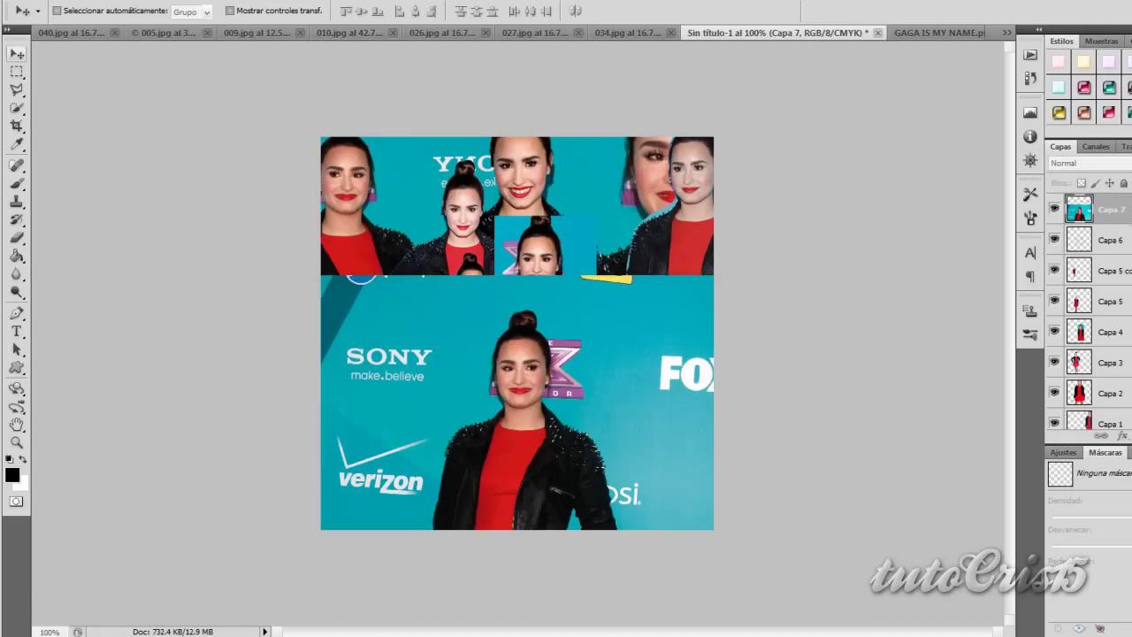
Magic-wand select the area inside the circles, then delete the full-size Capa 7 photo layer
click(17, 107)
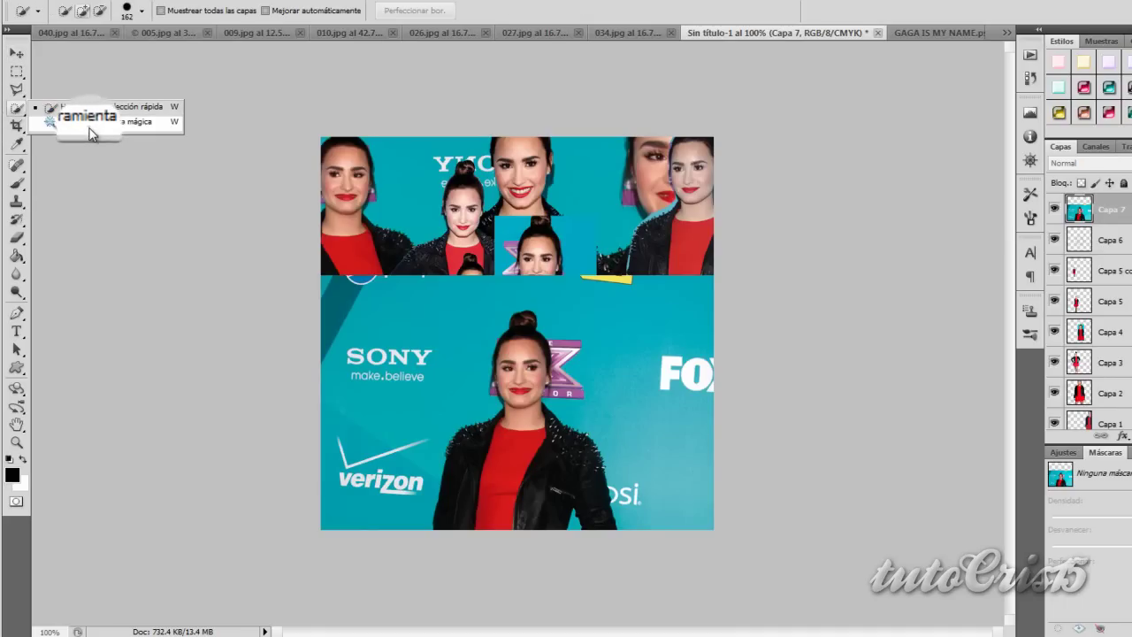
click(90, 124)
click(1079, 240)
click(1054, 209)
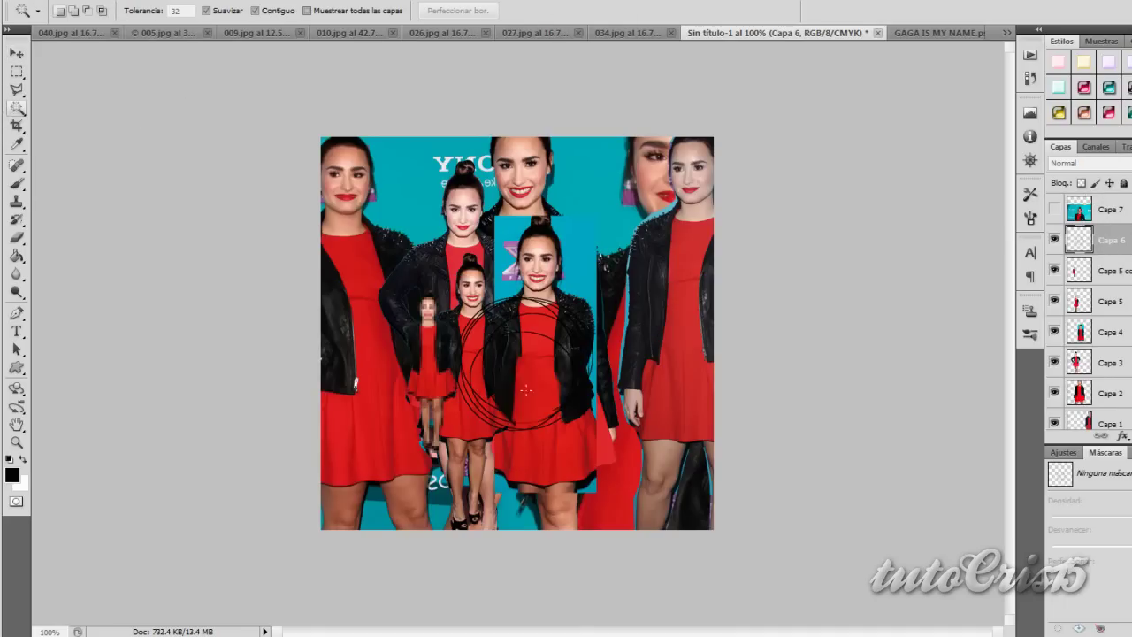
click(1079, 209)
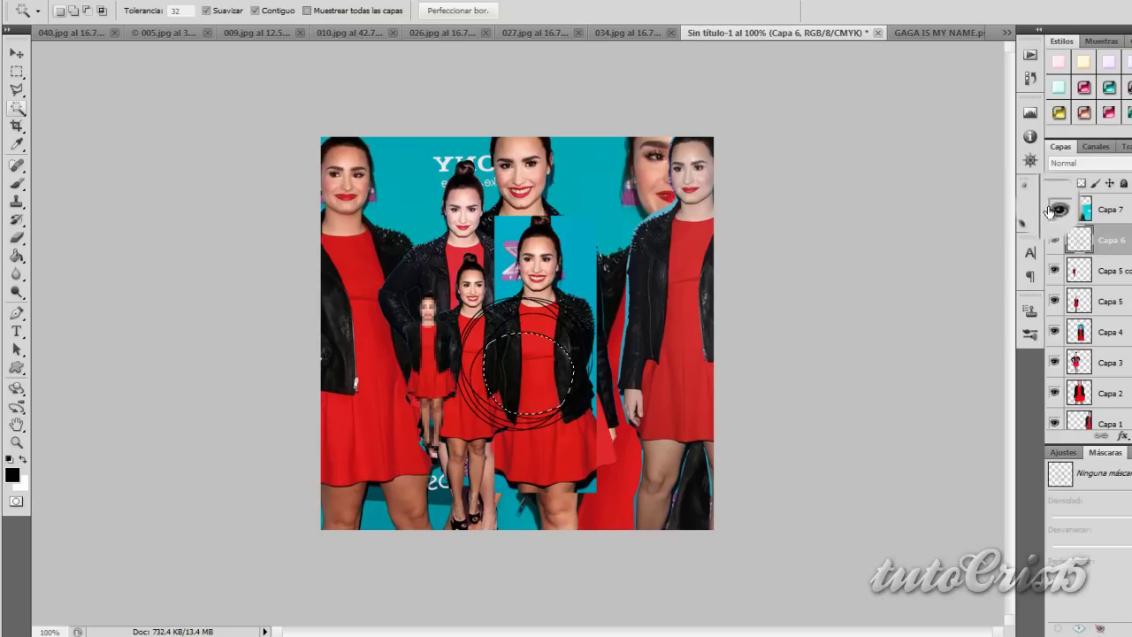
click(1055, 209)
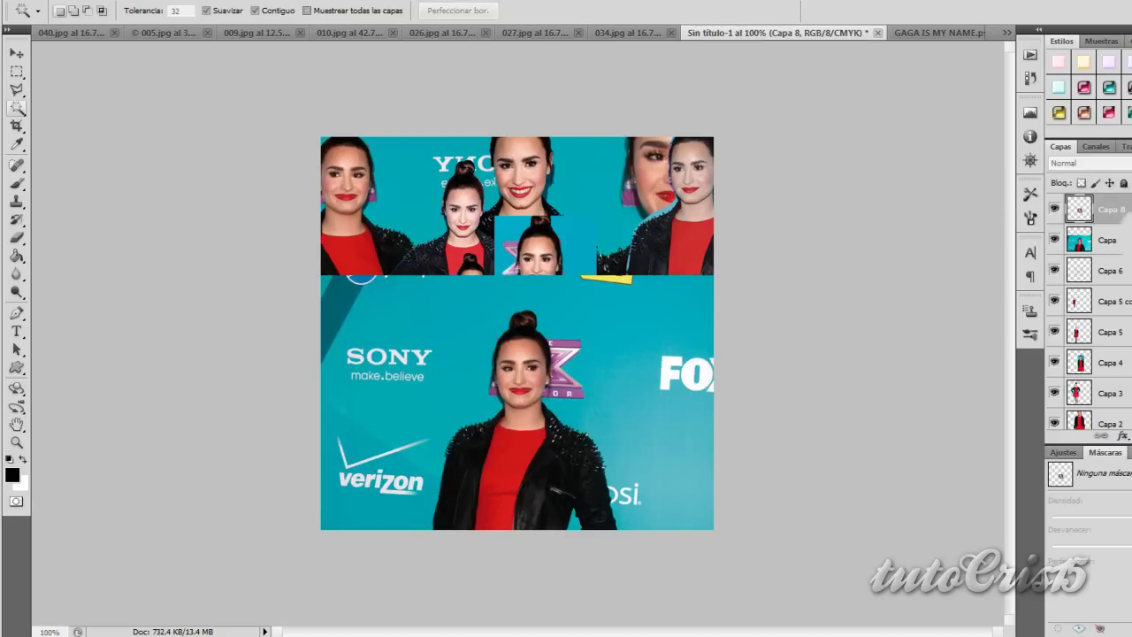
click(1105, 240)
key(Delete)
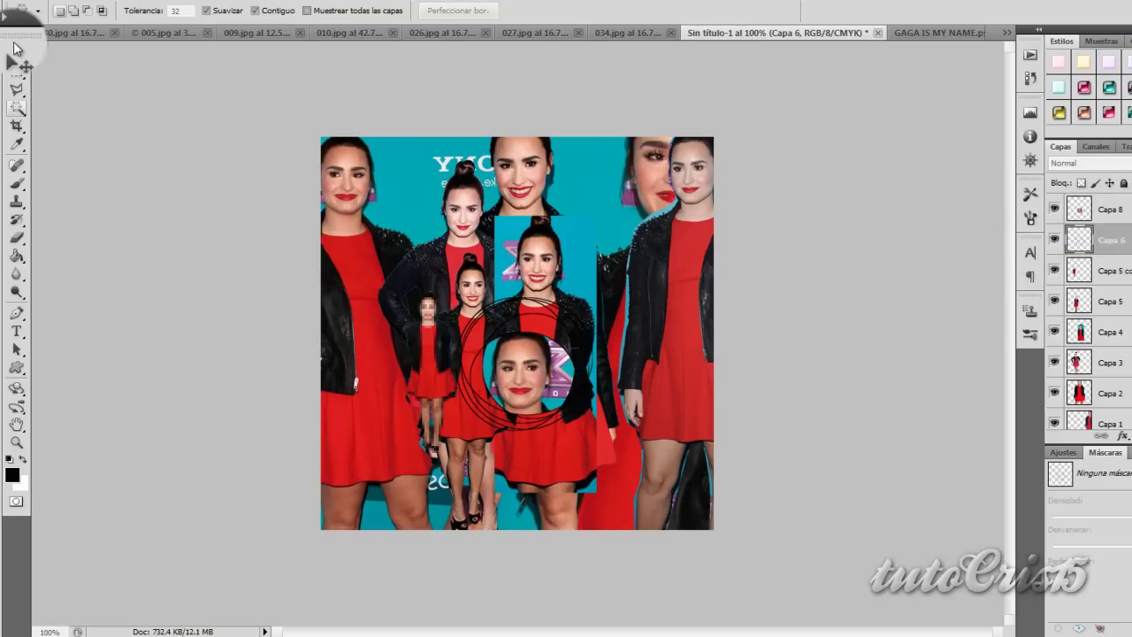
click(16, 54)
Check the GAGA reference collage and select the ring layer Capa 6
drag(911, 33, 911, 41)
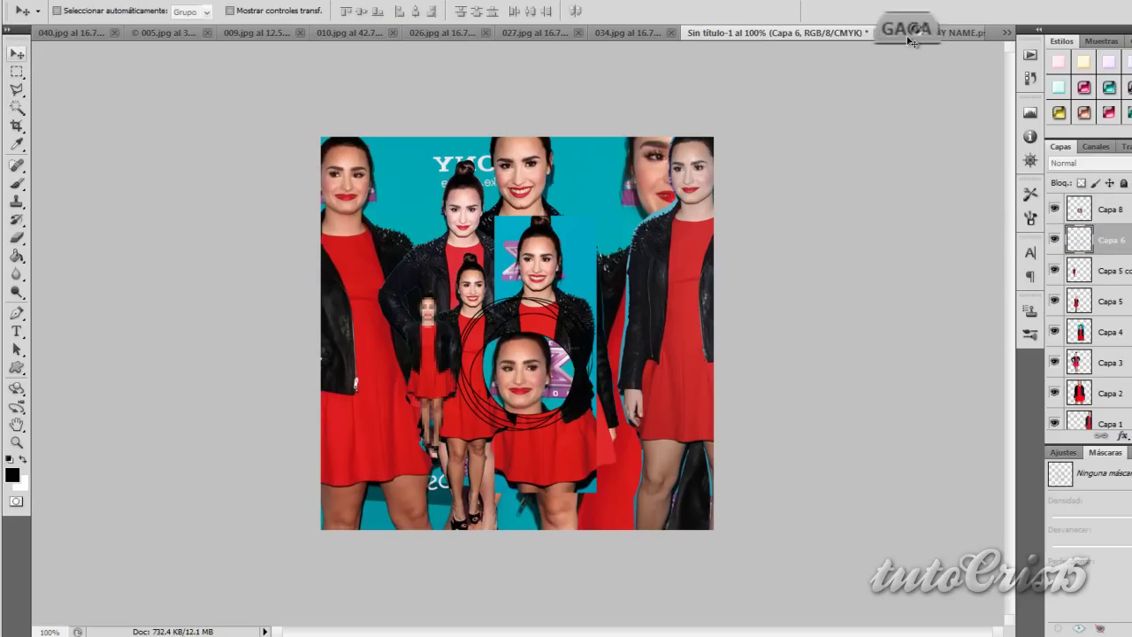
click(707, 33)
drag(1058, 220, 1061, 225)
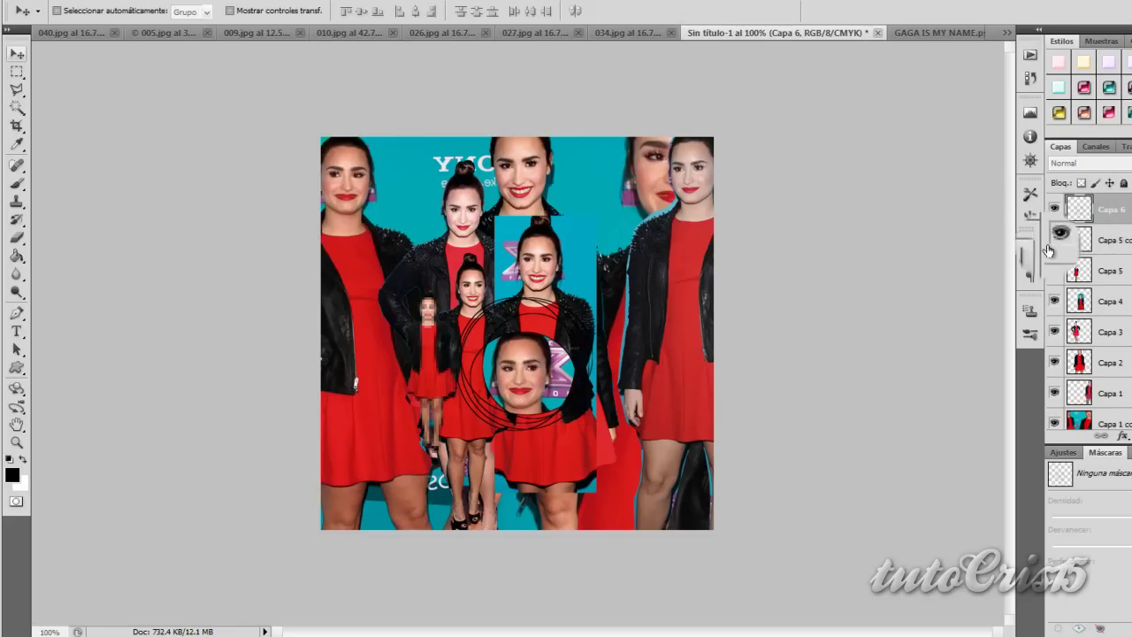
shift+click(1103, 241)
Style Capa 6 with a dress-red Color Overlay, Bevel and Emboss, and a 3 px stroke
double_click(1119, 239)
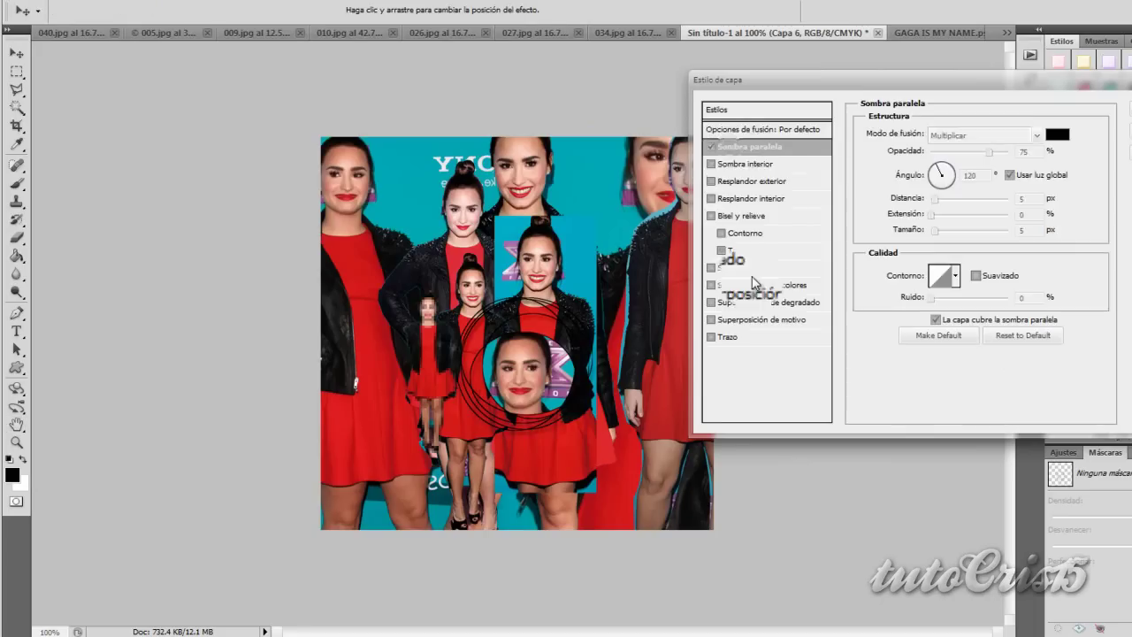
click(766, 284)
click(1057, 135)
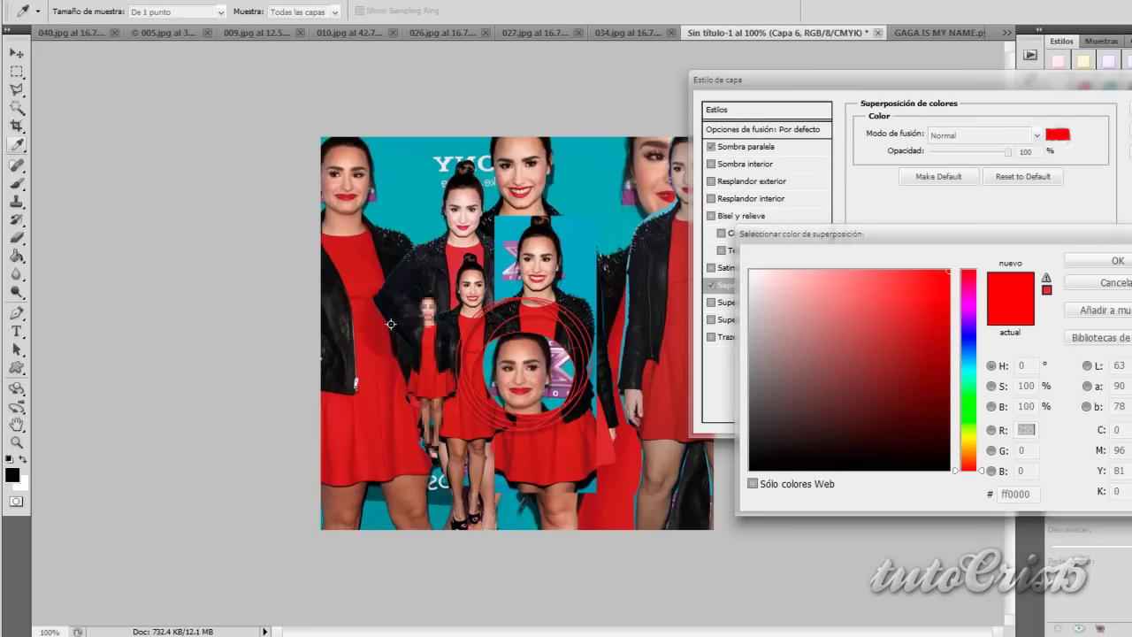
click(383, 363)
key(Return)
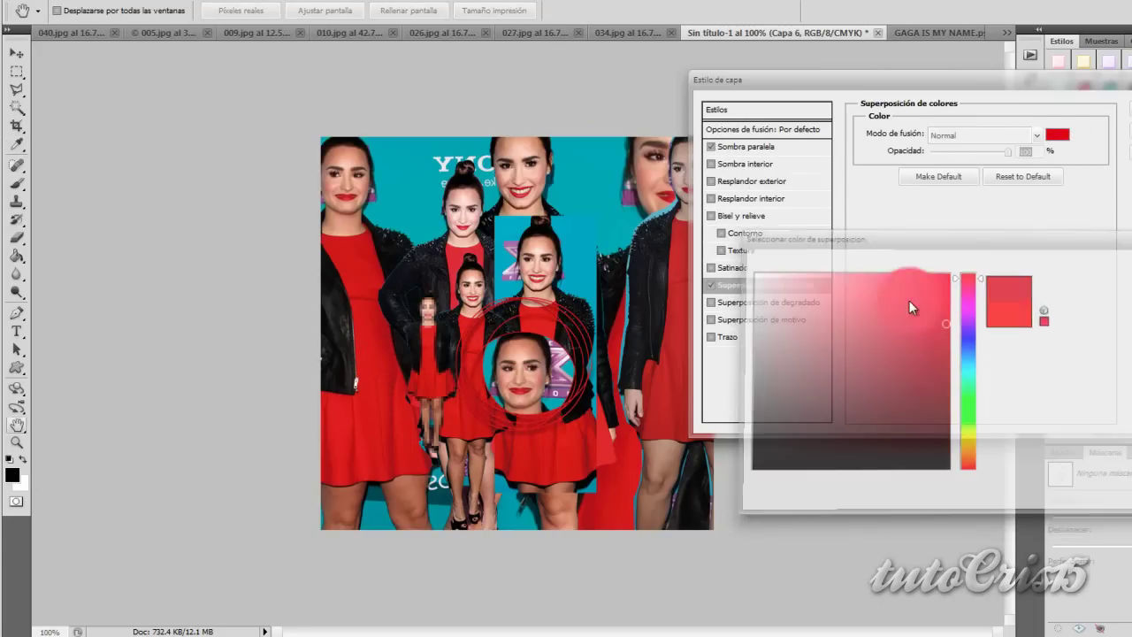
click(750, 337)
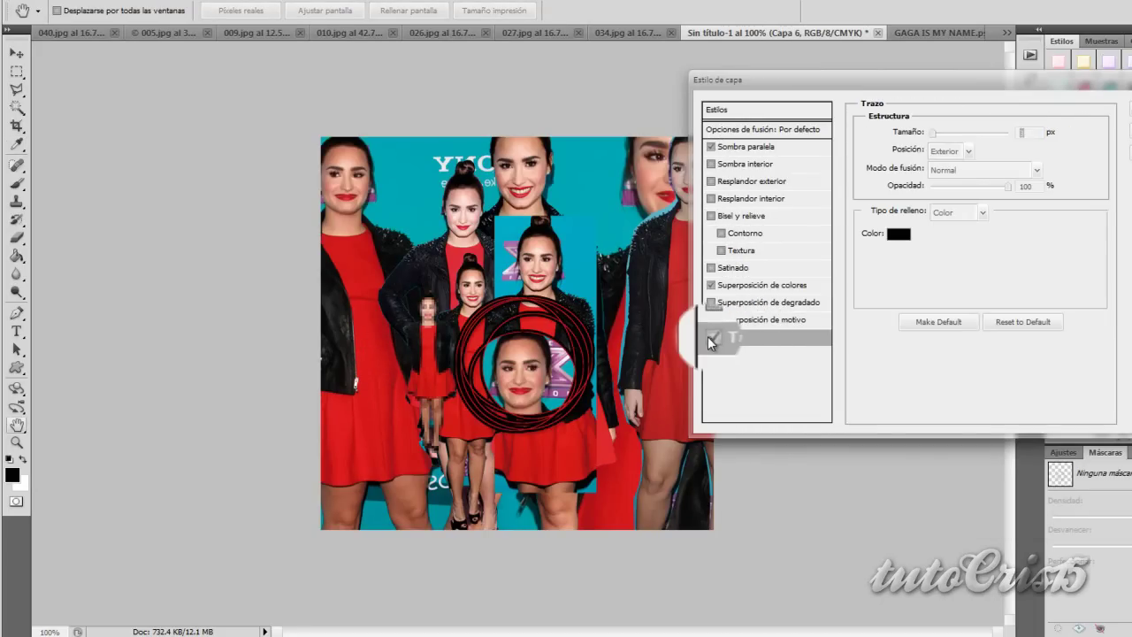
click(710, 338)
click(745, 216)
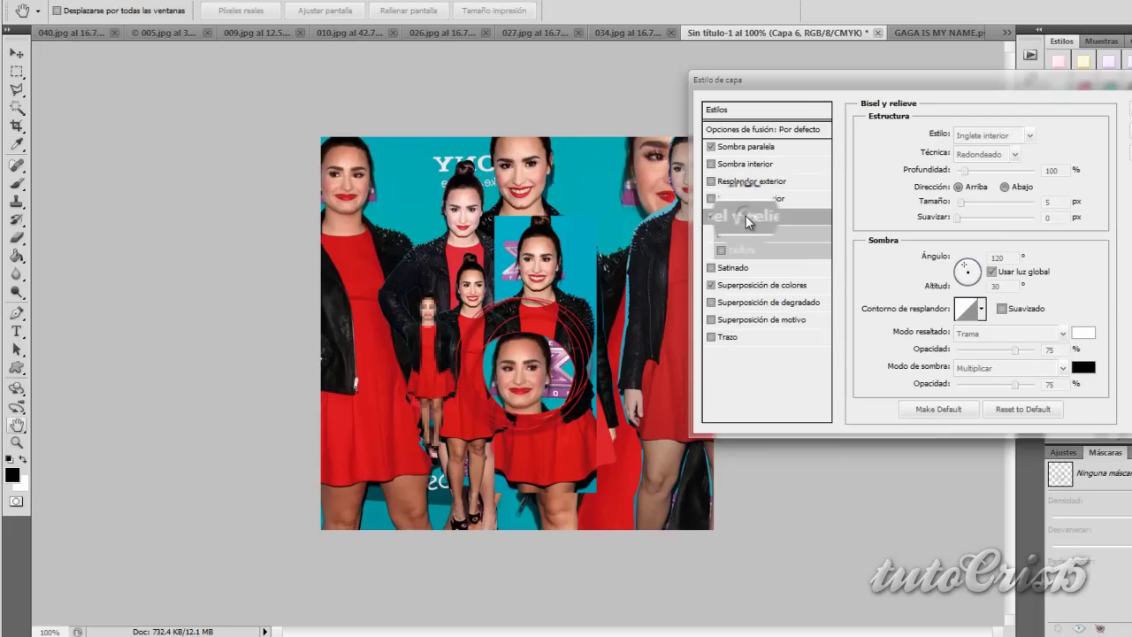
click(739, 337)
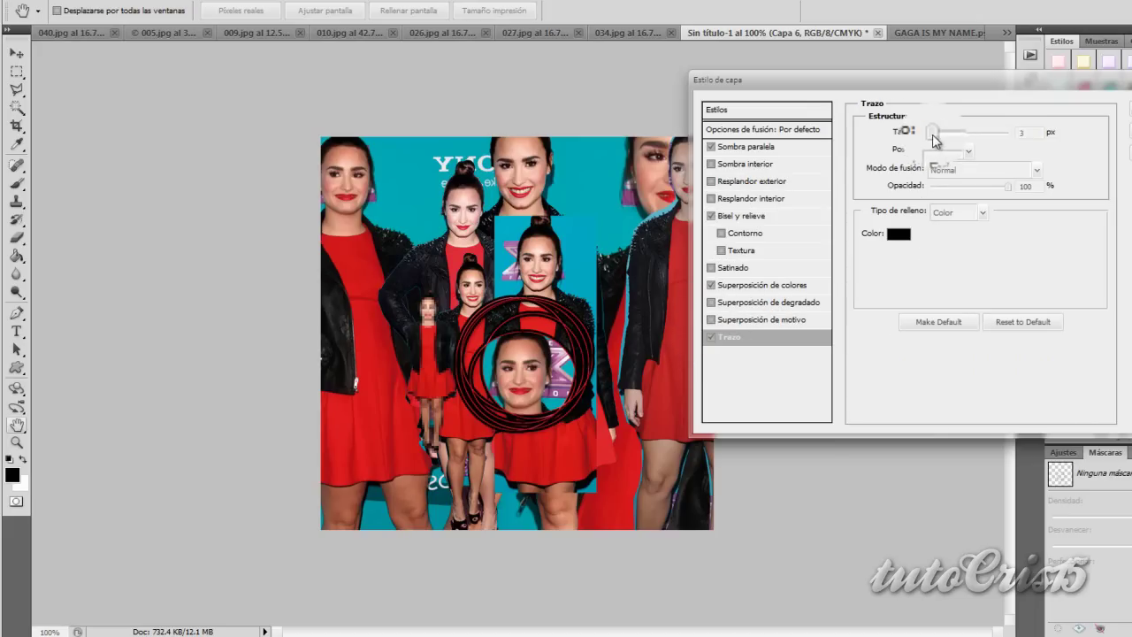
key(Return)
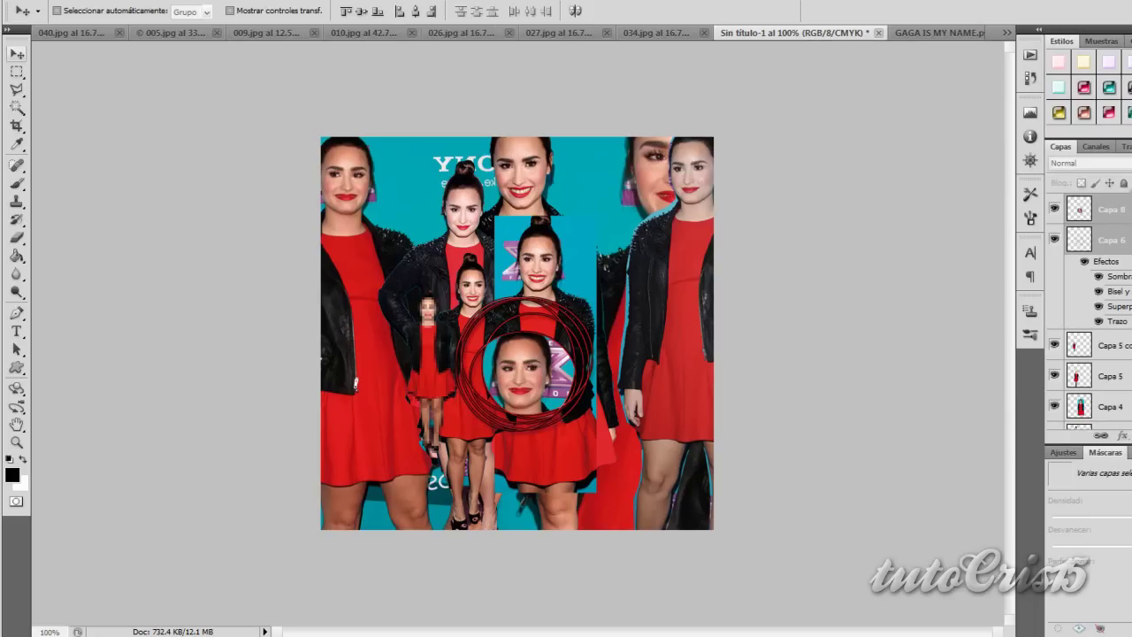
In 027.jpg, draw a Normal-style elliptical selection around the standing woman
click(548, 32)
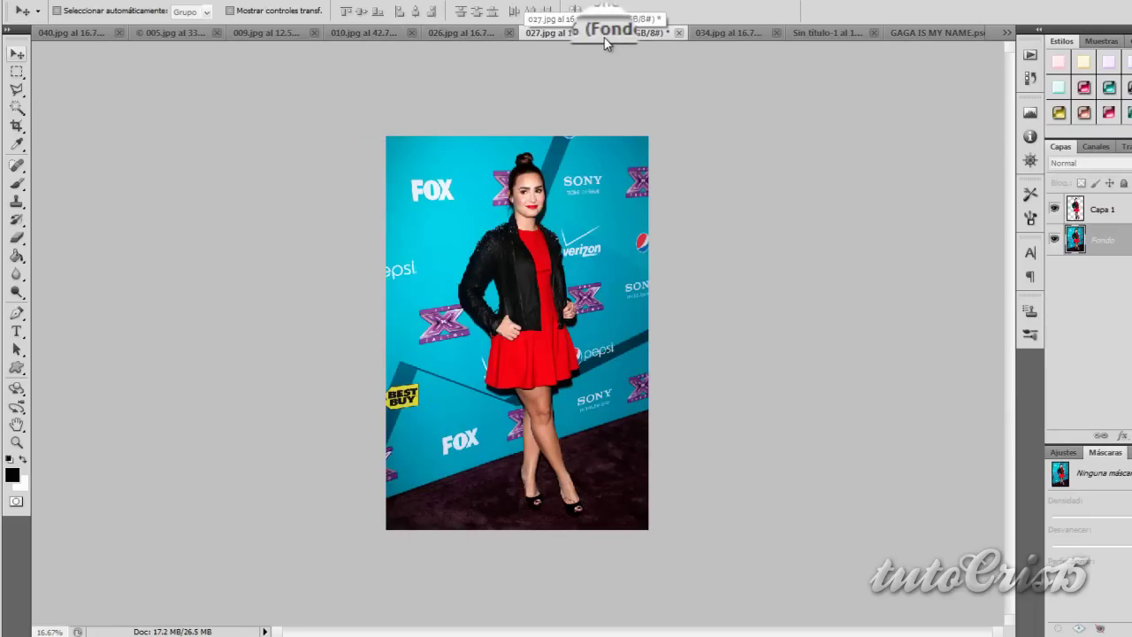
click(16, 70)
click(86, 86)
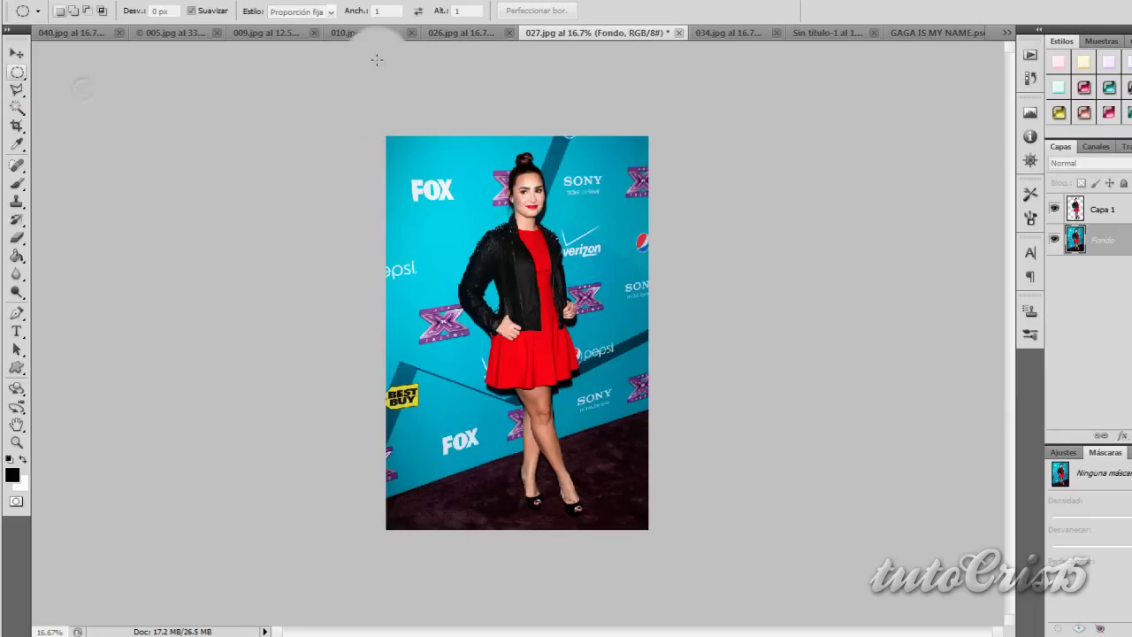
click(301, 11)
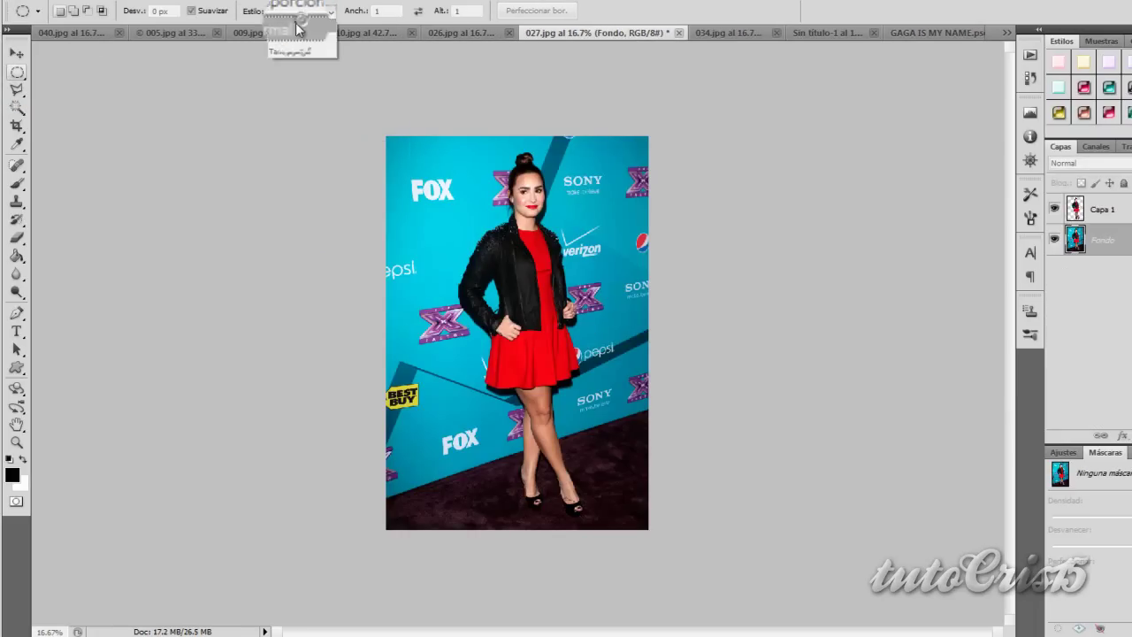
click(295, 23)
drag(485, 159, 587, 457)
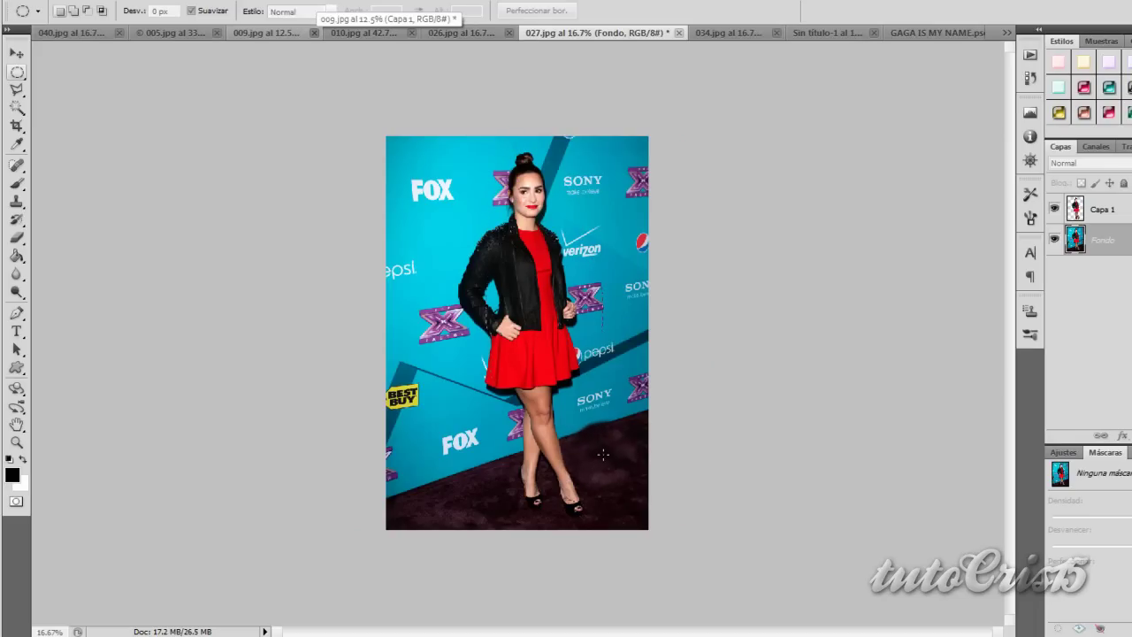
Move the oval cut-out into the collage as Capa 9 and resize it on the right
key(v)
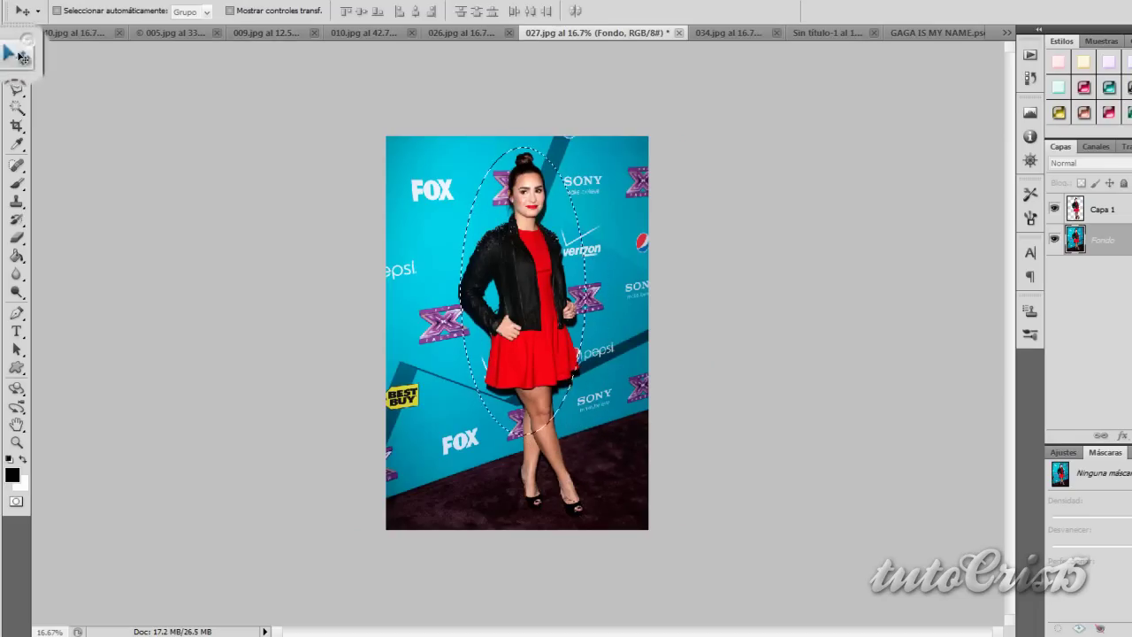
mouse_move(567, 390)
mouse_down()
mouse_move(841, 15)
mouse_move(610, 307)
mouse_up()
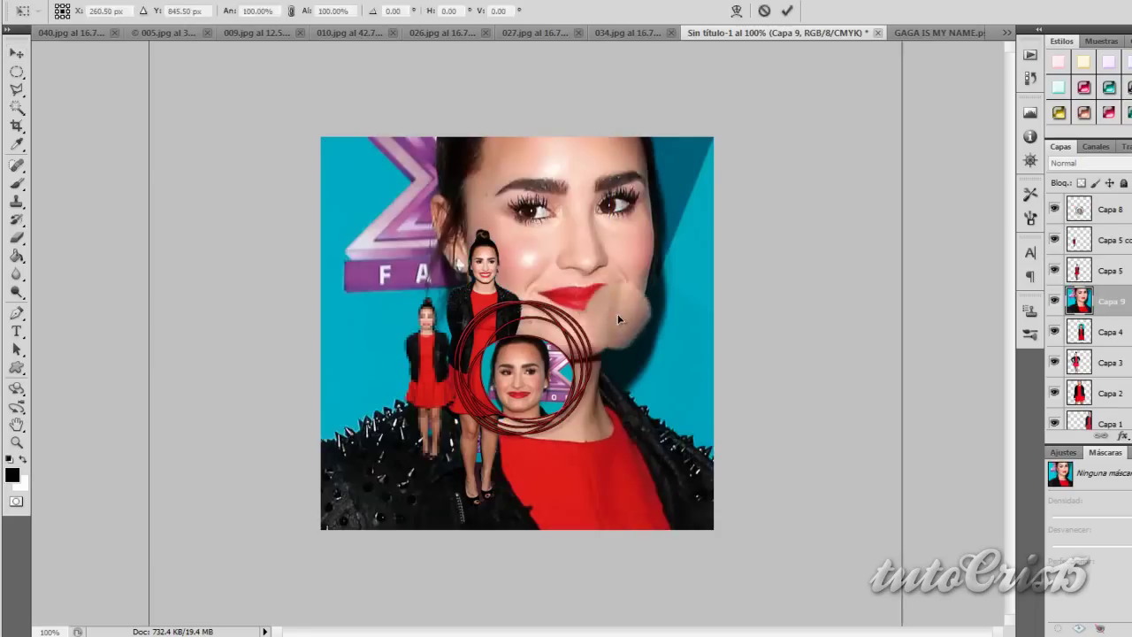
key(ctrl+t)
drag(229, 11, 215, 12)
key(Return)
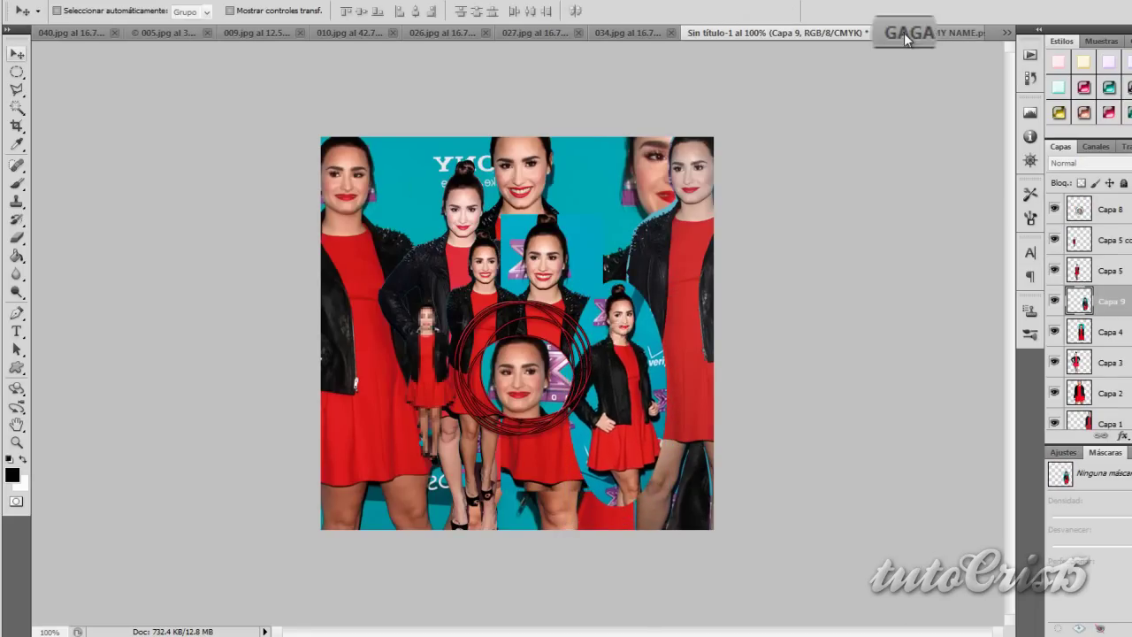
click(902, 32)
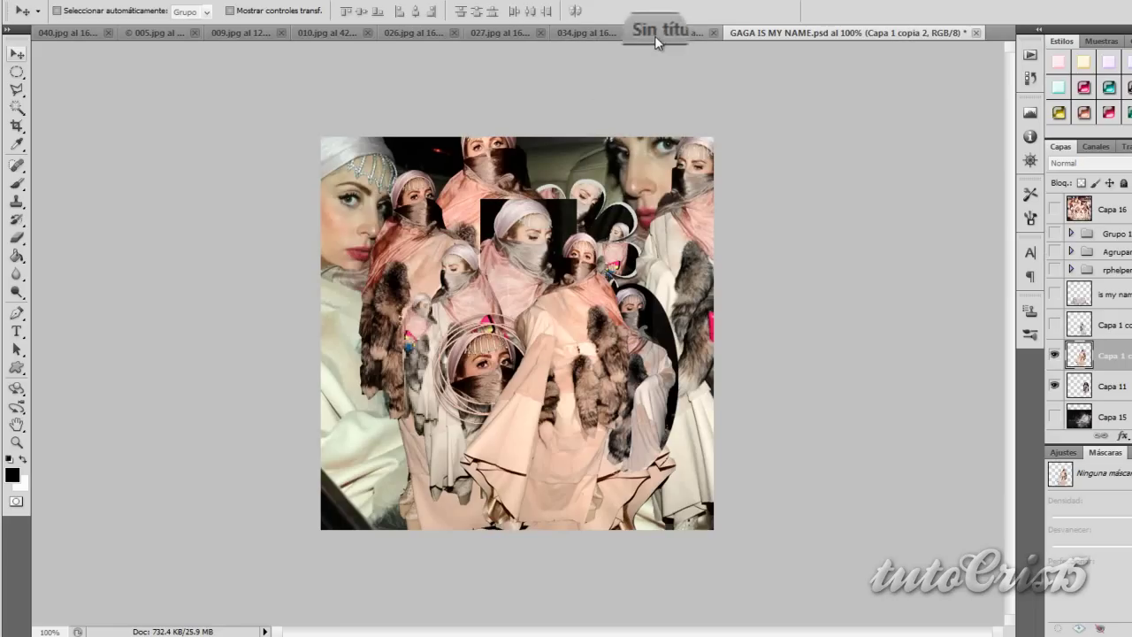
Duplicate the Capa 2 figure and position the copy right of centre
drag(631, 45, 631, 32)
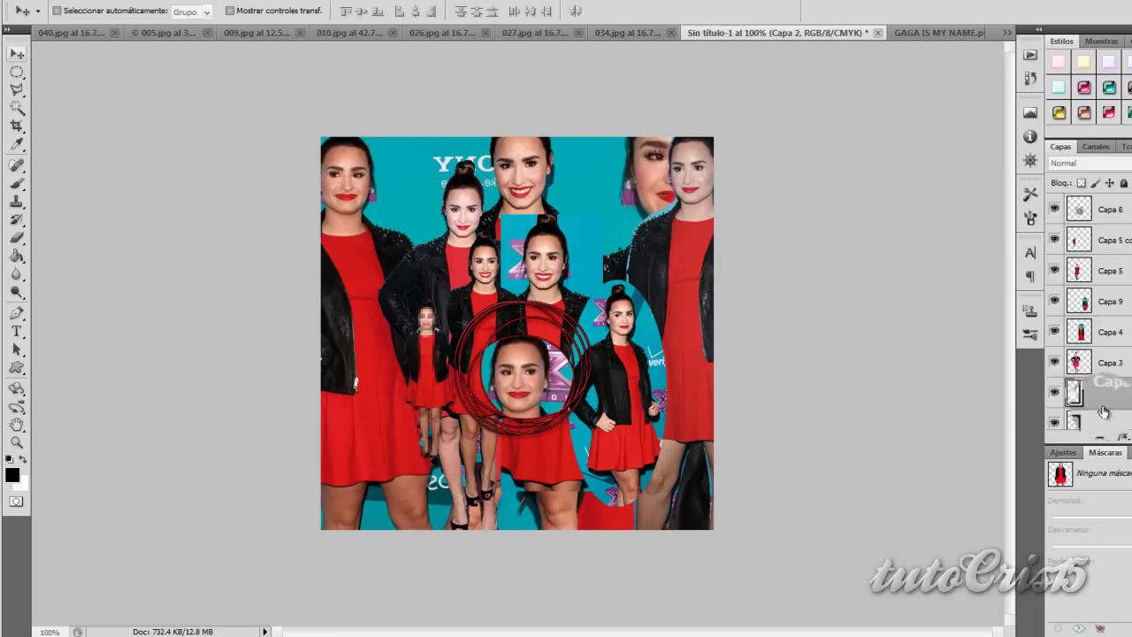
drag(1110, 411, 1120, 228)
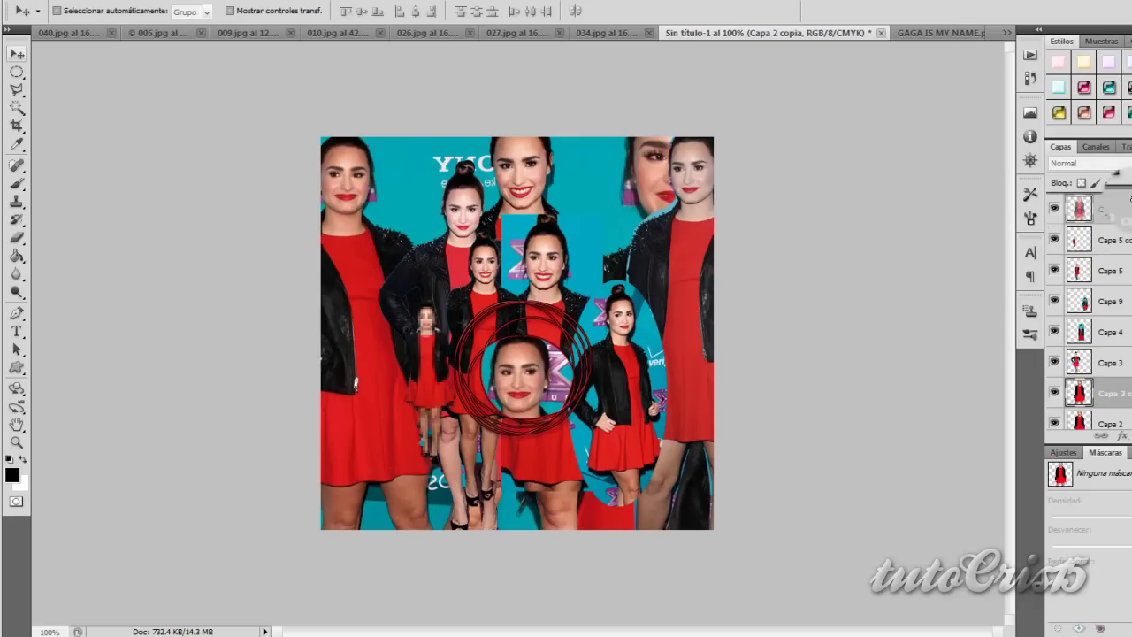
key(ctrl+t)
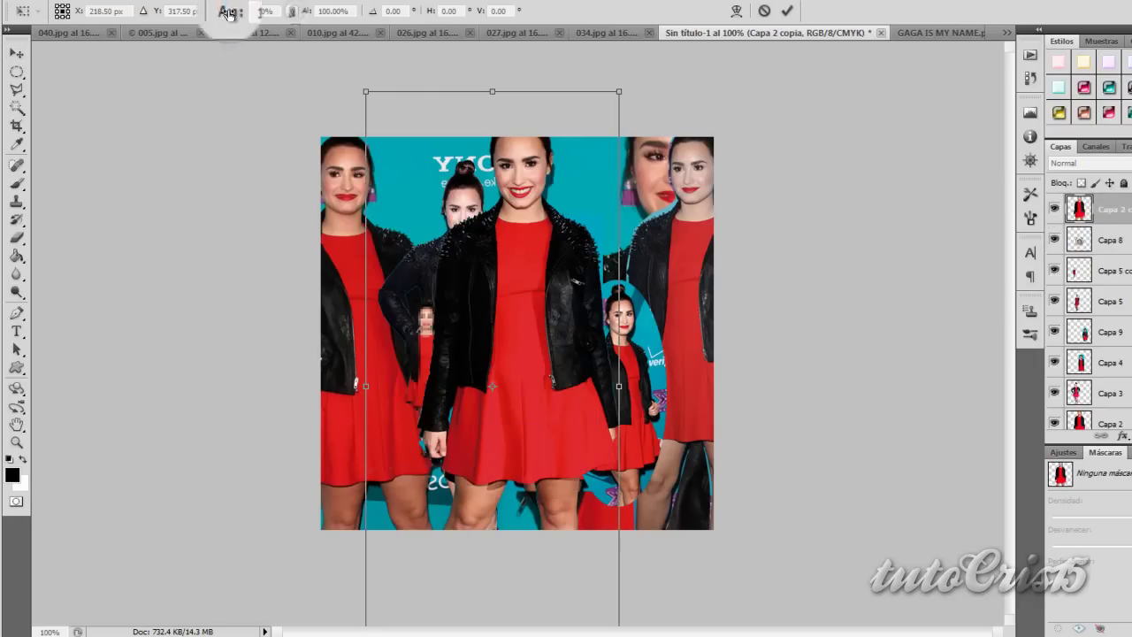
key(ctrl+Tab)
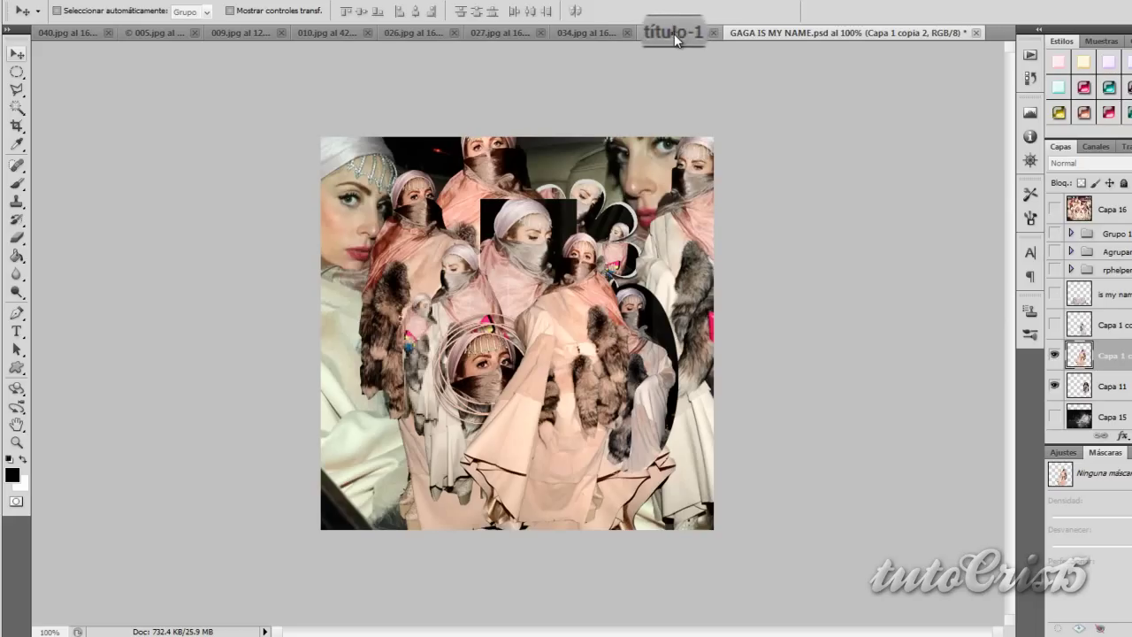
drag(674, 33, 690, 33)
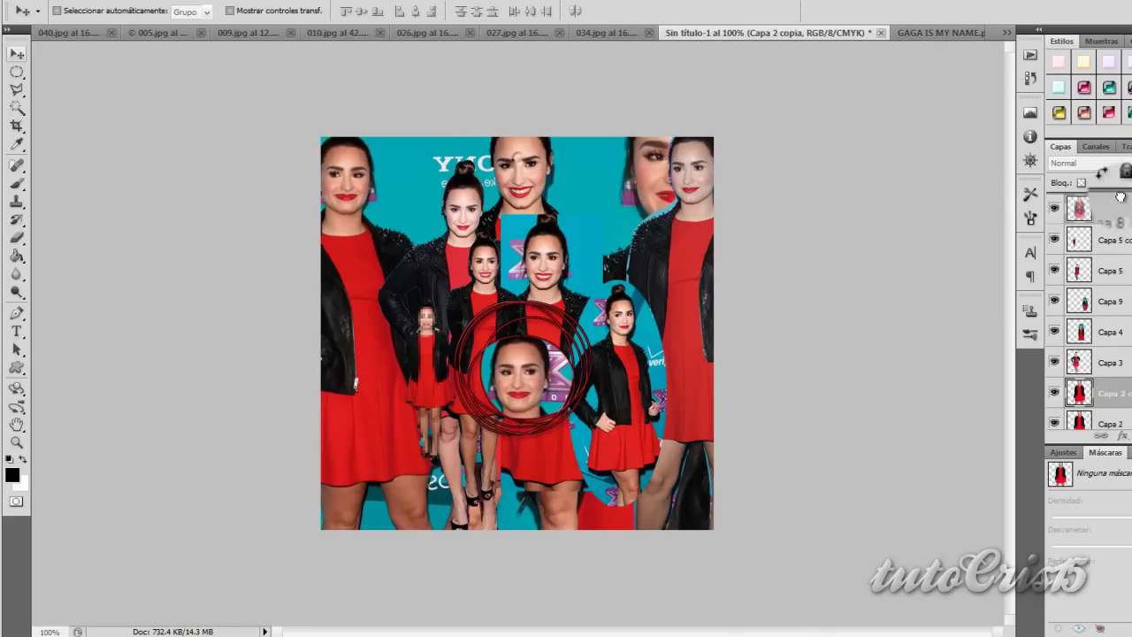
drag(1121, 196, 1097, 205)
drag(617, 320, 609, 206)
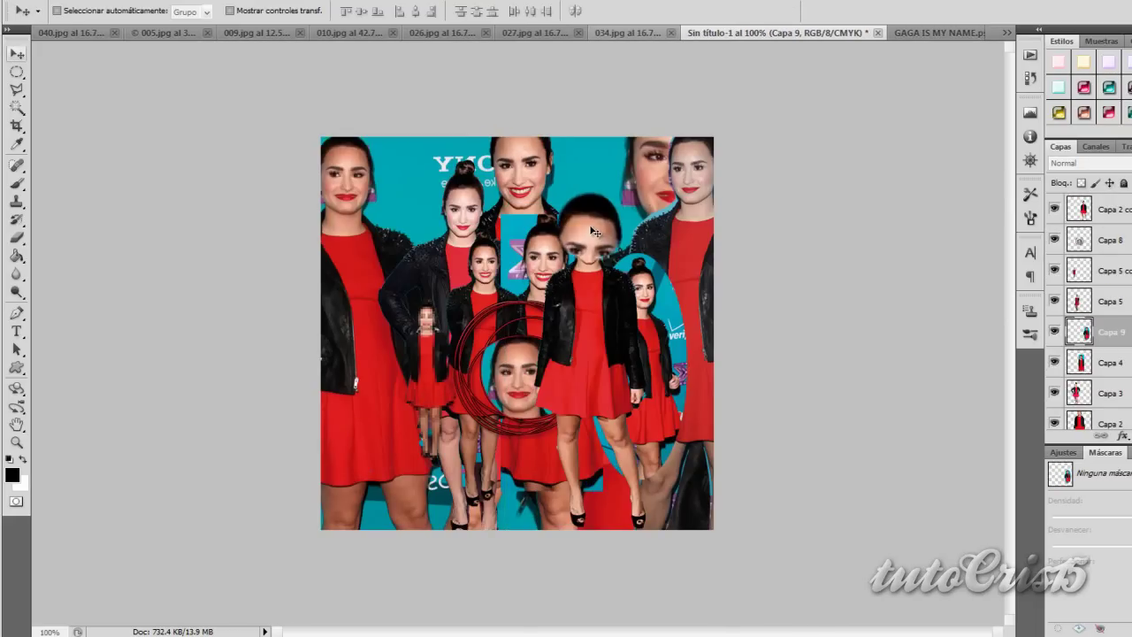
Duplicate the figure again, flip it horizontally, and place it in the collage centre
key(ctrl+j)
key(ctrl+t)
right_click(622, 316)
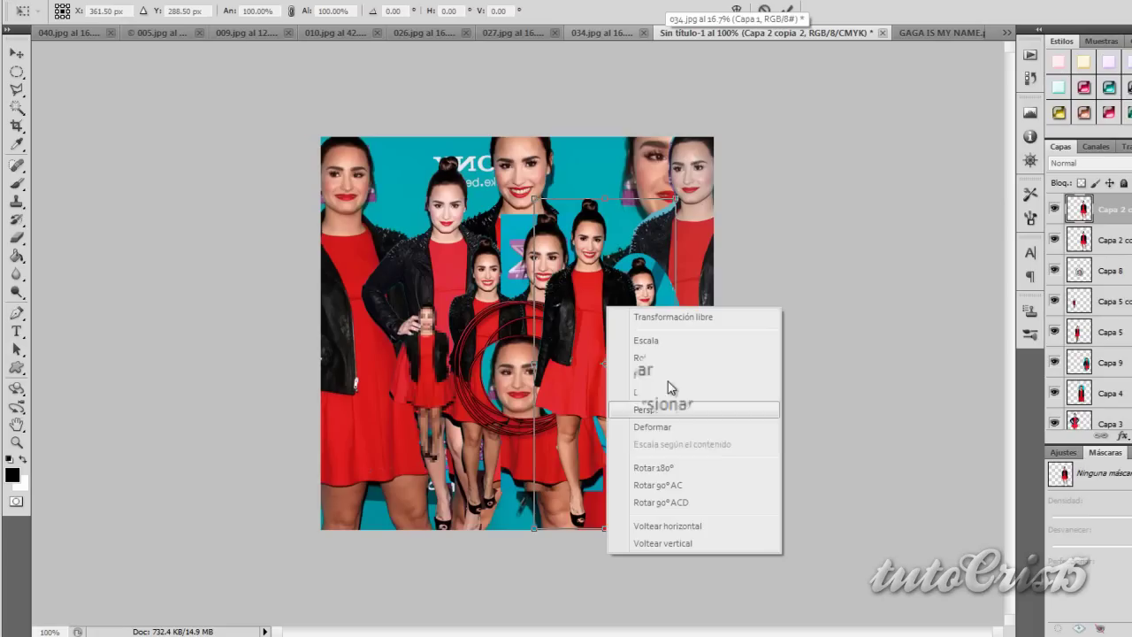
click(695, 522)
key(Return)
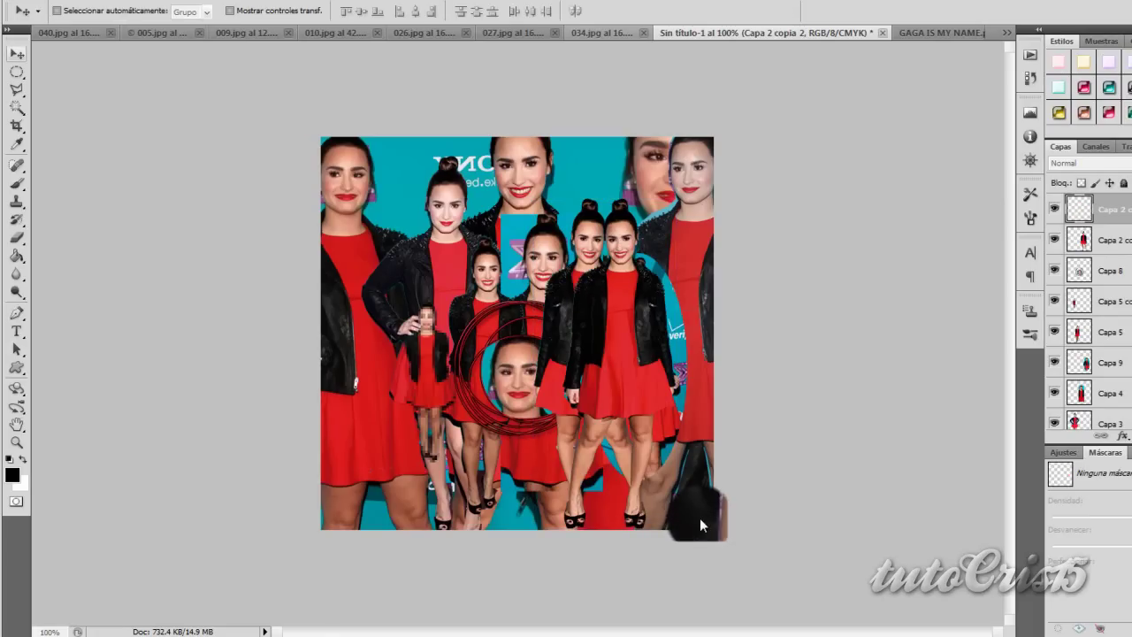
drag(700, 524, 585, 379)
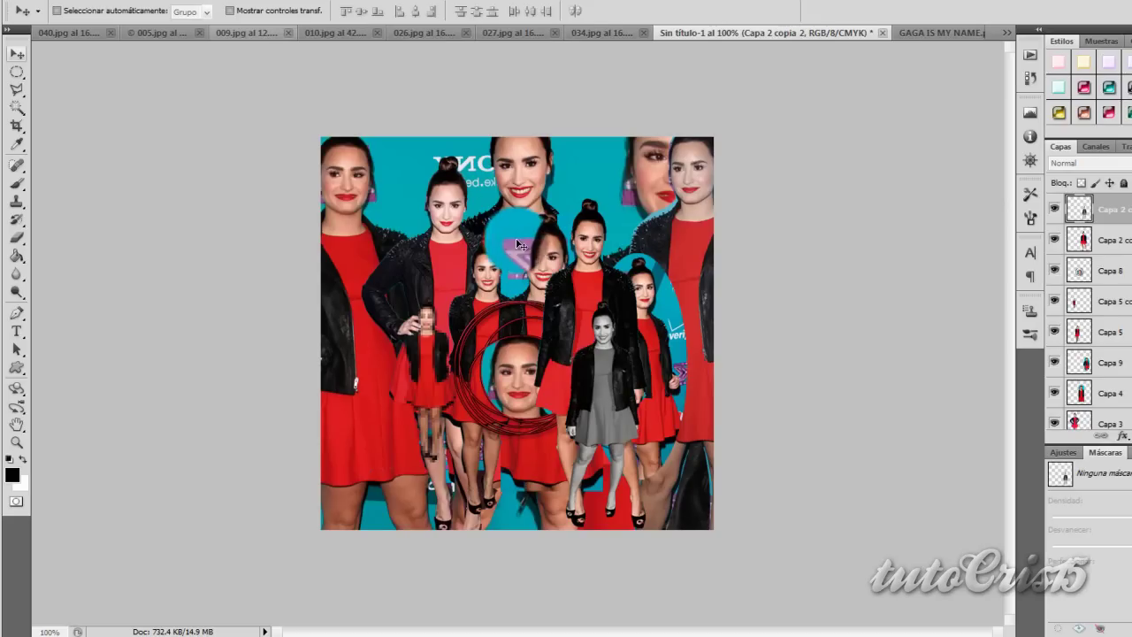
Show the GAGA IS MY NAME reference and reveal one of its hidden layers
key(ctrl+Tab)
drag(1101, 307, 1098, 357)
click(1055, 263)
Marquee-select a head-height band across the original 034.jpg photo layer
mouse_move(638, 259)
mouse_down()
mouse_move(630, 34)
mouse_move(546, 80)
mouse_up()
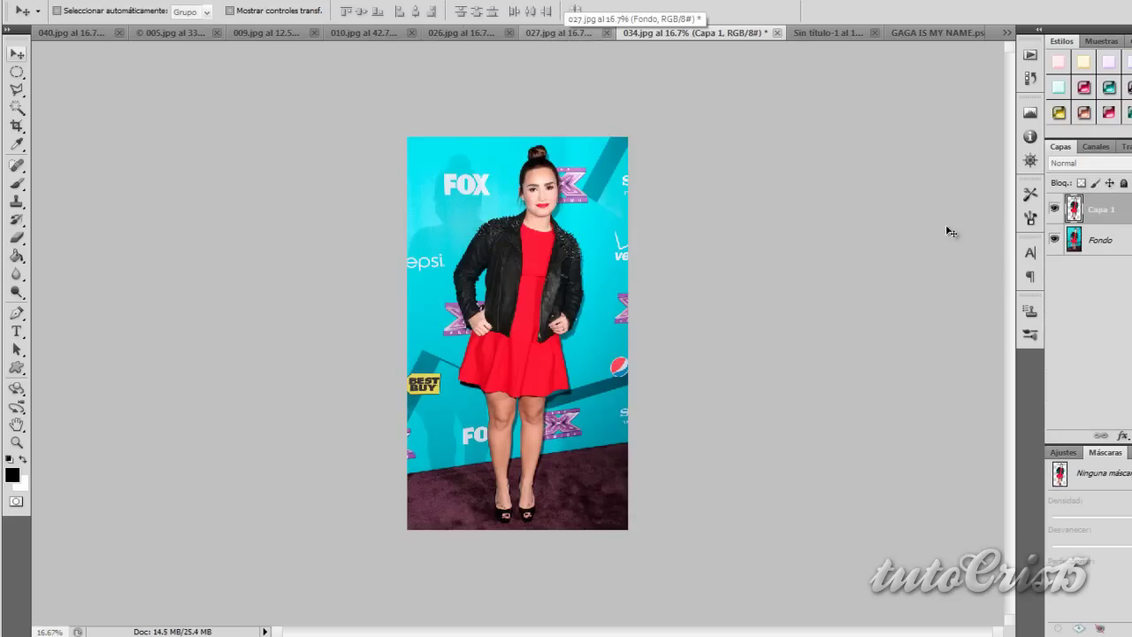
click(1097, 239)
click(17, 70)
drag(420, 174, 622, 237)
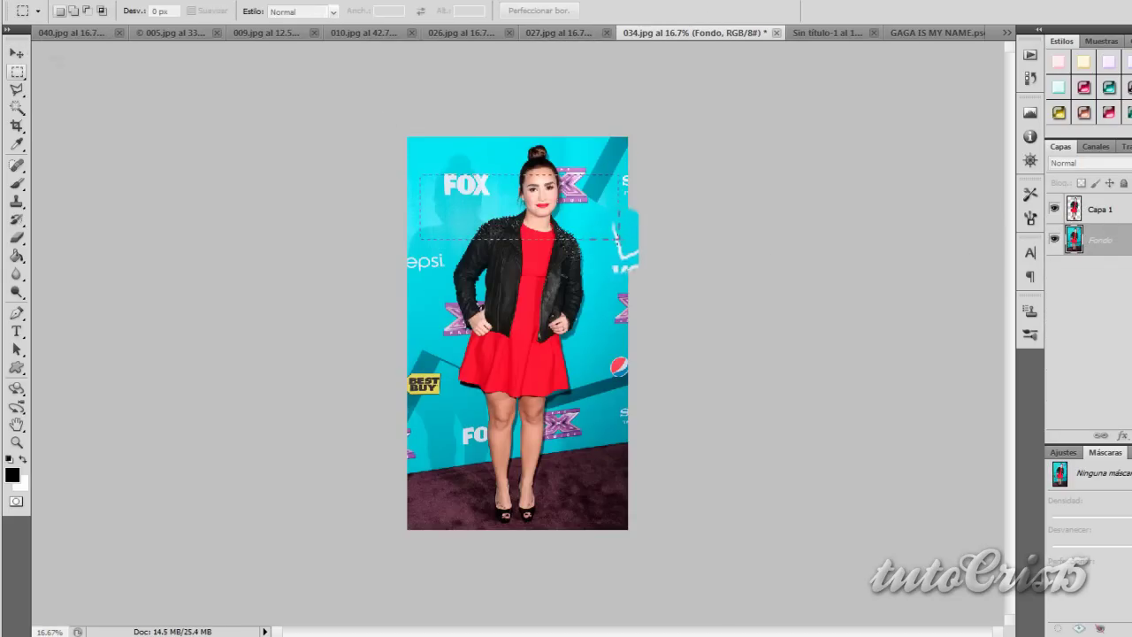
mouse_move(578, 200)
mouse_down()
mouse_move(521, 210)
mouse_move(646, 203)
mouse_move(665, 345)
mouse_up()
key(v)
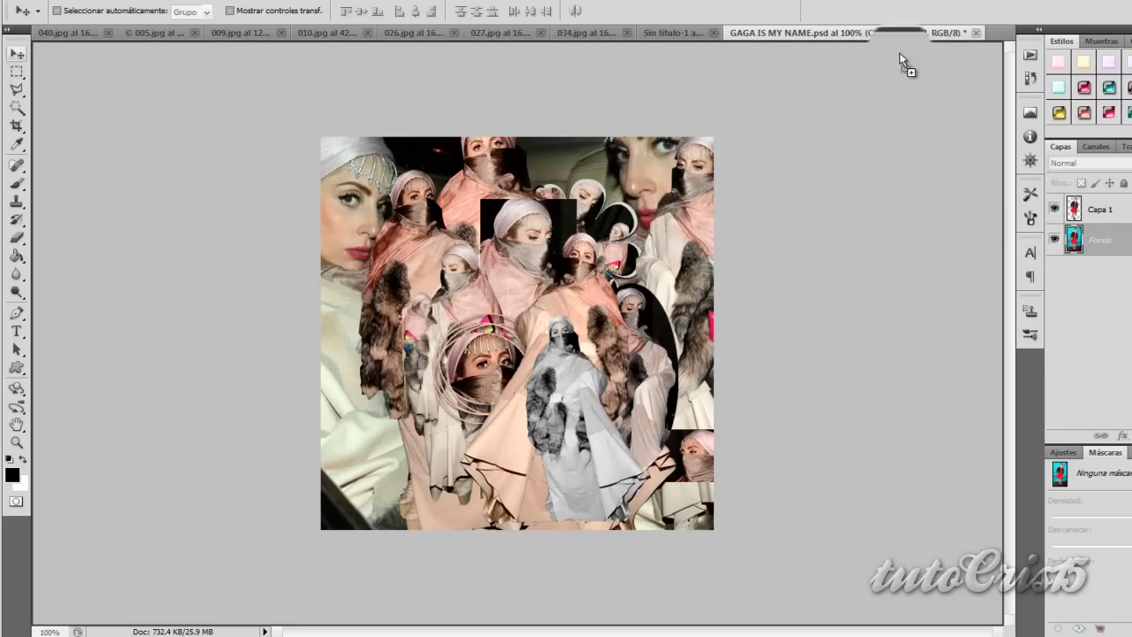
Drag the band into Sin título-1 as Capa 16, comparing it against the GAGA IS MY NAME collage
drag(666, 345, 381, 464)
key(ctrl+z)
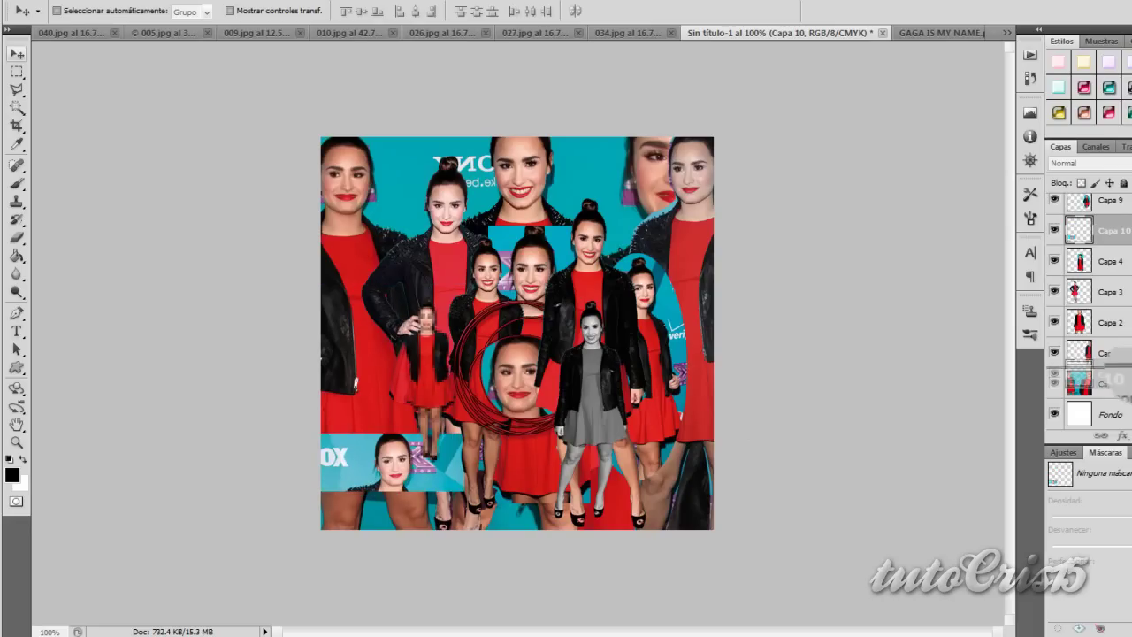
key(ctrl+Tab)
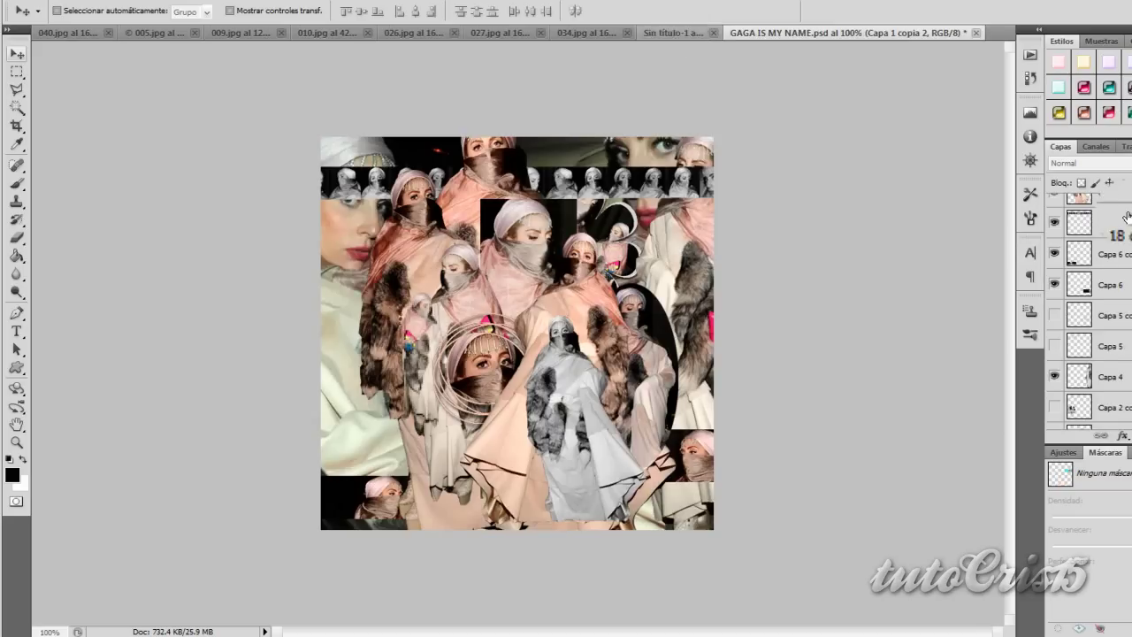
key(ctrl+shift+Tab)
mouse_move(1101, 209)
mouse_down()
mouse_move(52, 24)
mouse_move(834, 80)
mouse_up()
click(916, 35)
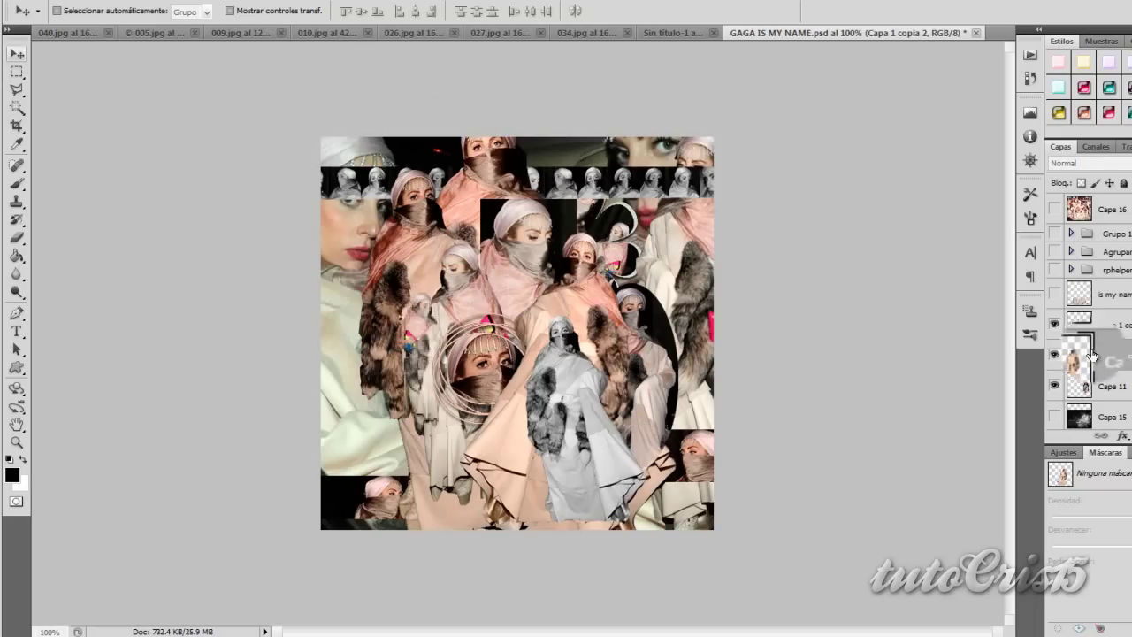
mouse_move(1101, 349)
mouse_down()
mouse_move(528, 190)
mouse_move(597, 157)
mouse_move(667, 153)
mouse_move(582, 116)
mouse_up()
drag(664, 45, 591, 389)
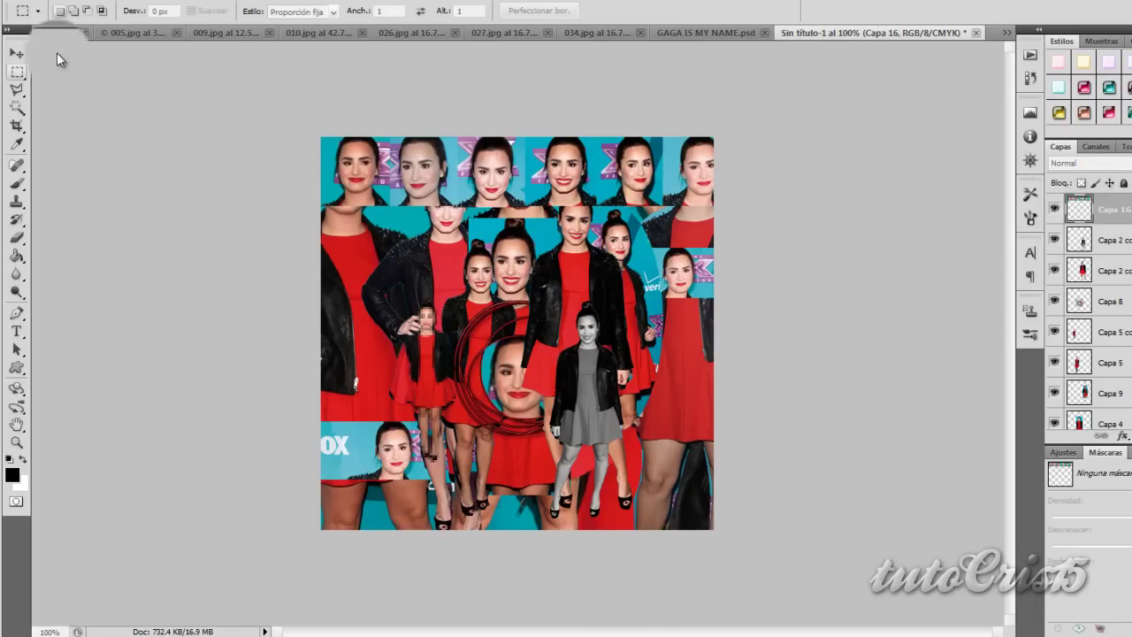
Free Transform the face strip in the red-dress collage to a smaller size
key(v)
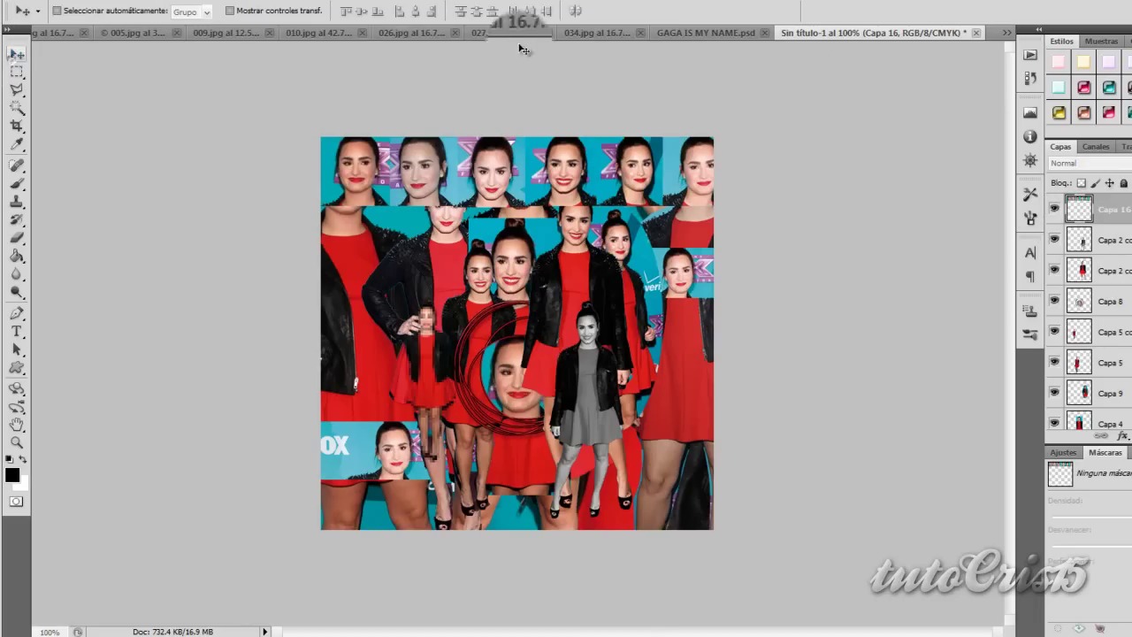
drag(694, 33, 695, 33)
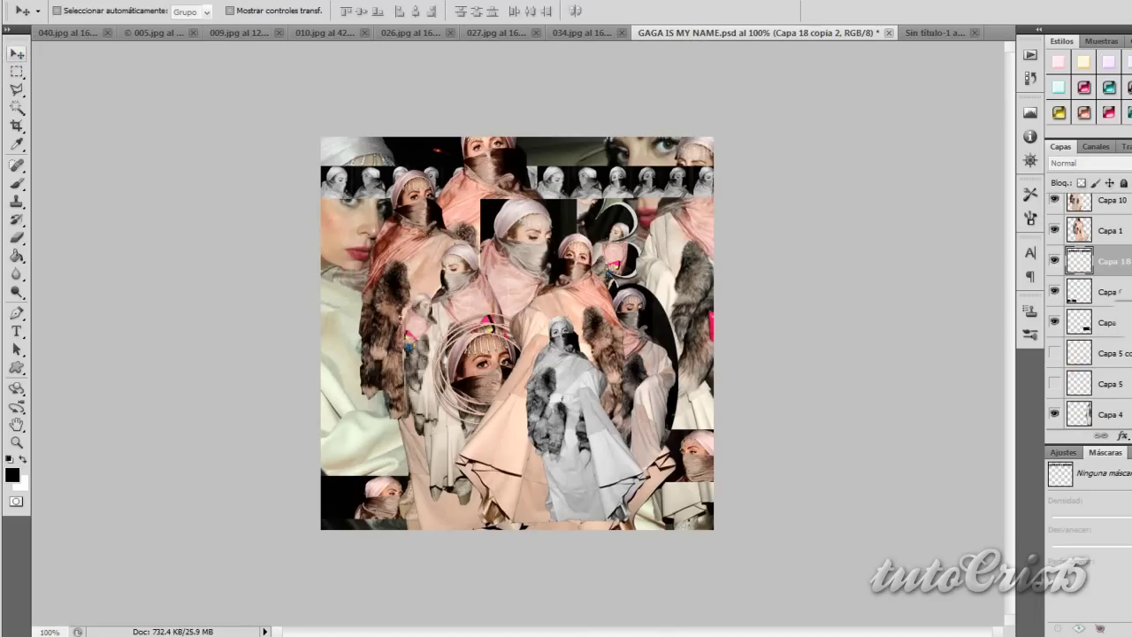
click(920, 32)
key(ctrl+t)
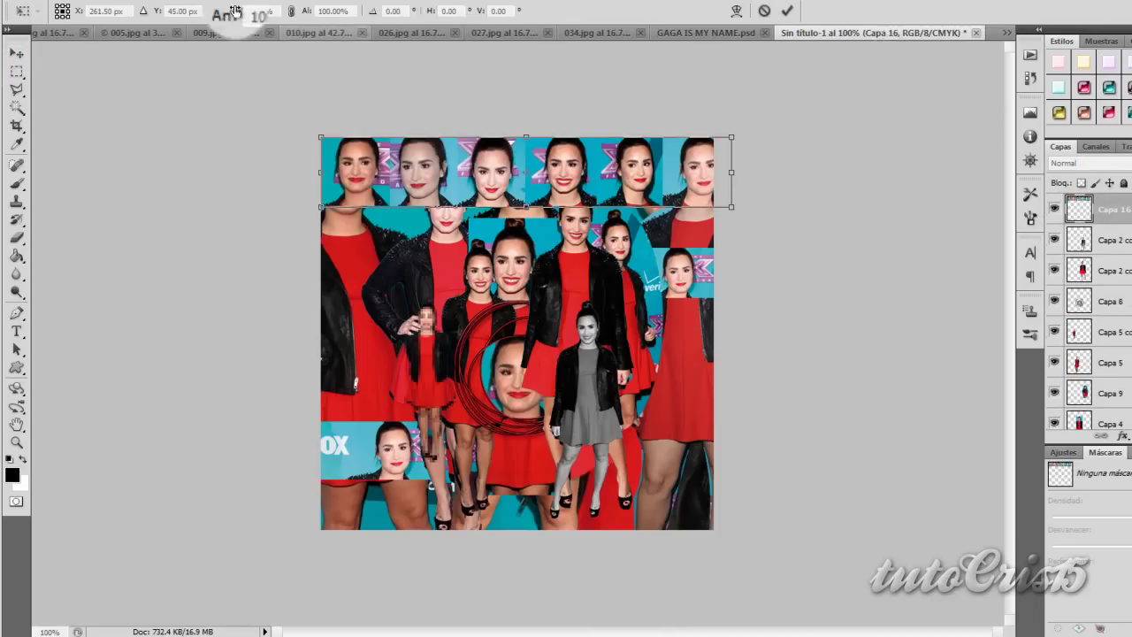
click(292, 12)
key(Return)
Duplicate the strip sideways along the top row and merge both copies into one layer
mouse_move(447, 181)
mouse_down()
mouse_move(422, 173)
mouse_move(608, 174)
mouse_up()
key(ctrl+t)
key(Return)
shift+click(1119, 237)
key(ctrl+e)
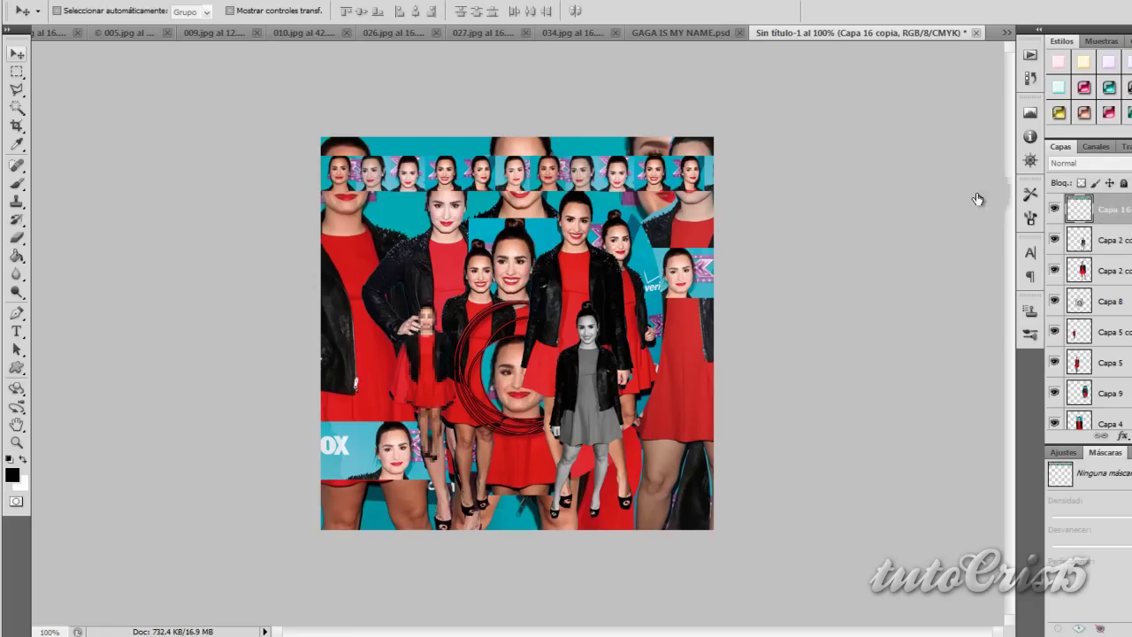
double_click(1101, 209)
click(782, 147)
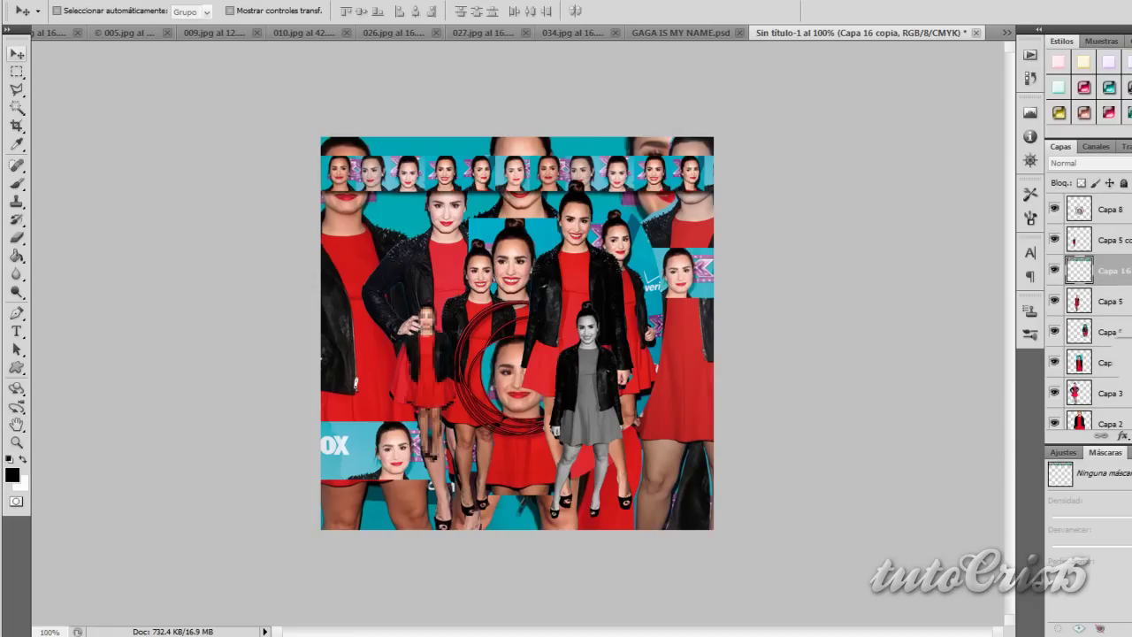
Place another copy of the face strip mid-canvas, then bring up the GAGA collage's layers
drag(1124, 270, 1127, 378)
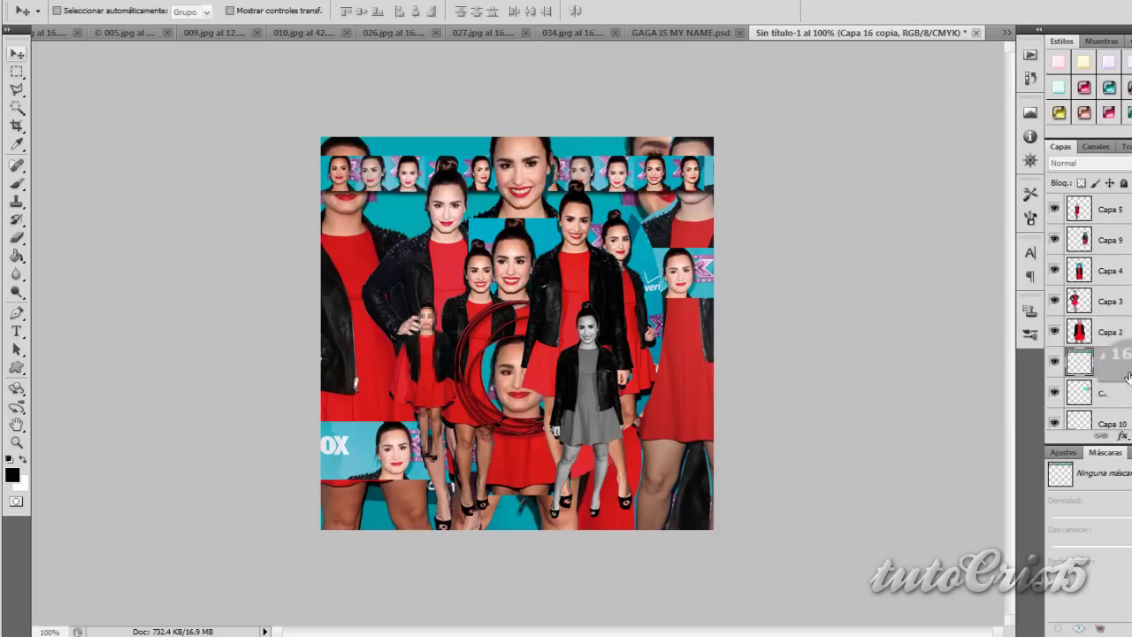
mouse_move(642, 189)
mouse_down()
mouse_move(644, 455)
mouse_move(733, 331)
mouse_up()
key(ctrl+bracketleft)
key(ctrl+bracketleft)
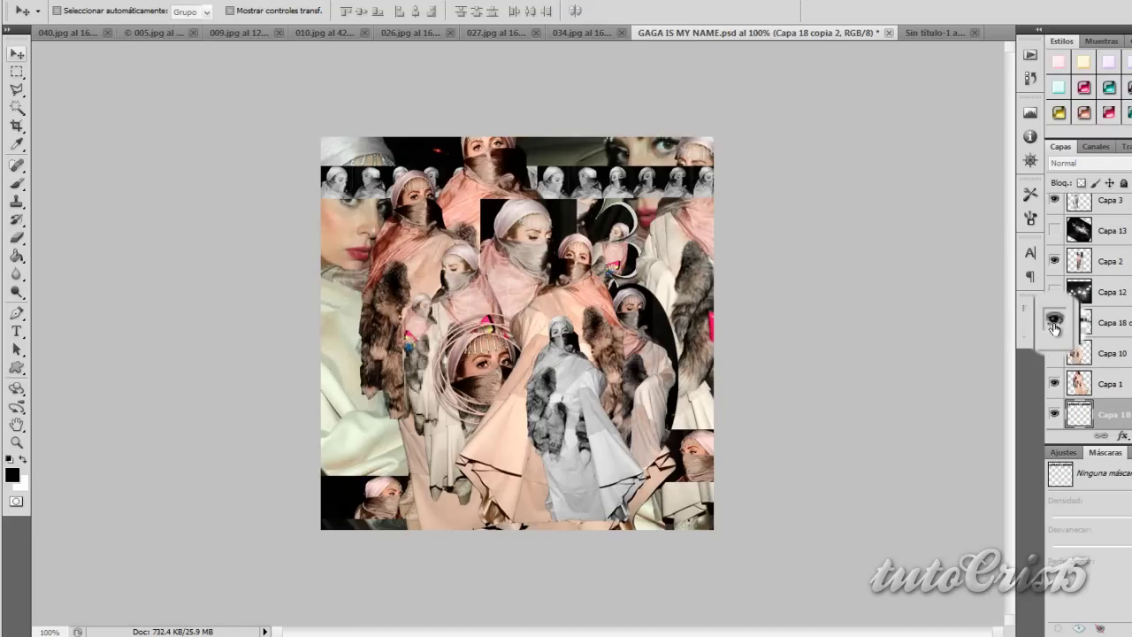
mouse_move(1053, 328)
mouse_down()
mouse_move(1111, 327)
mouse_move(1099, 335)
mouse_up()
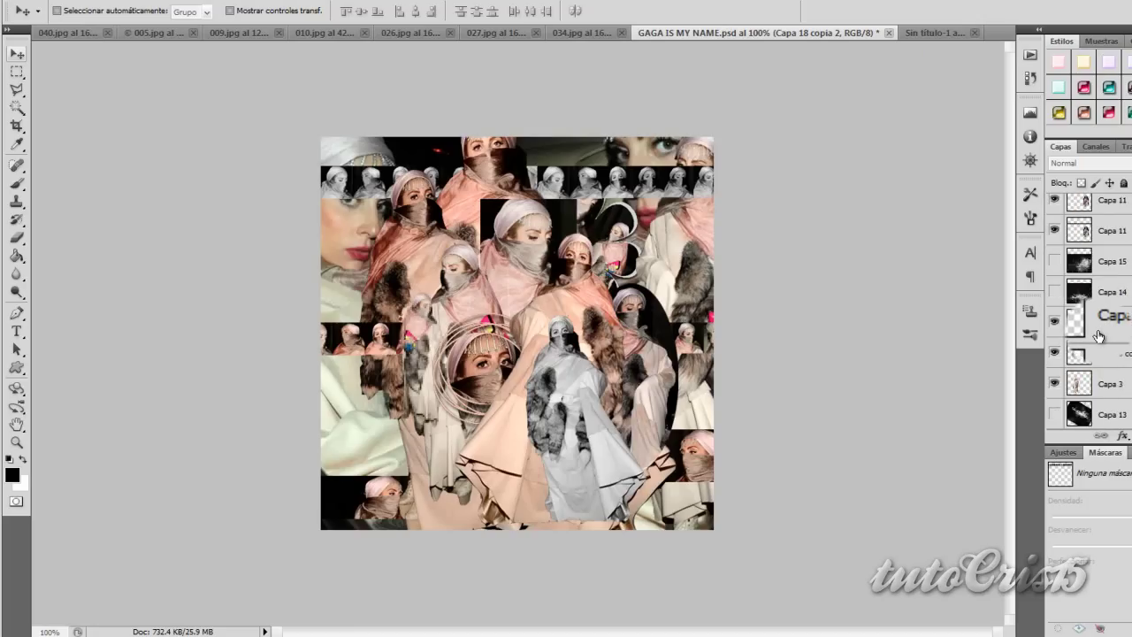
drag(1099, 335, 1074, 287)
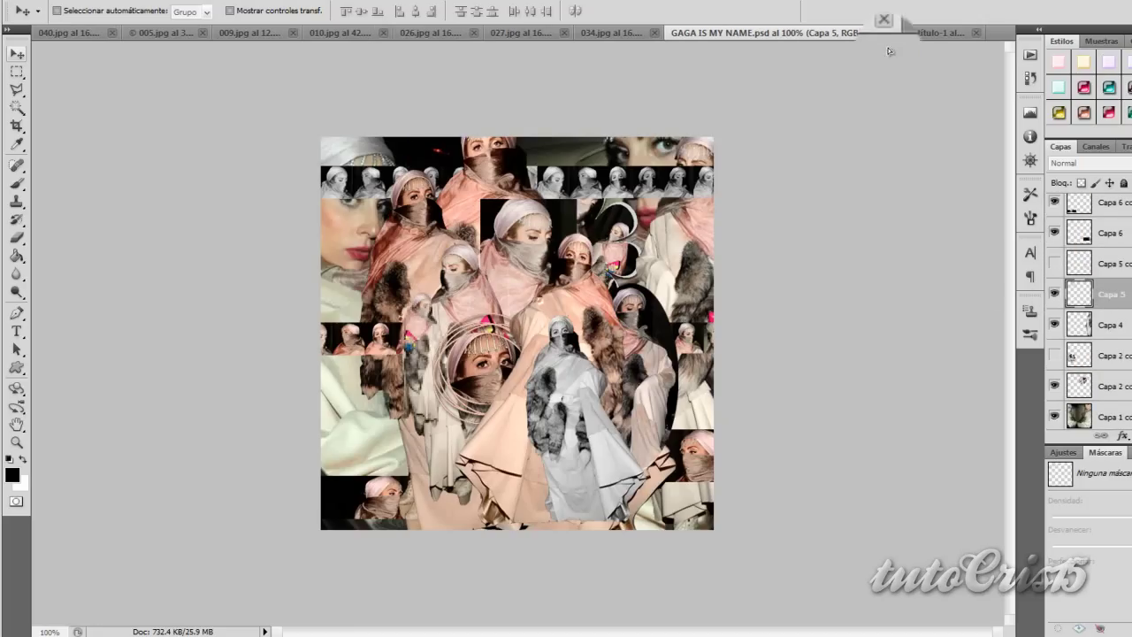
Bring the Capa 11 X shape into the collage behind the photos, with a red Color Overlay
drag(912, 36, 501, 210)
drag(1097, 209, 1096, 362)
double_click(1125, 363)
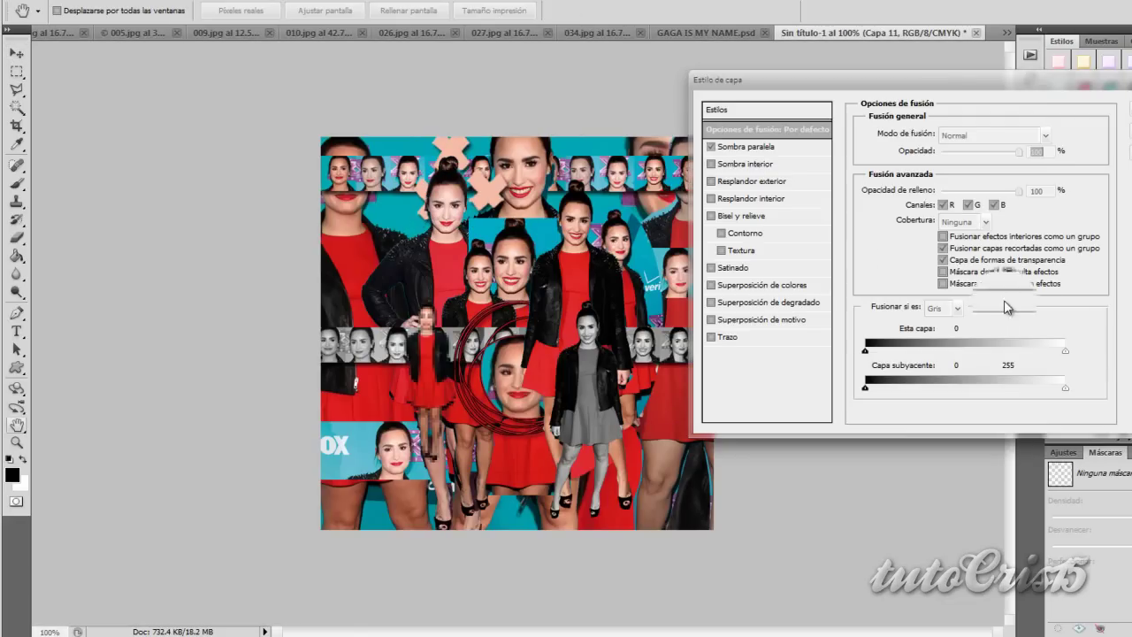
click(772, 285)
click(1049, 145)
key(Return)
key(Return)
Position the red X on the collage, checking it against the GAGA collage
key(v)
mouse_move(602, 164)
mouse_down()
mouse_move(655, 434)
mouse_move(646, 276)
mouse_move(621, 216)
mouse_move(334, 305)
mouse_up()
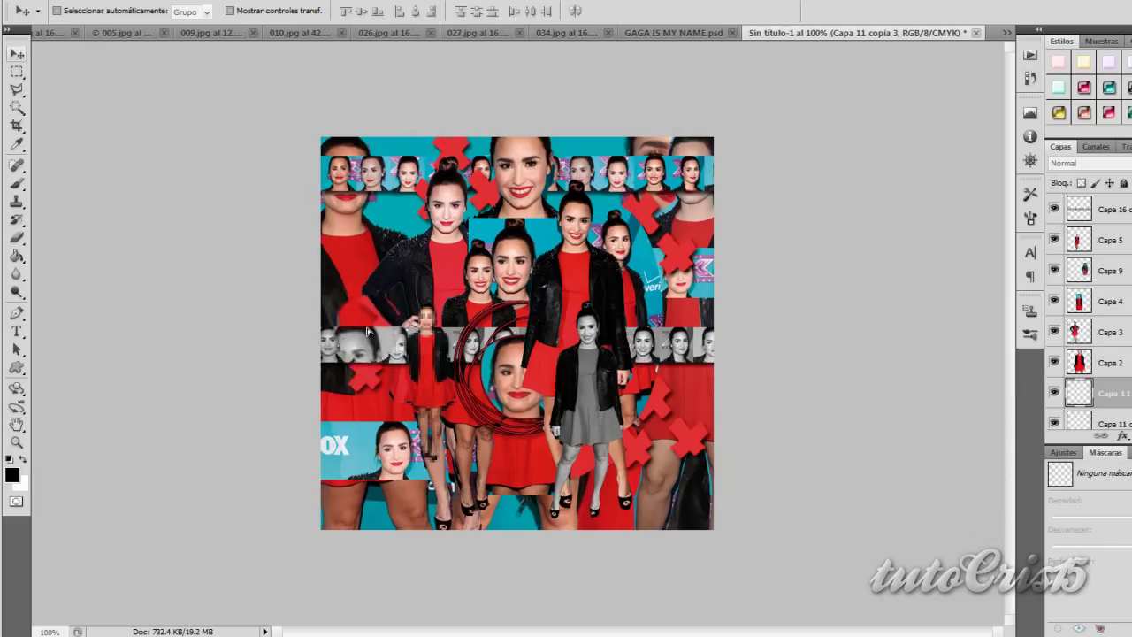
click(673, 32)
click(920, 33)
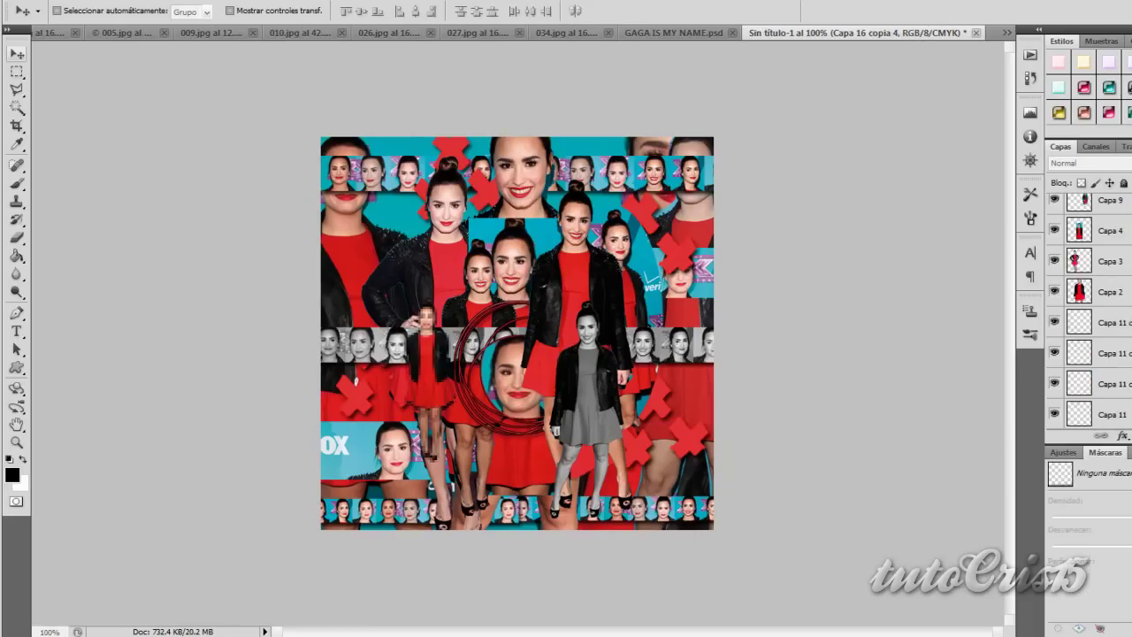
Paste the red flower shape onto a new layer at upper centre and turn off its Drop Shadow
key(ctrl+shift+alt+n)
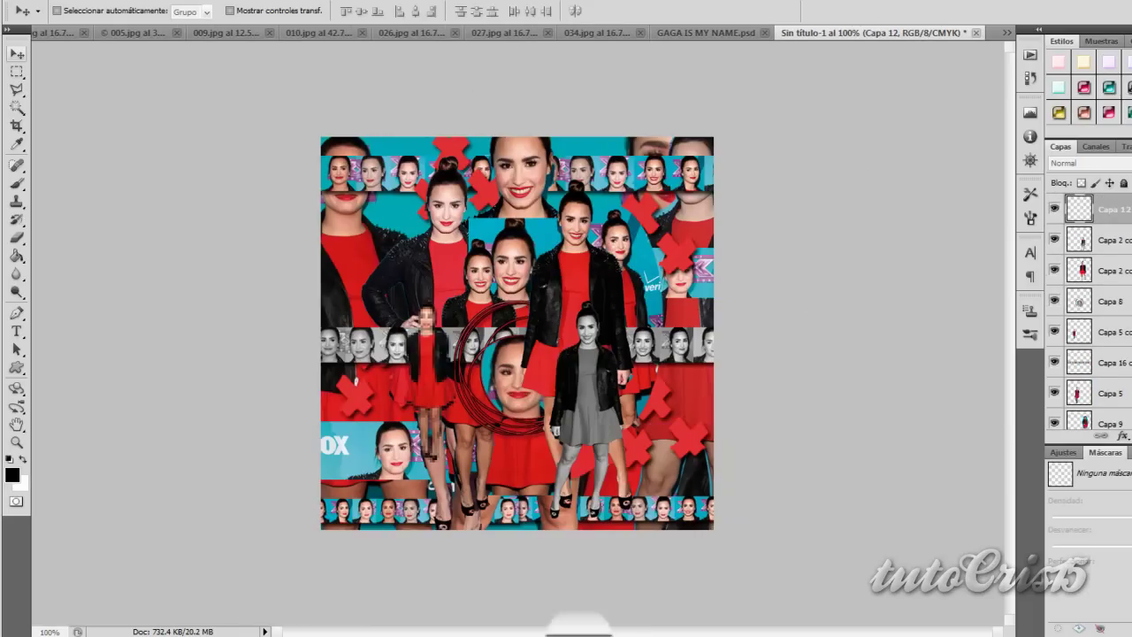
key(ctrl+v)
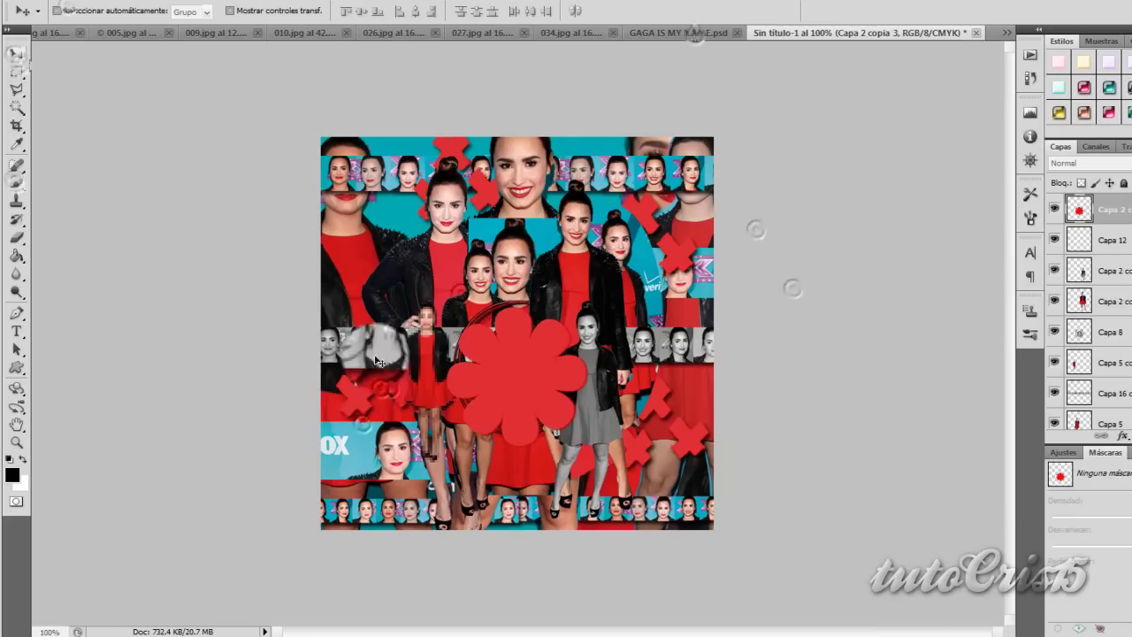
drag(512, 403, 557, 233)
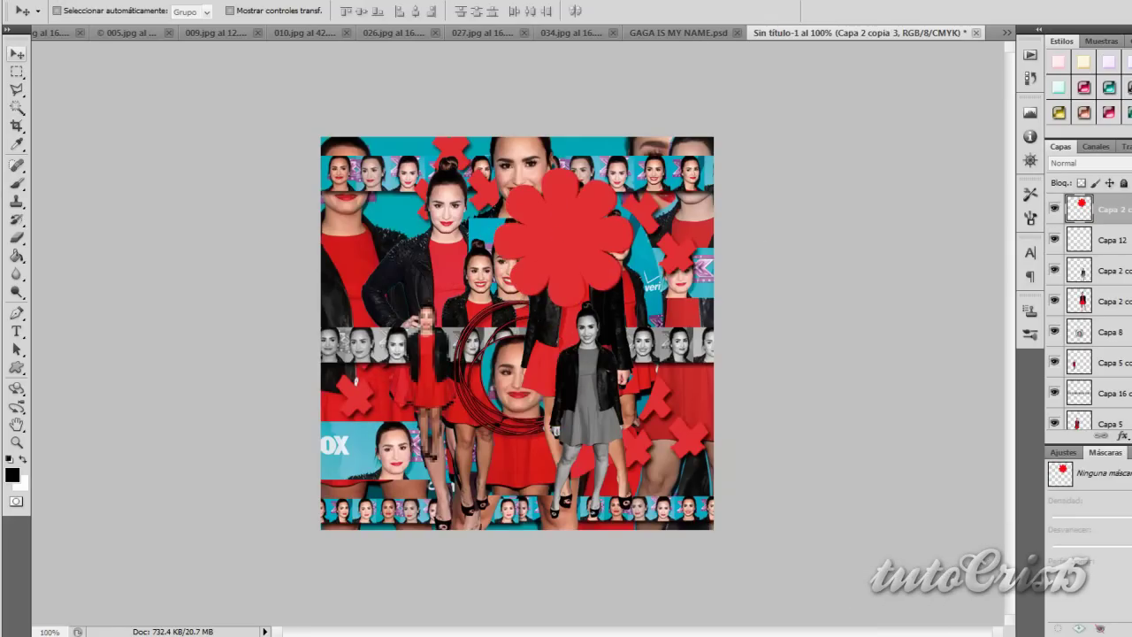
double_click(1096, 208)
click(761, 147)
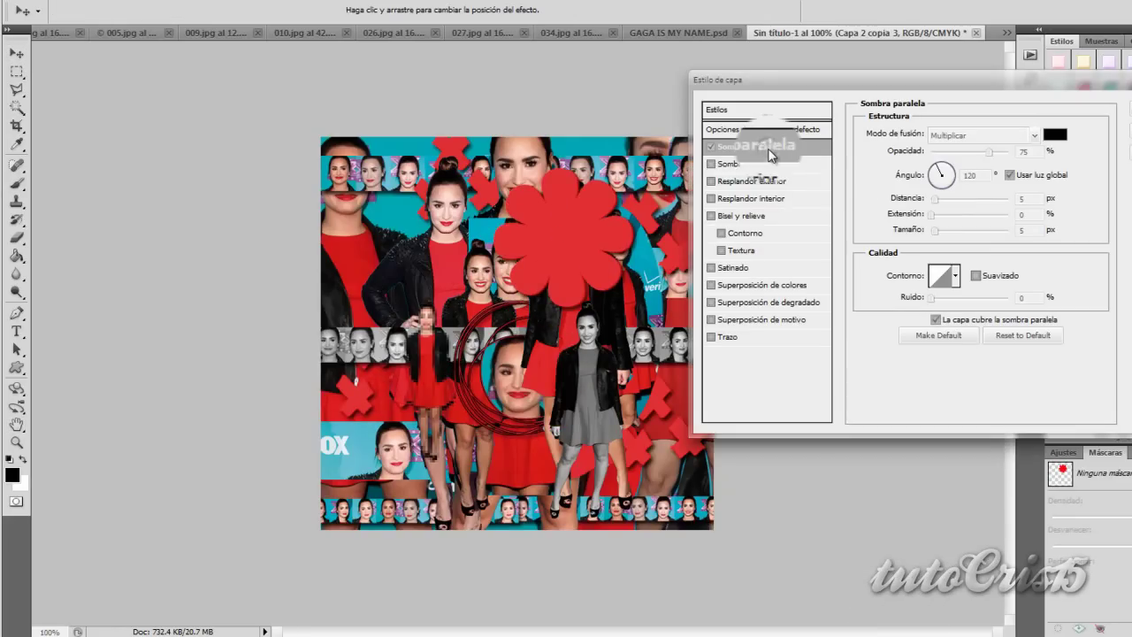
click(712, 147)
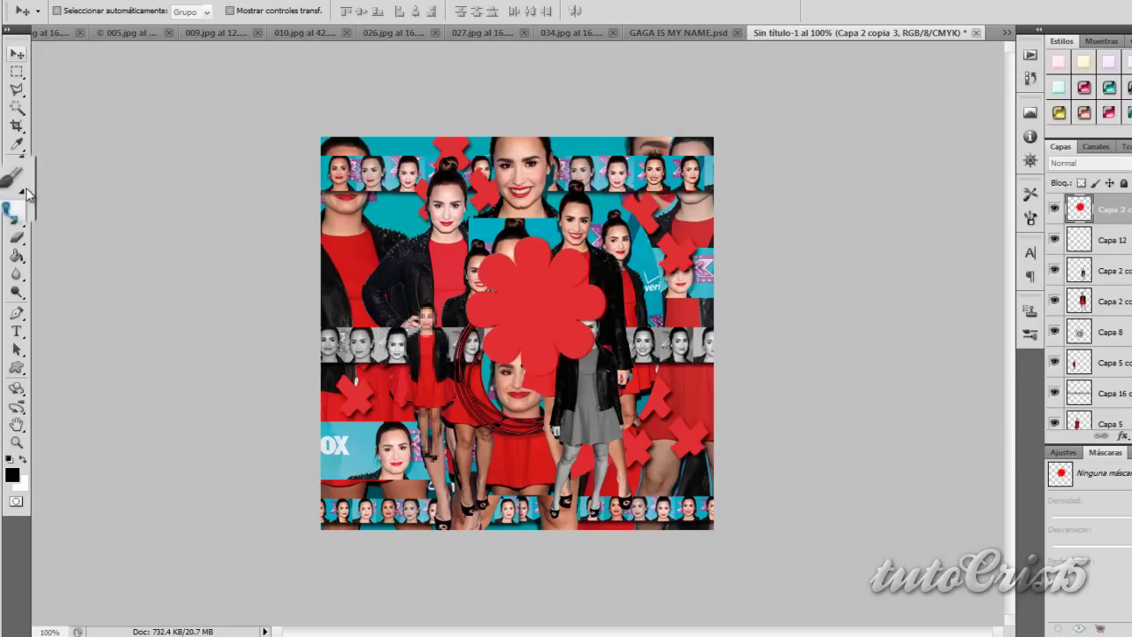
drag(36, 33, 823, 36)
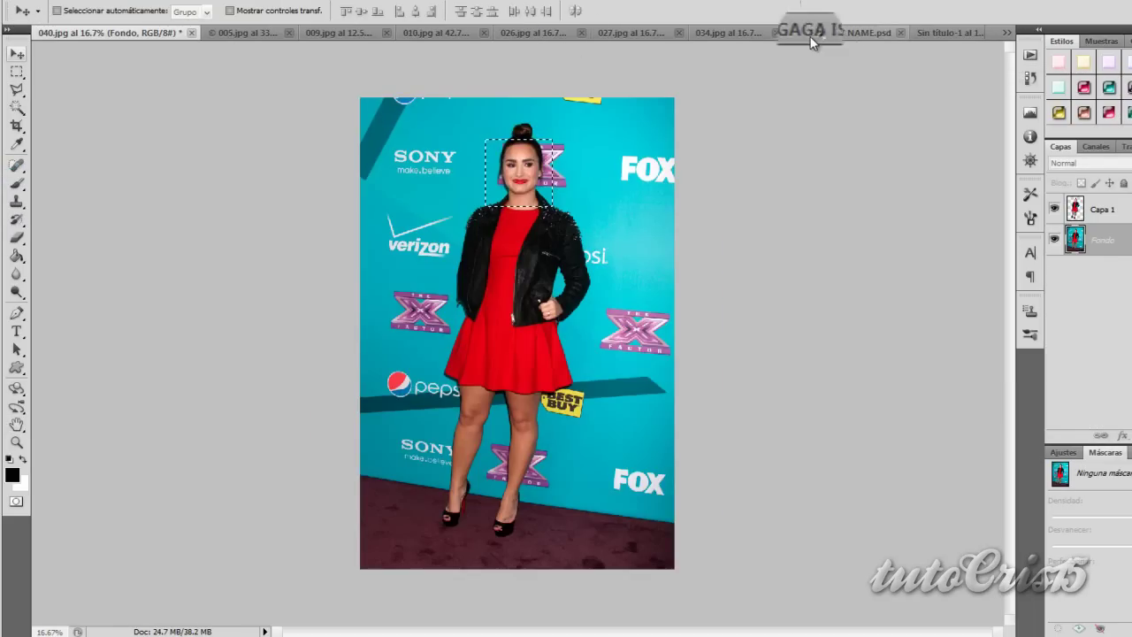
Bring the cropped face photo onto the collage and clip it into the flower shape
drag(823, 37, 548, 208)
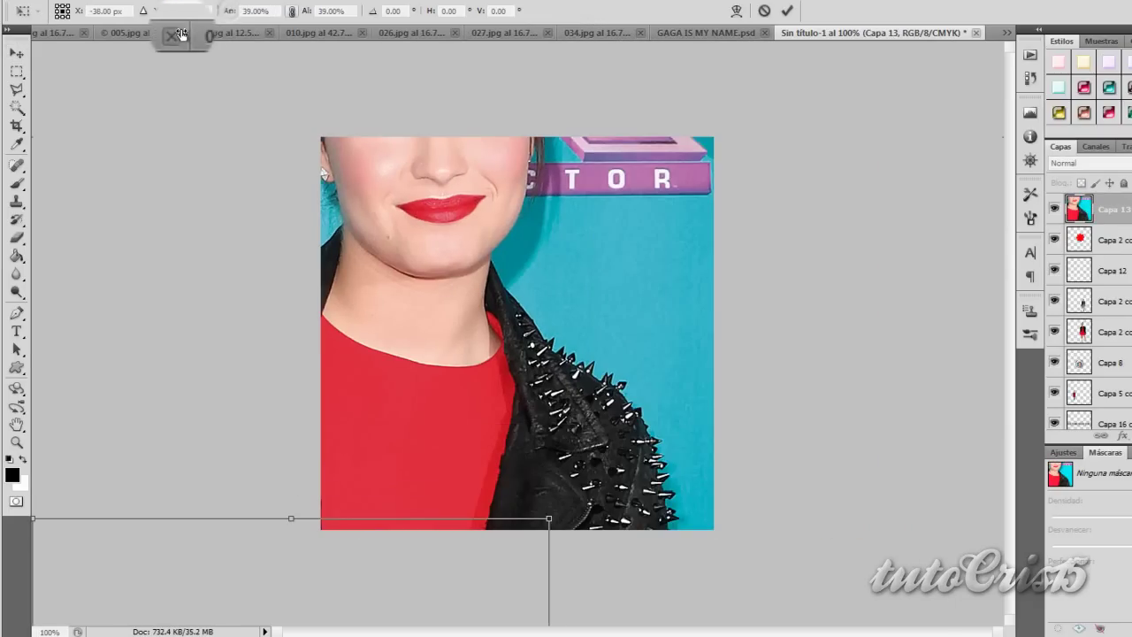
key(Return)
right_click(1078, 210)
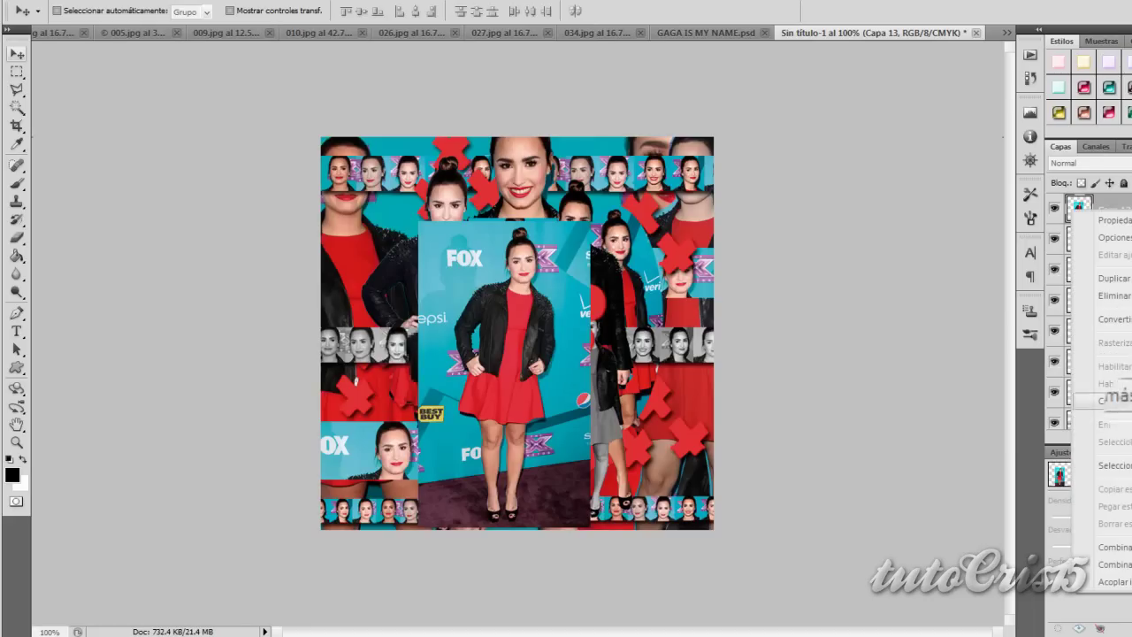
click(1115, 400)
drag(513, 301, 594, 332)
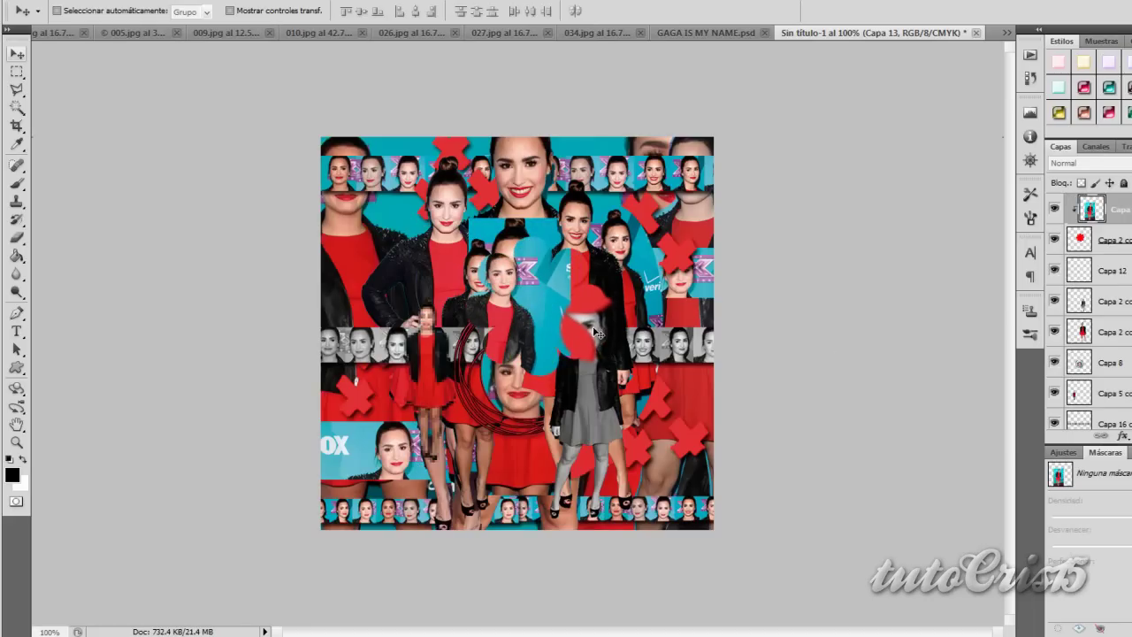
Duplicate the clipped photo, shrink it, move it up-right and flip it horizontally
key(ctrl+j)
key(ctrl+t)
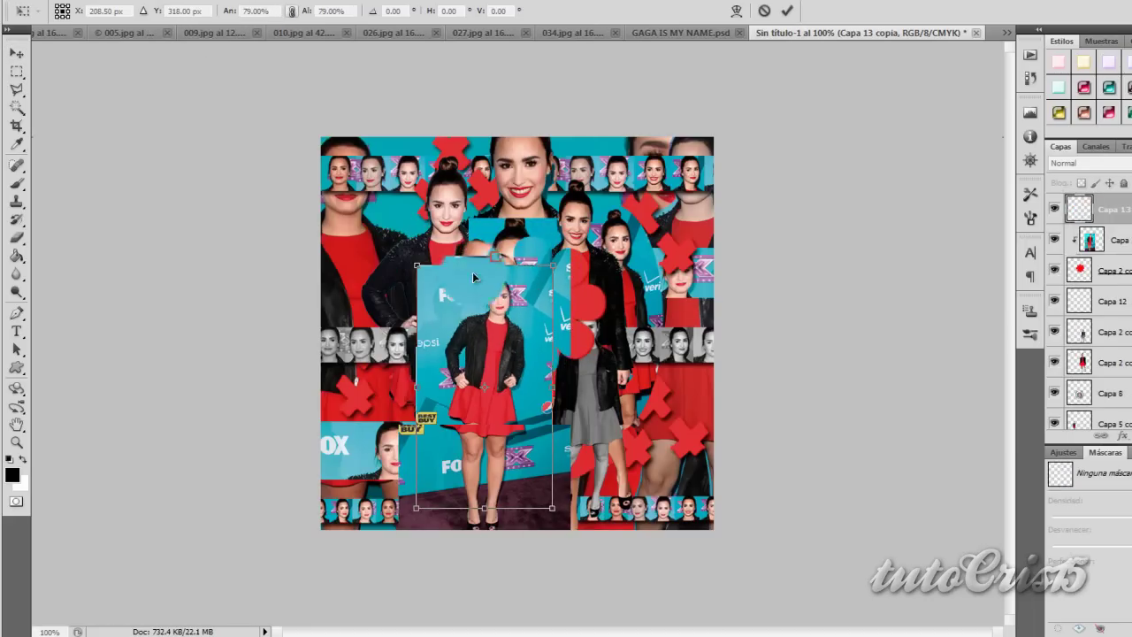
drag(551, 308, 637, 293)
key(Return)
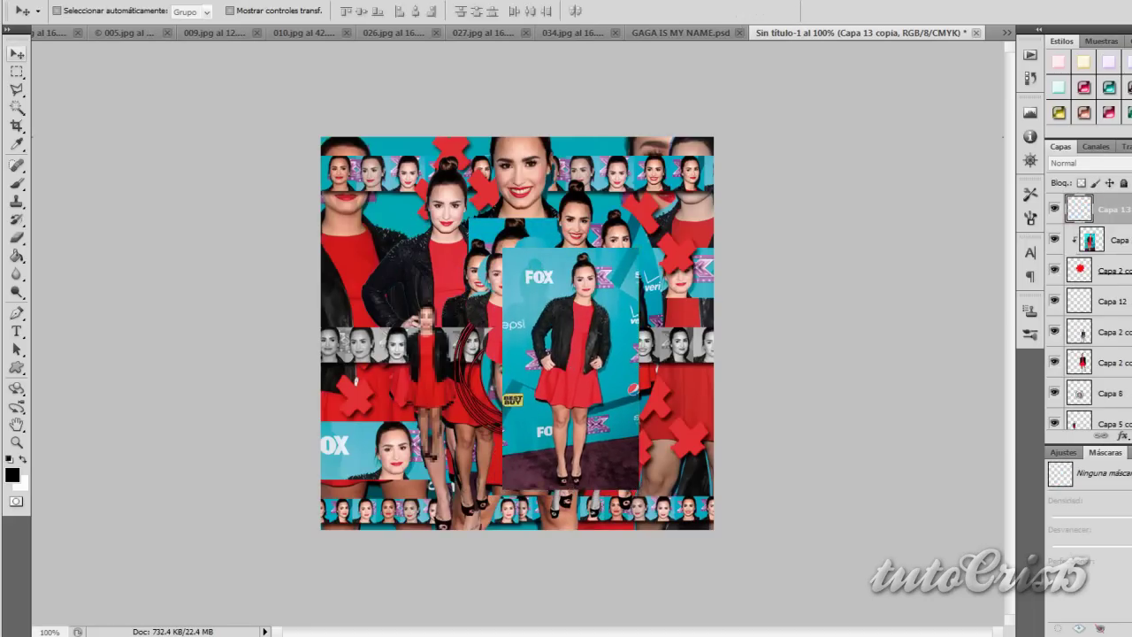
key(ctrl+t)
right_click(599, 339)
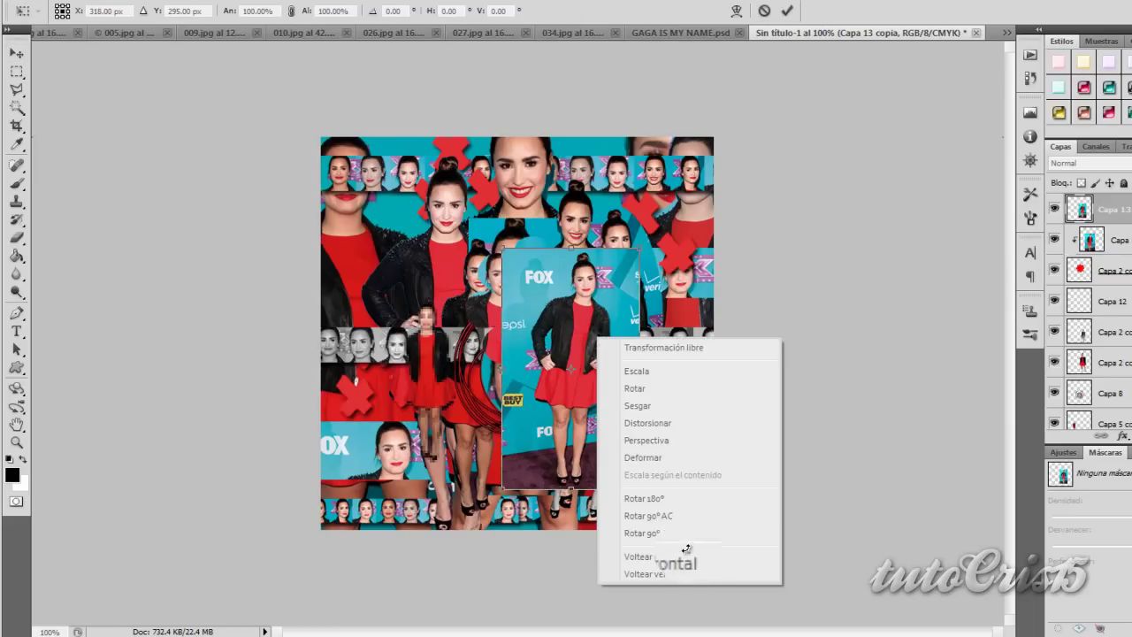
click(691, 558)
key(Return)
Clip the flipped copy to the flower, erase its extras, and merge the photo layers
right_click(1072, 201)
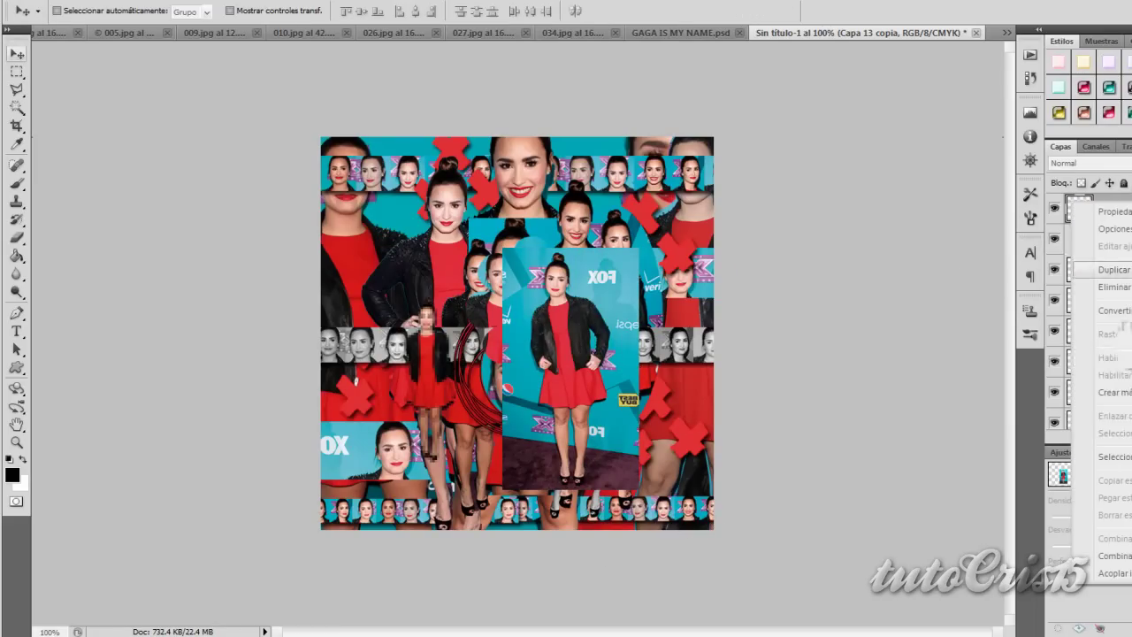
click(1116, 399)
click(16, 237)
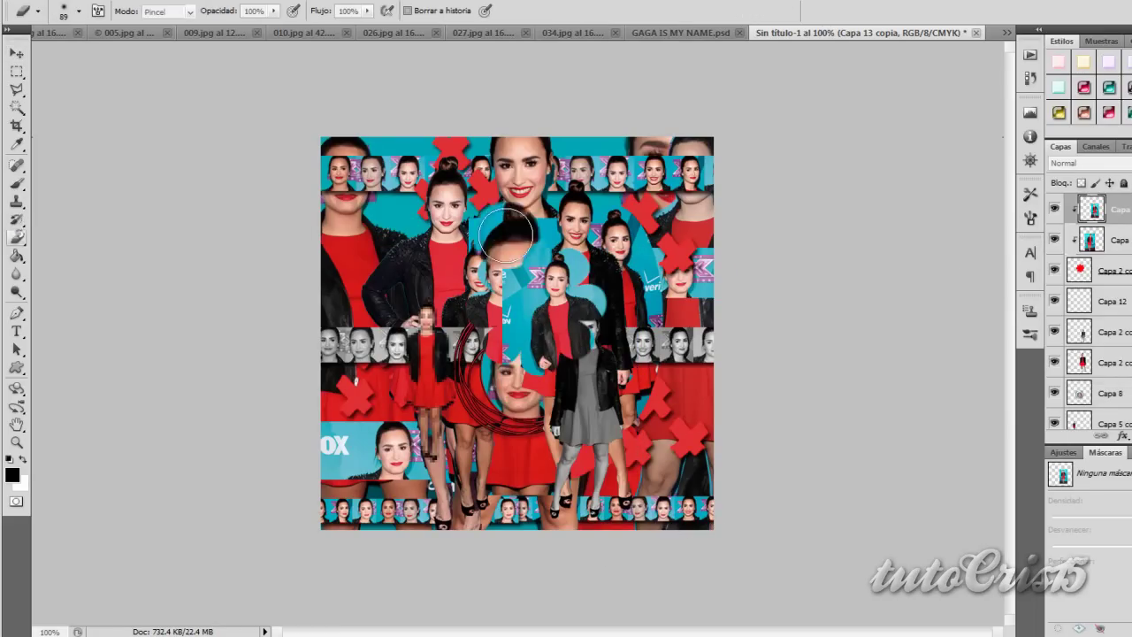
mouse_move(464, 258)
mouse_down()
mouse_move(485, 285)
mouse_move(492, 339)
mouse_up()
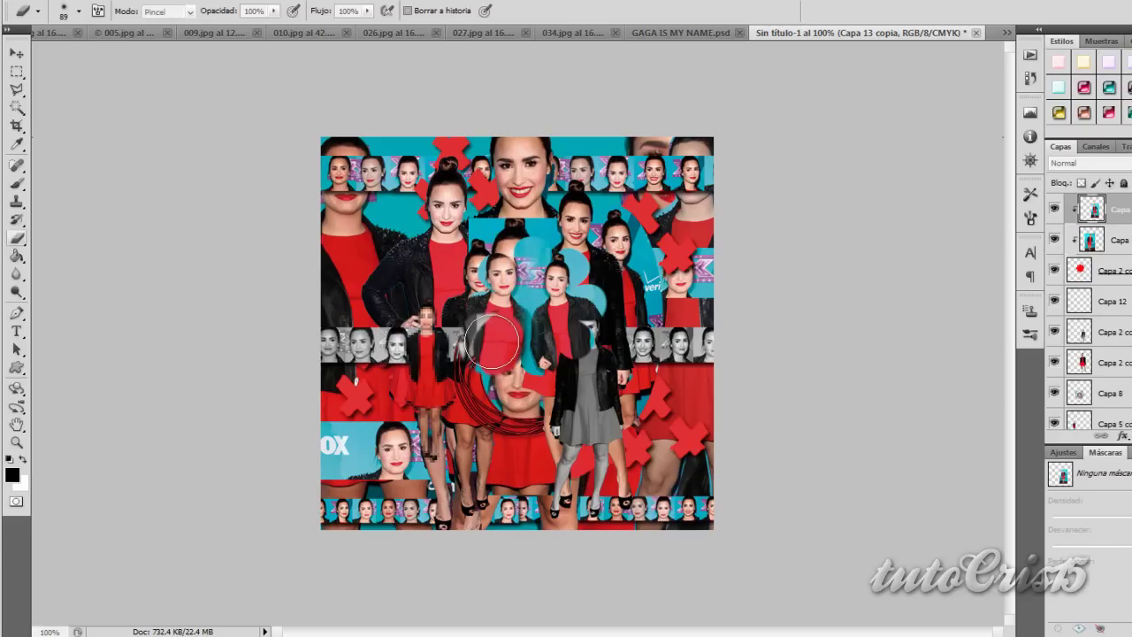
key(ctrl+e)
Duplicate the flower with a red Color Overlay and place it beneath the photo flower
key(ctrl+j)
double_click(1119, 209)
click(752, 285)
key(Return)
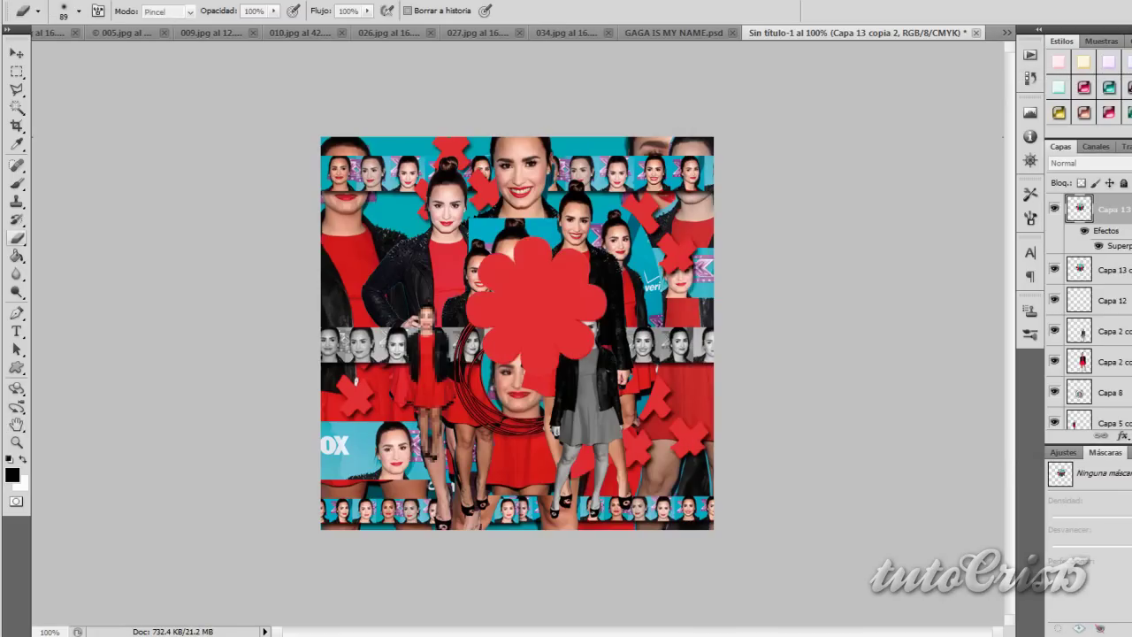
drag(1097, 209, 1097, 252)
Give the red flower a drop shadow and merge both flower layers
key(ctrl+t)
key(Return)
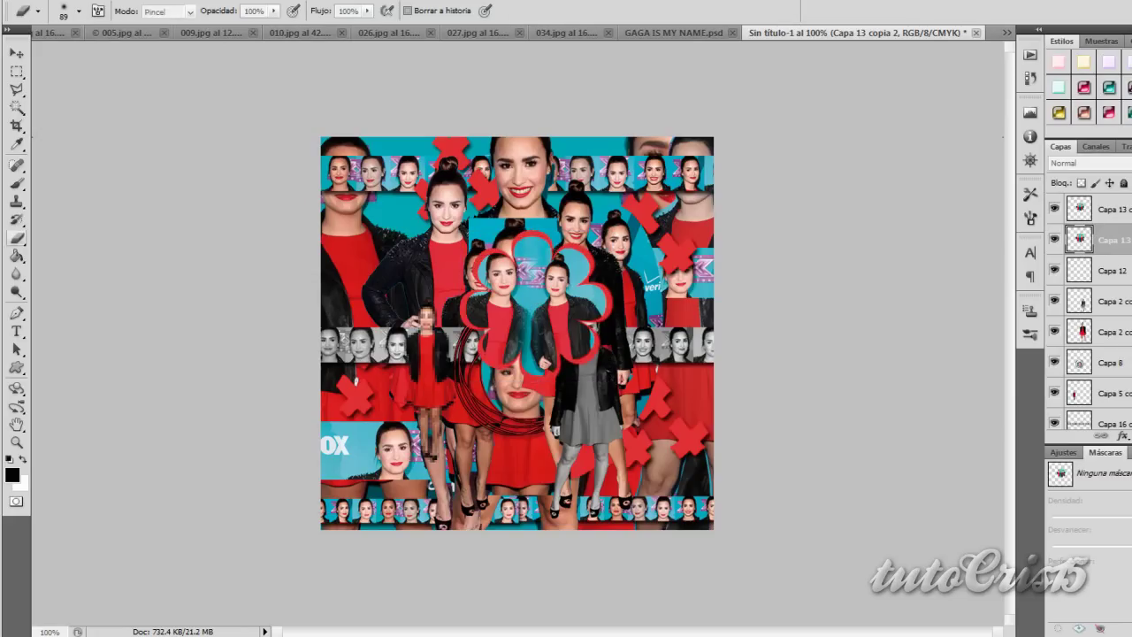
double_click(1080, 238)
click(786, 146)
key(Escape)
shift+click(1097, 209)
key(ctrl+e)
Move the merged flower cutout to the collage's upper-left edge, erasing unwanted parts
key(ctrl+t)
drag(531, 283, 389, 392)
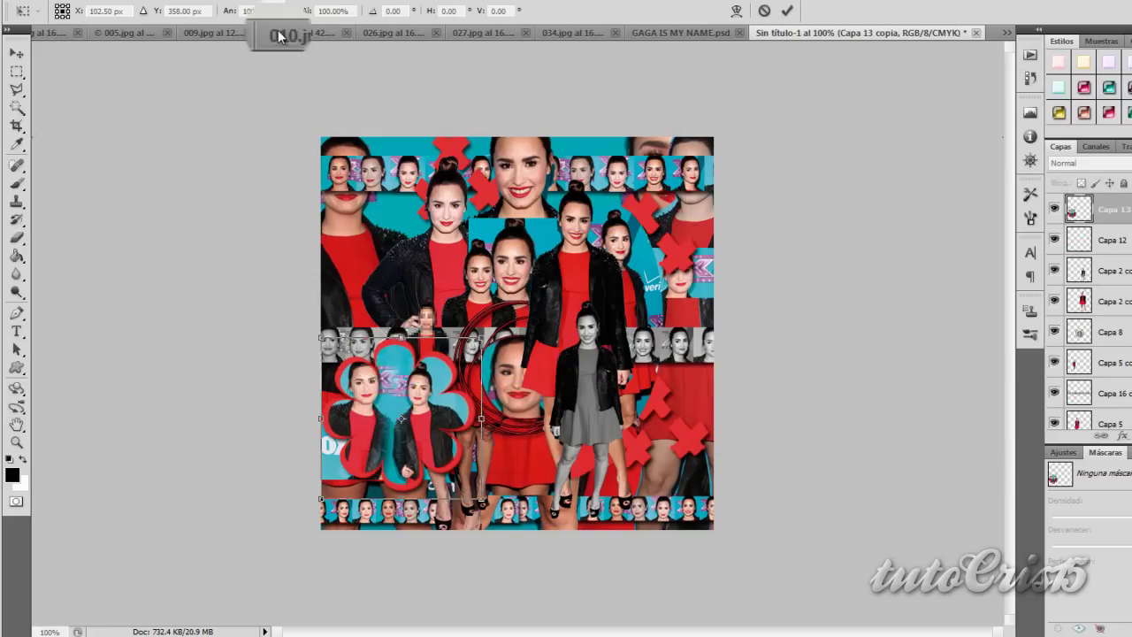
key(Return)
key(e)
mouse_move(354, 398)
mouse_down()
mouse_move(389, 425)
mouse_move(387, 345)
mouse_up()
key(v)
drag(393, 411, 358, 278)
mouse_move(1081, 210)
mouse_down()
mouse_move(693, 314)
mouse_move(690, 344)
mouse_move(751, 291)
mouse_up()
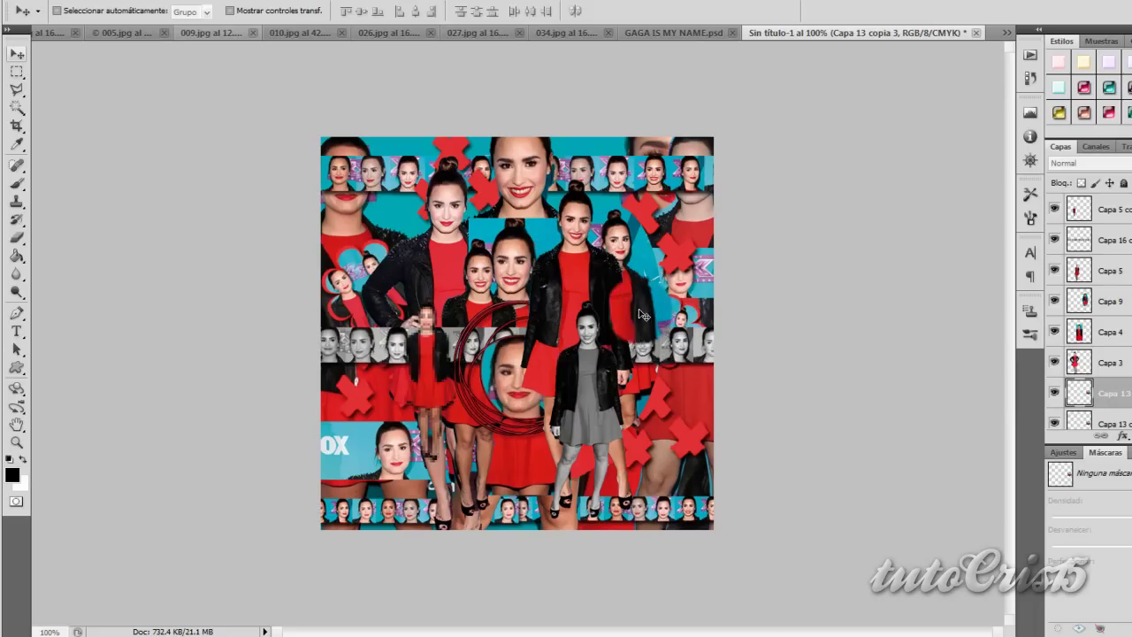
Drag layers from GAGA IS MY NAME.psd into the collage, including the Capa 13 copia 3 eye close-up
click(673, 33)
scroll(1124, 327, down, 3)
mouse_move(1119, 324)
mouse_down()
mouse_move(1053, 341)
mouse_move(1131, 363)
mouse_move(994, 300)
mouse_up()
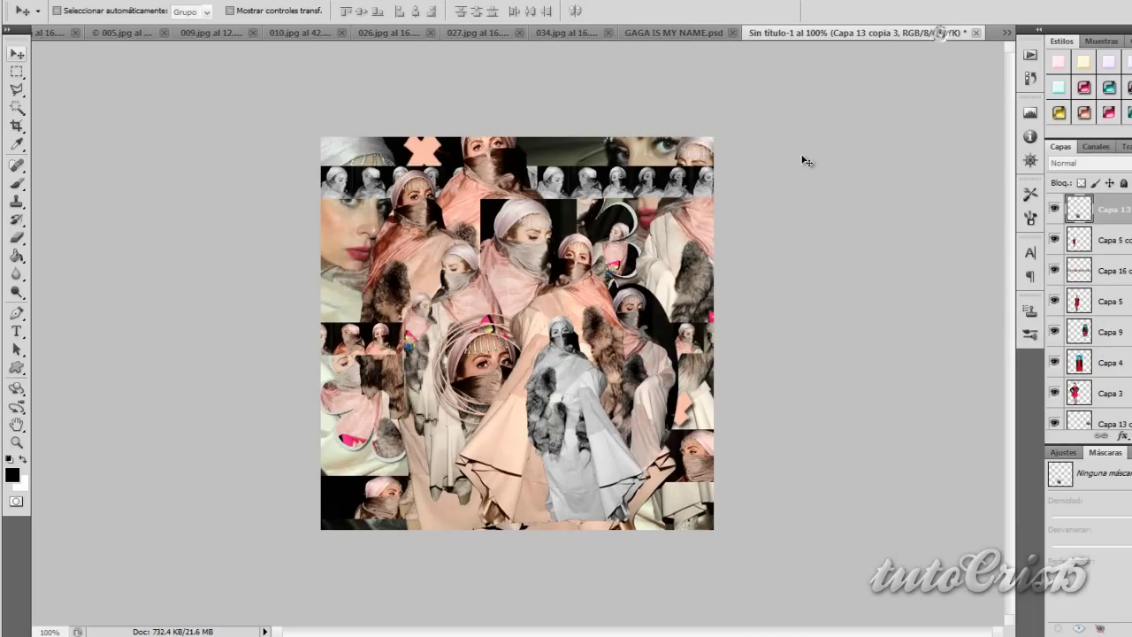
drag(808, 133, 799, 226)
drag(743, 55, 998, 235)
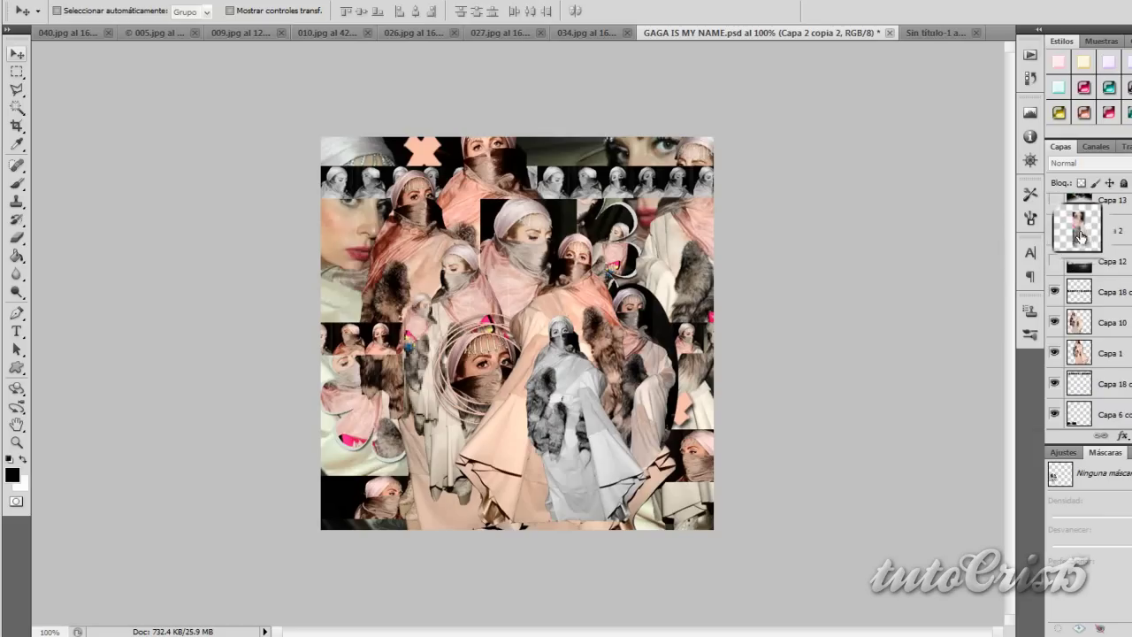
drag(1030, 256, 1052, 354)
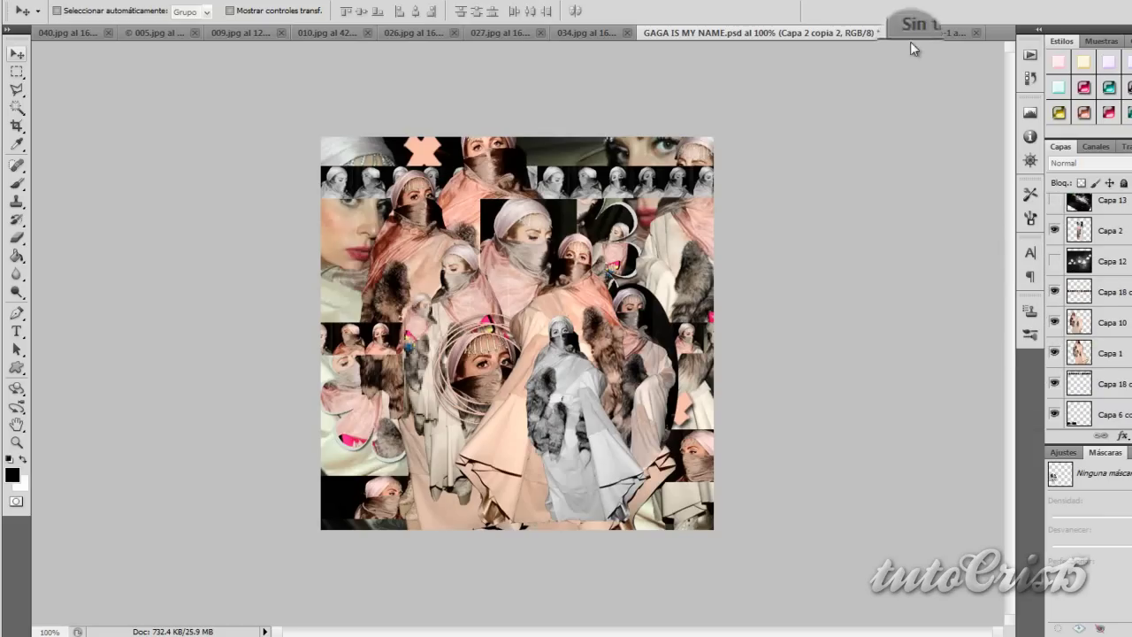
drag(911, 48, 1066, 208)
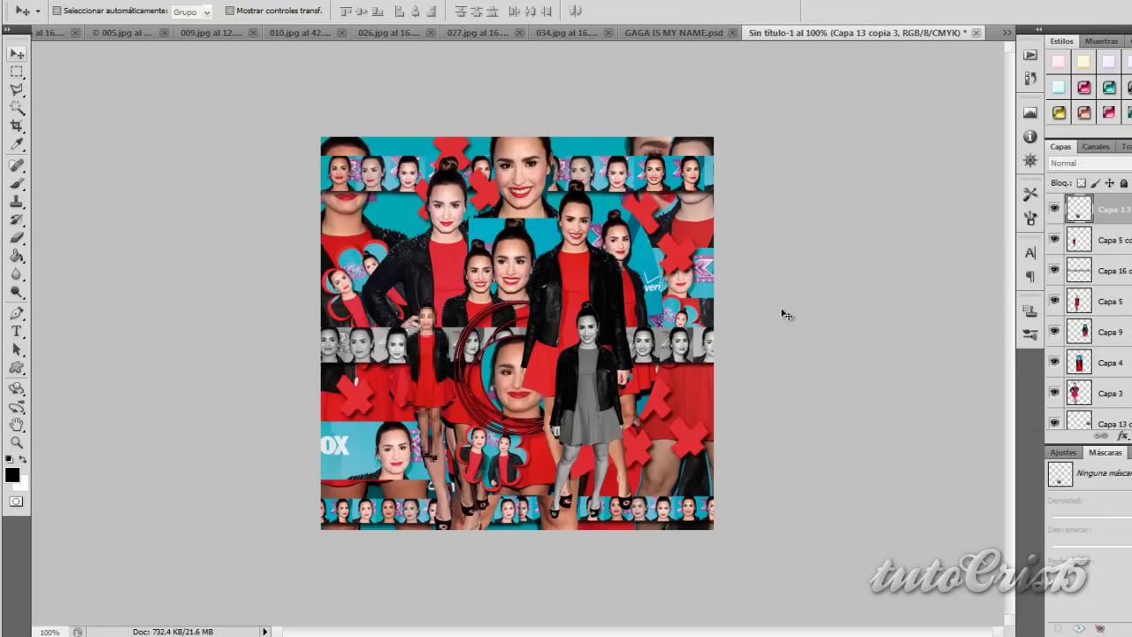
click(684, 34)
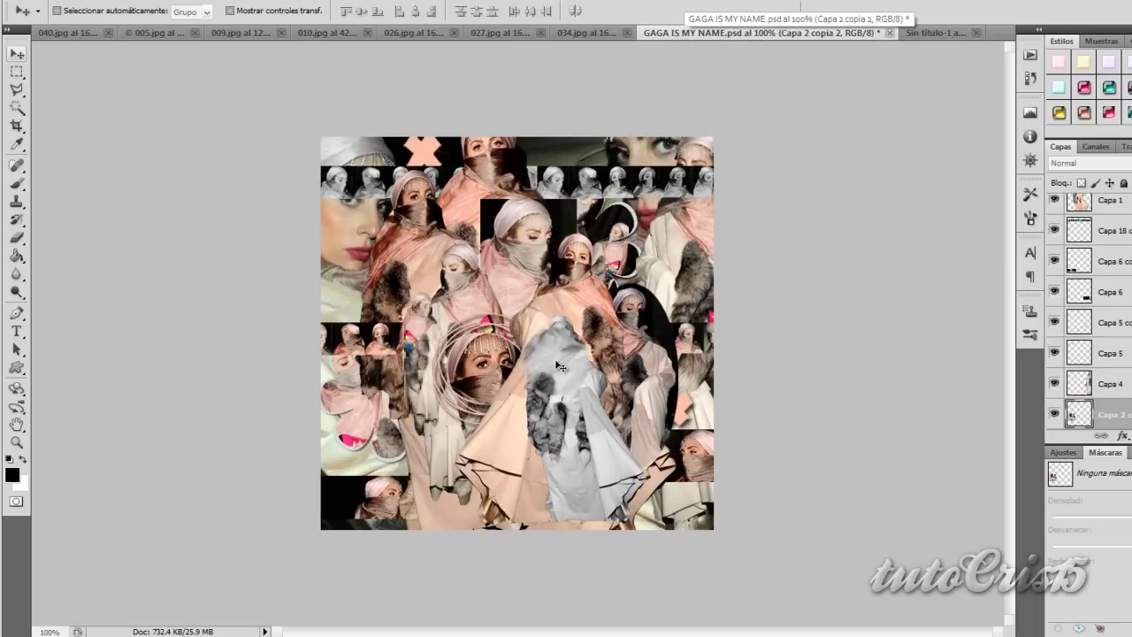
mouse_move(963, 31)
mouse_down()
mouse_move(529, 254)
mouse_move(409, 423)
mouse_move(509, 251)
mouse_up()
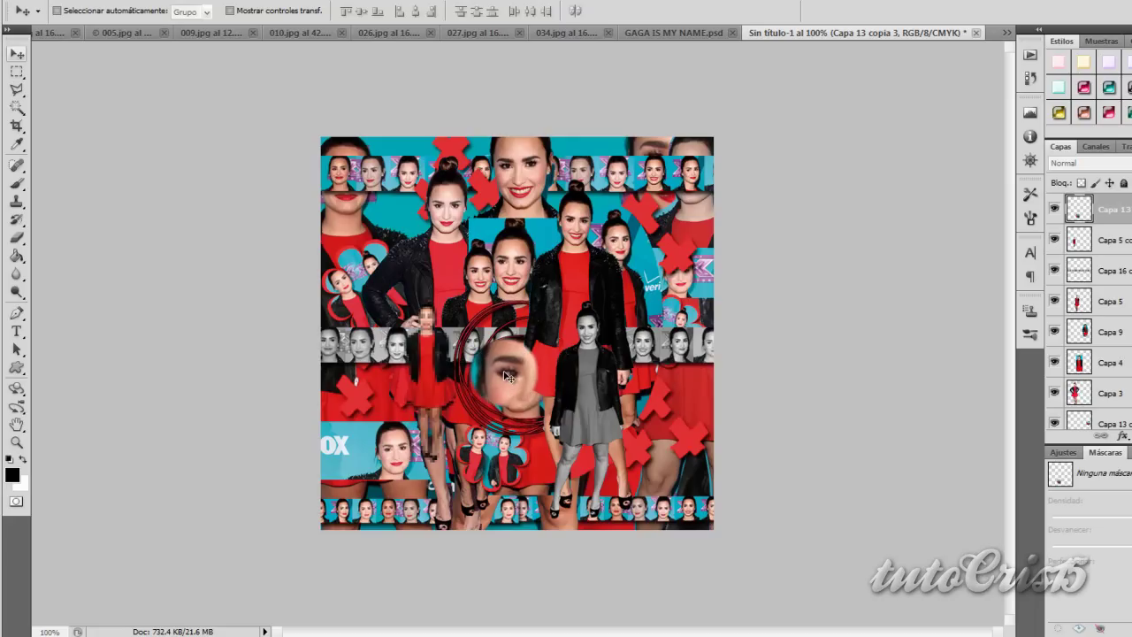
Shrink the Capa 4 figure to about 84%, then bring up the Sin título-2 textures document
key(ctrl+e)
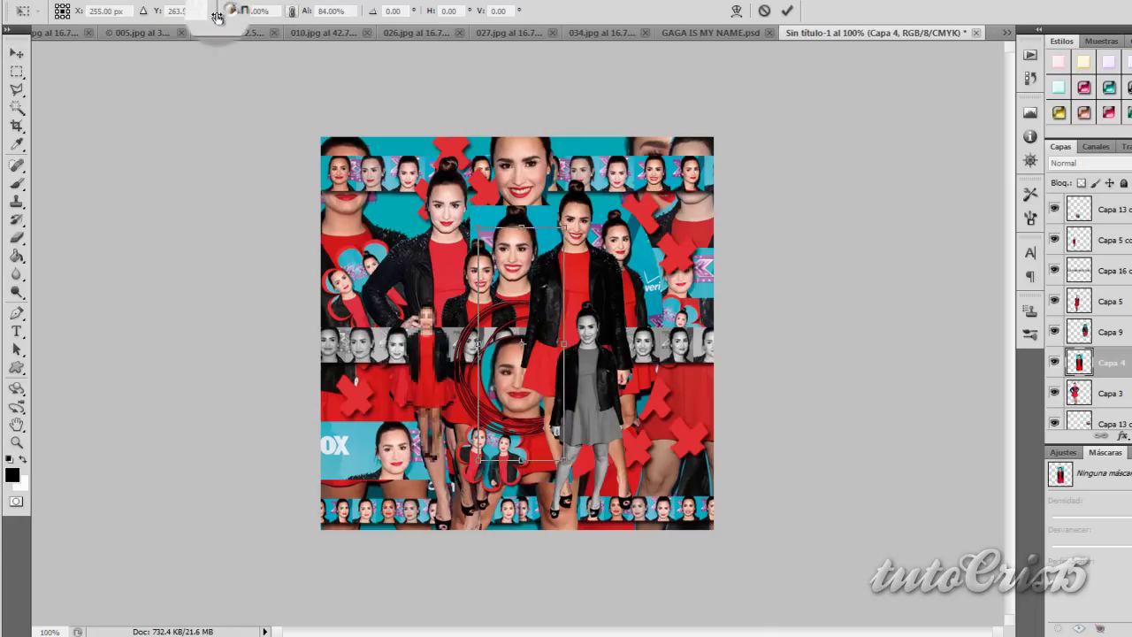
mouse_move(531, 398)
mouse_down()
mouse_move(633, 403)
mouse_move(523, 424)
mouse_up()
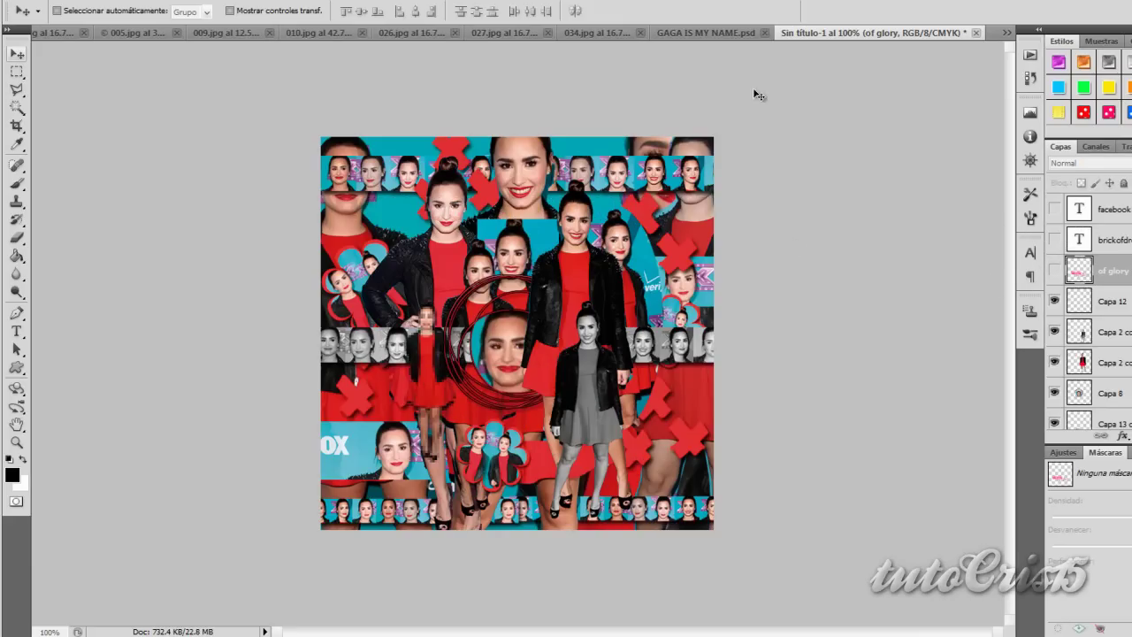
click(706, 33)
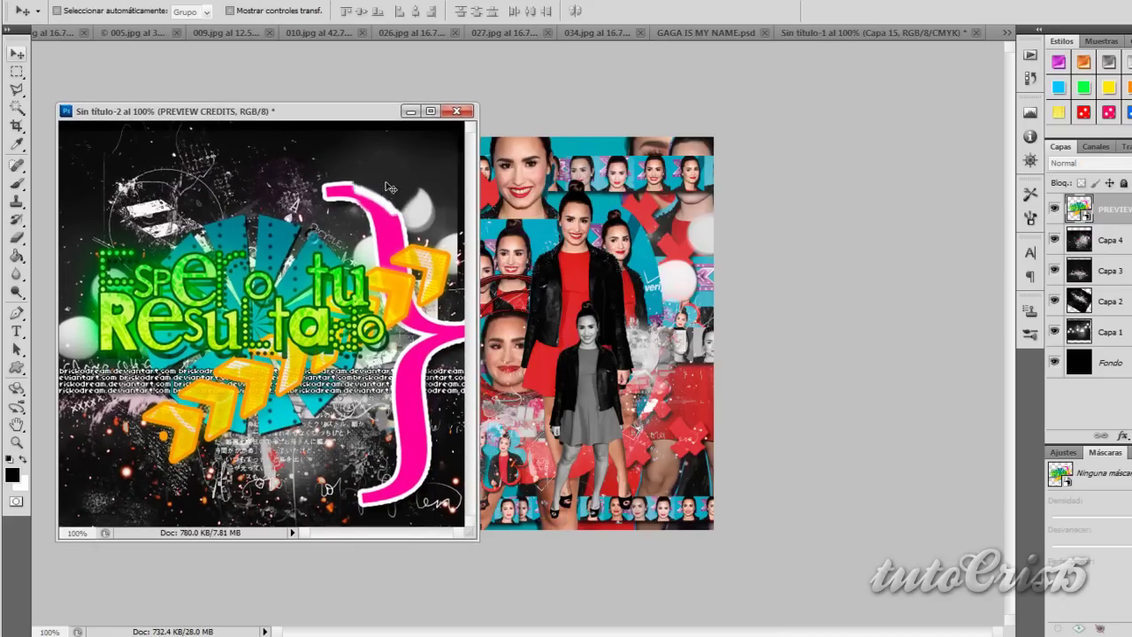
Close Sin título-2 and reorder the Capa 1, 14, 16 and 8 layers in the stack
click(1110, 332)
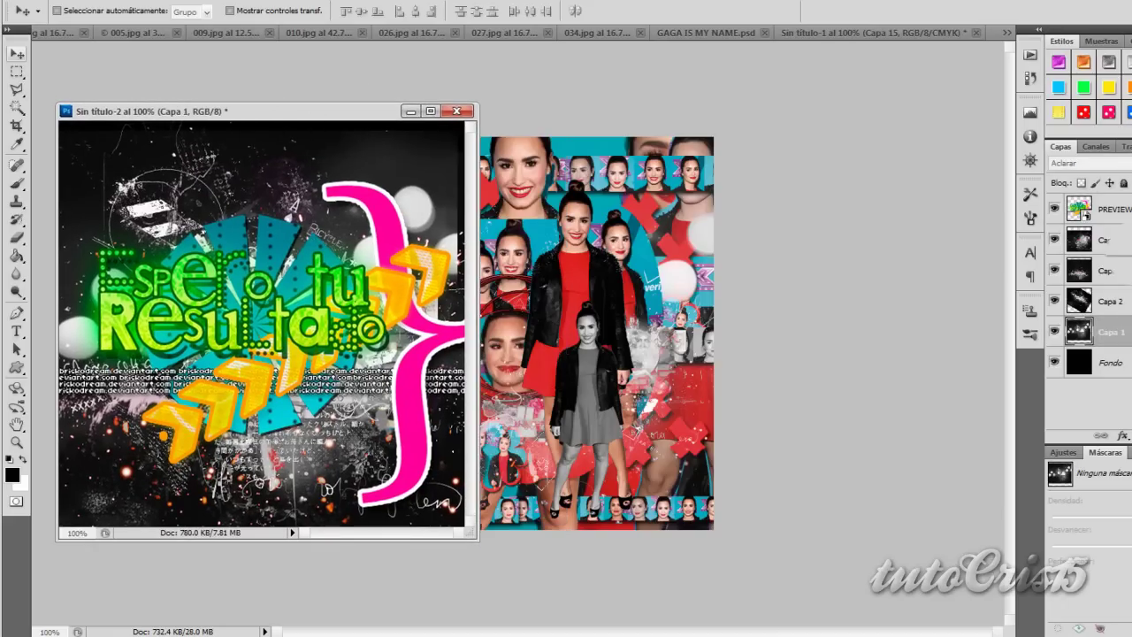
click(462, 121)
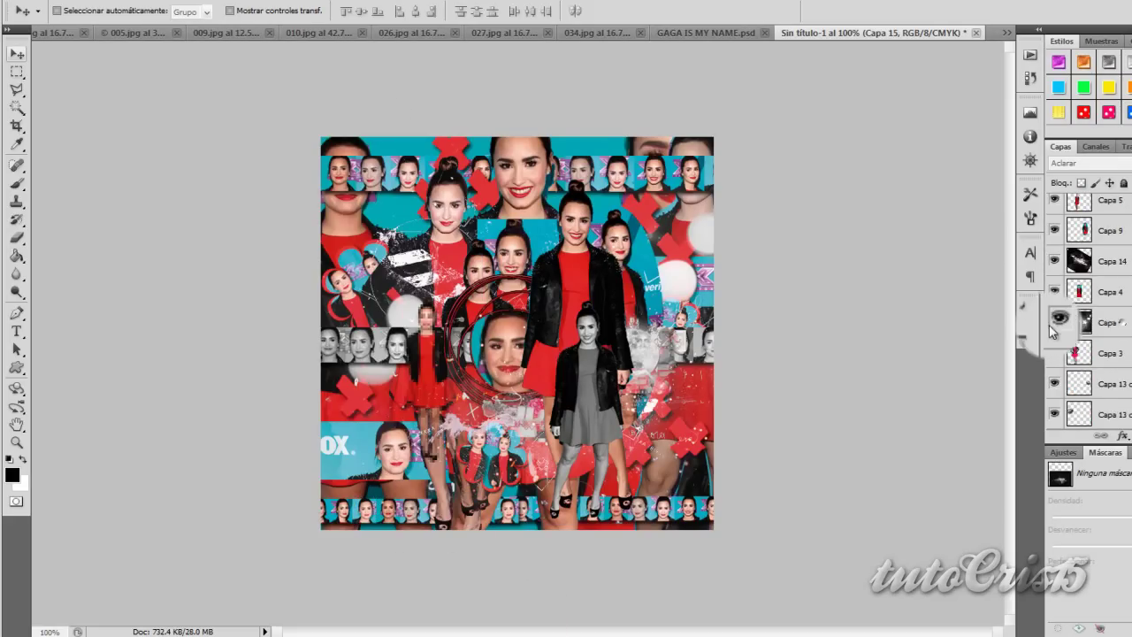
mouse_move(1119, 319)
mouse_down()
mouse_move(1068, 320)
mouse_move(1058, 270)
mouse_move(1084, 281)
mouse_move(1078, 307)
mouse_up()
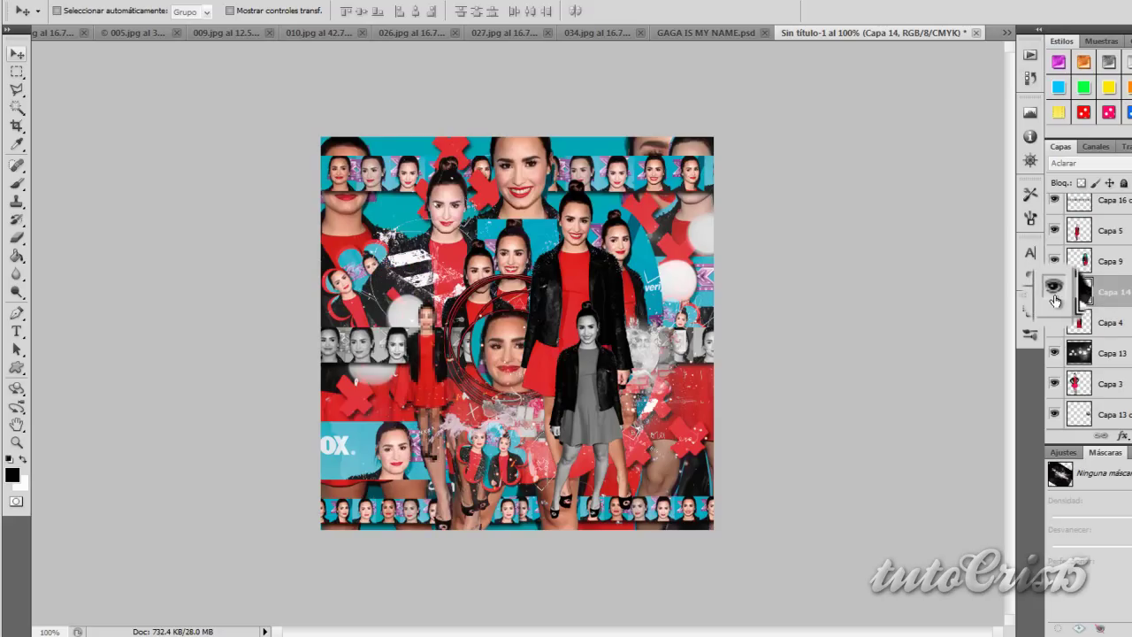
mouse_move(1054, 301)
mouse_down()
mouse_move(1054, 351)
mouse_move(1077, 354)
mouse_up()
drag(478, 425, 655, 403)
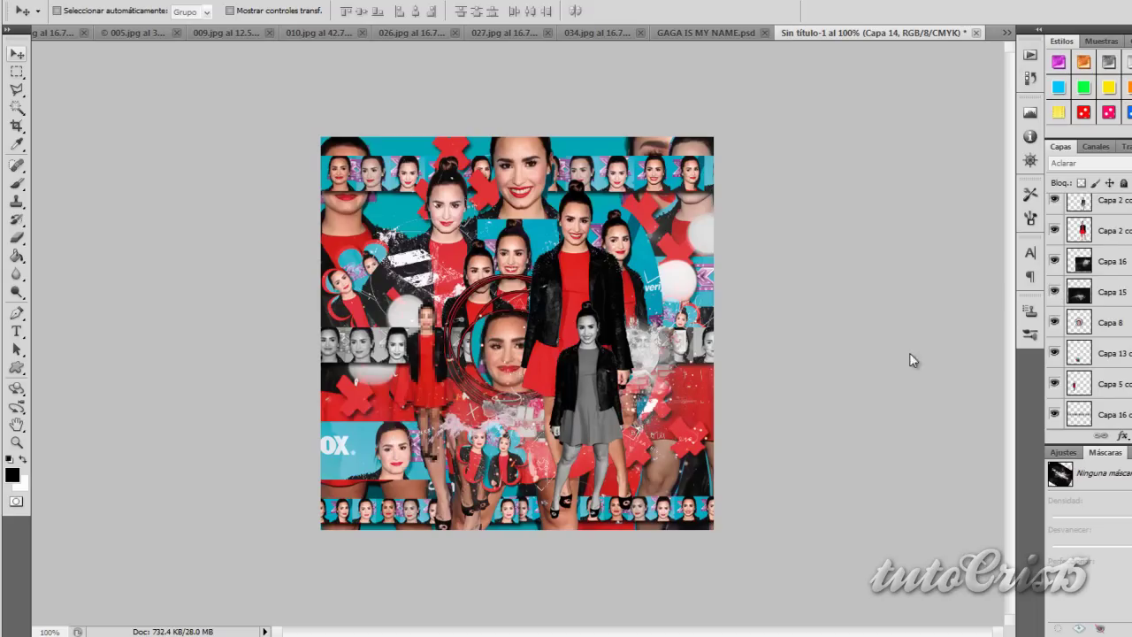
mouse_move(1079, 260)
mouse_down()
mouse_move(1055, 262)
mouse_move(1079, 262)
mouse_up()
mouse_move(650, 354)
mouse_down()
mouse_move(604, 245)
mouse_move(812, 450)
mouse_up()
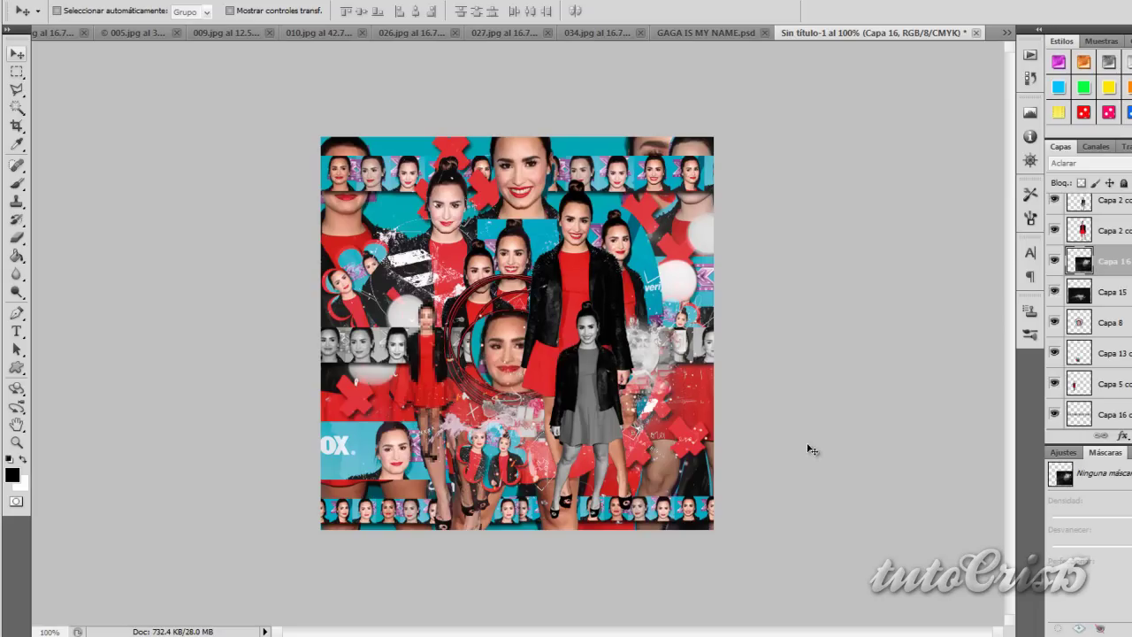
scroll(1097, 354, up, 1)
drag(1097, 353, 1117, 361)
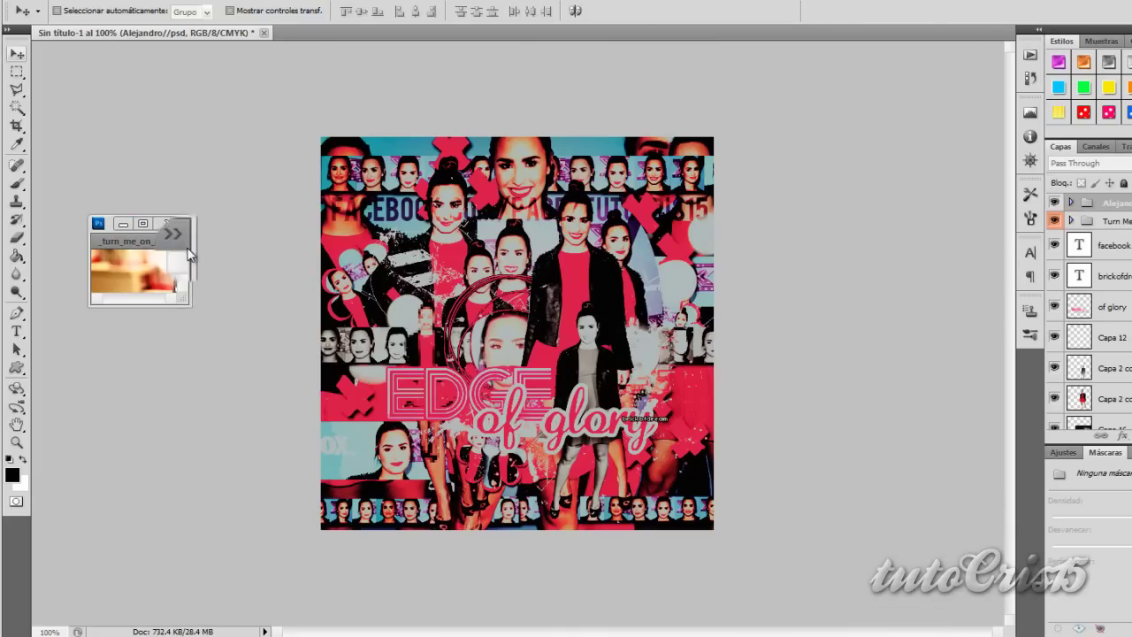
Preview the floating coloring PSD, switch to the zap PSD, minimize it, and flatten the collage
drag(189, 303, 444, 489)
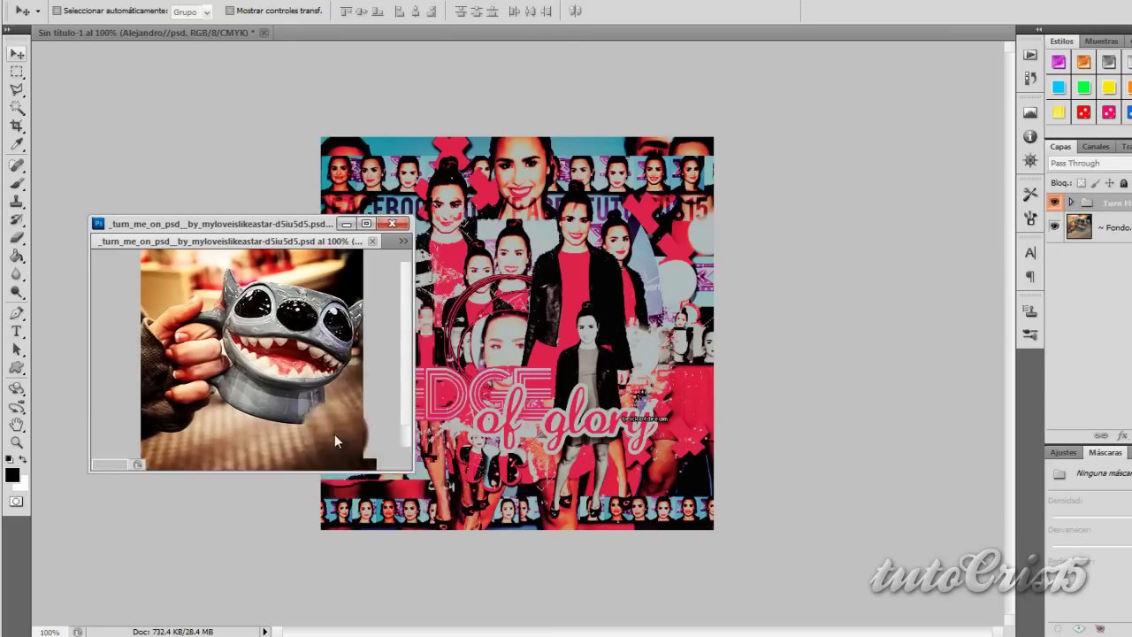
drag(445, 492, 221, 356)
click(212, 240)
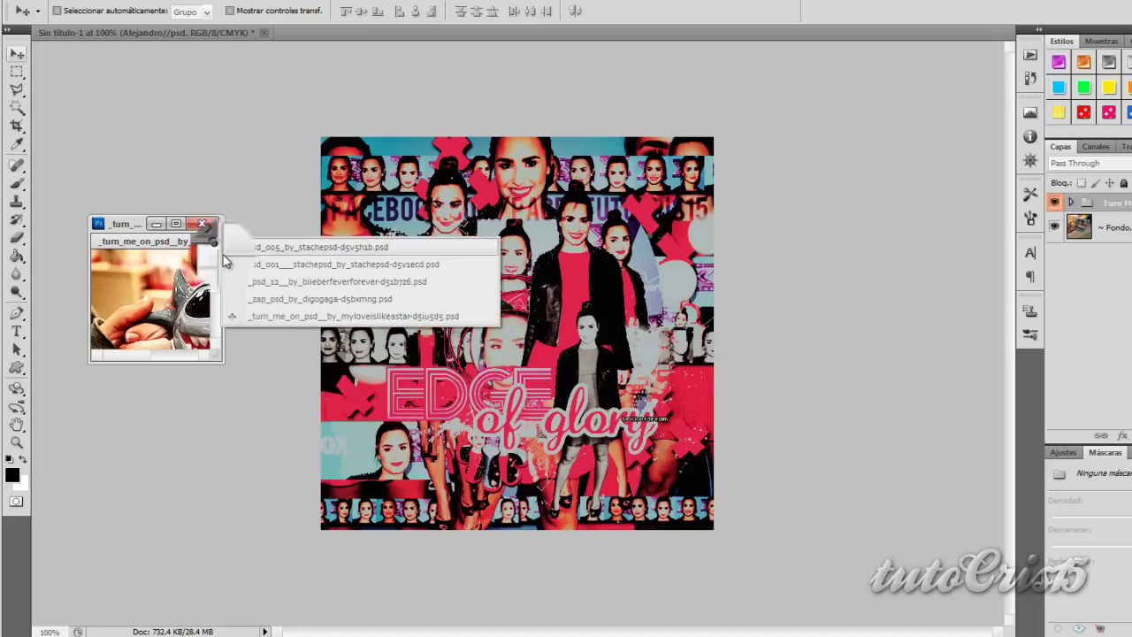
click(277, 305)
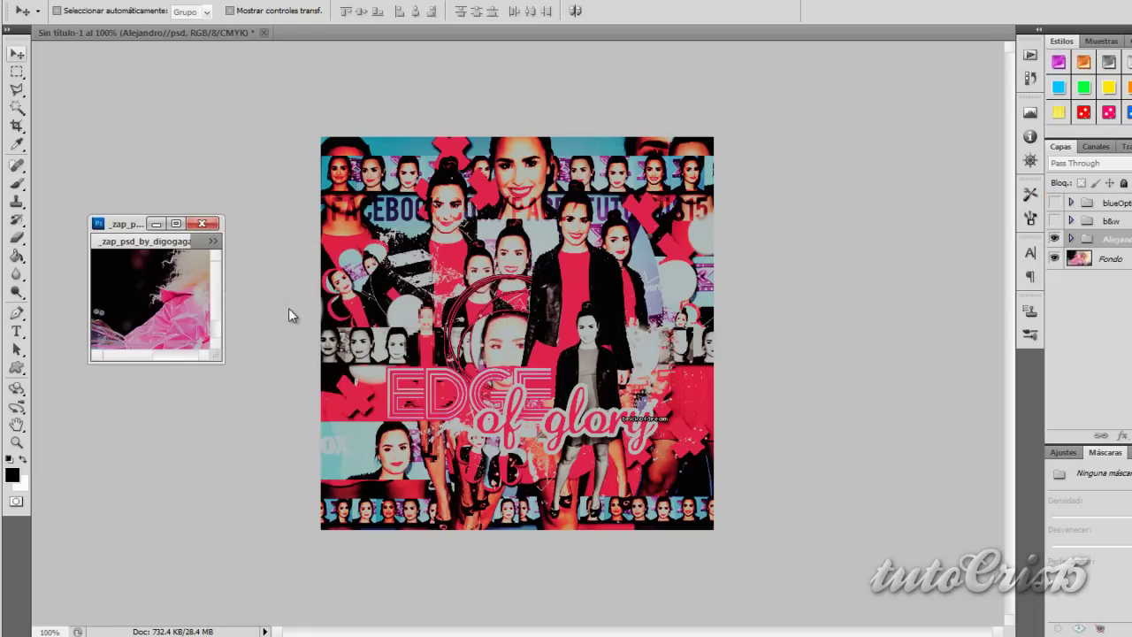
click(156, 223)
key(ctrl+shift+e)
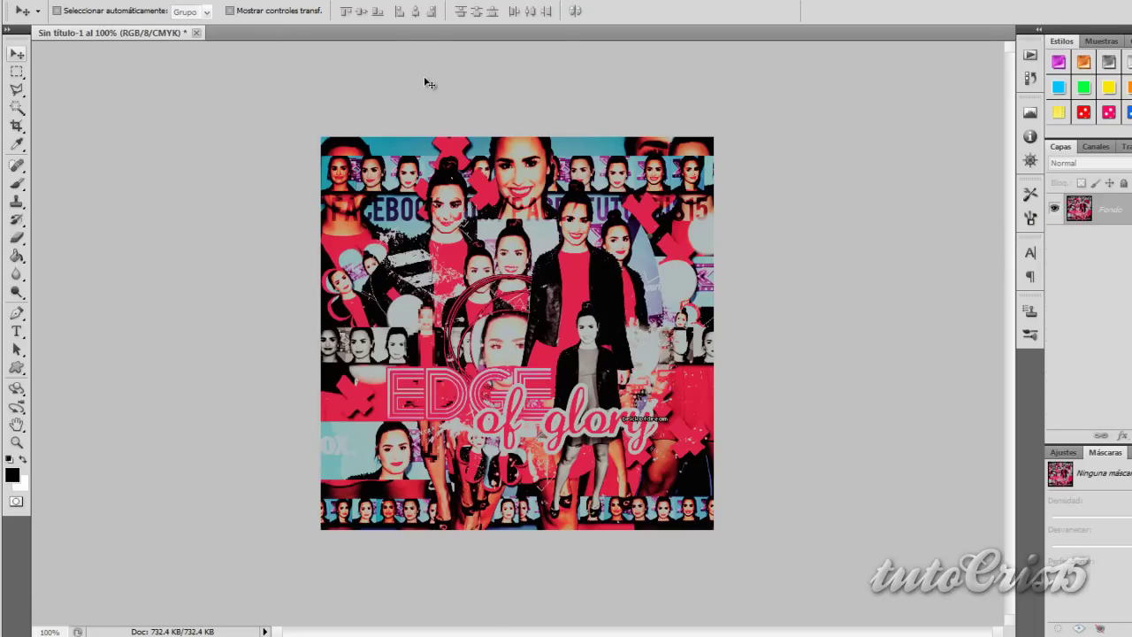
Sharpen the flattened collage twice with Filtro > Enfocar > Enfocar
click(262, 1)
mouse_move(291, 165)
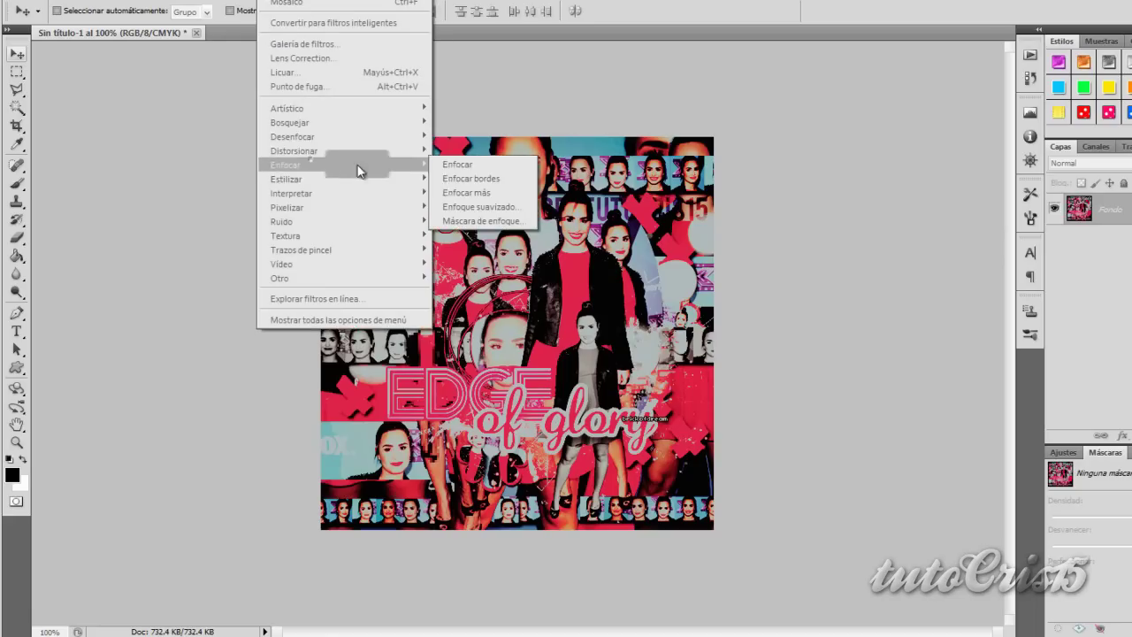
click(448, 180)
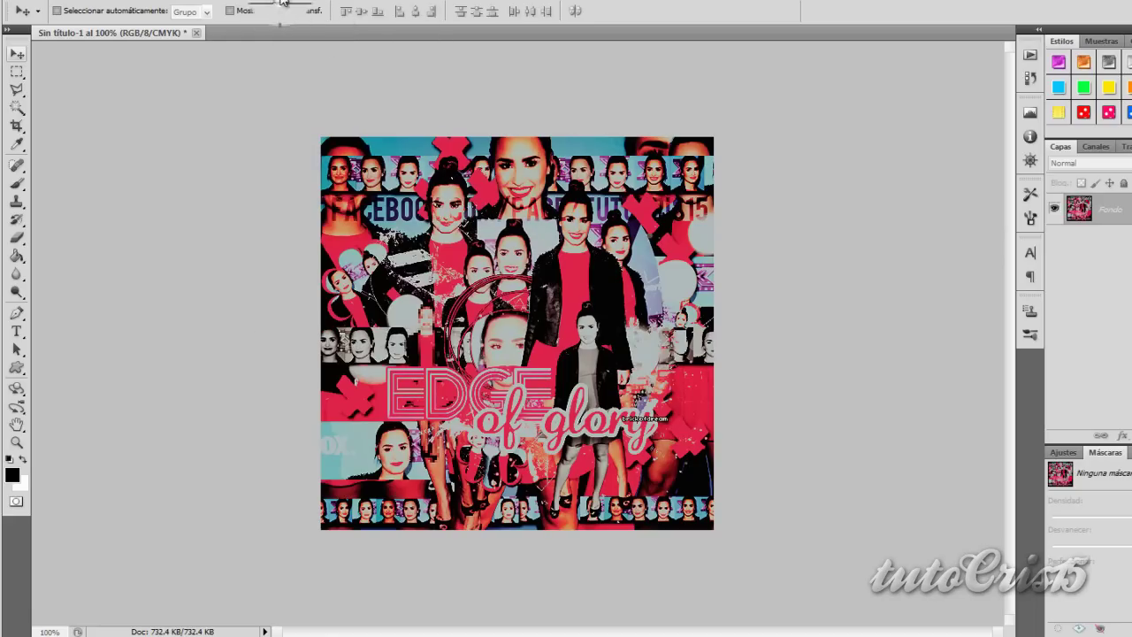
click(282, 2)
click(449, 168)
Apply Desenfoque suavizado with radius 3.0, Umbral 27 and Calidad Baja
click(272, 2)
mouse_move(293, 151)
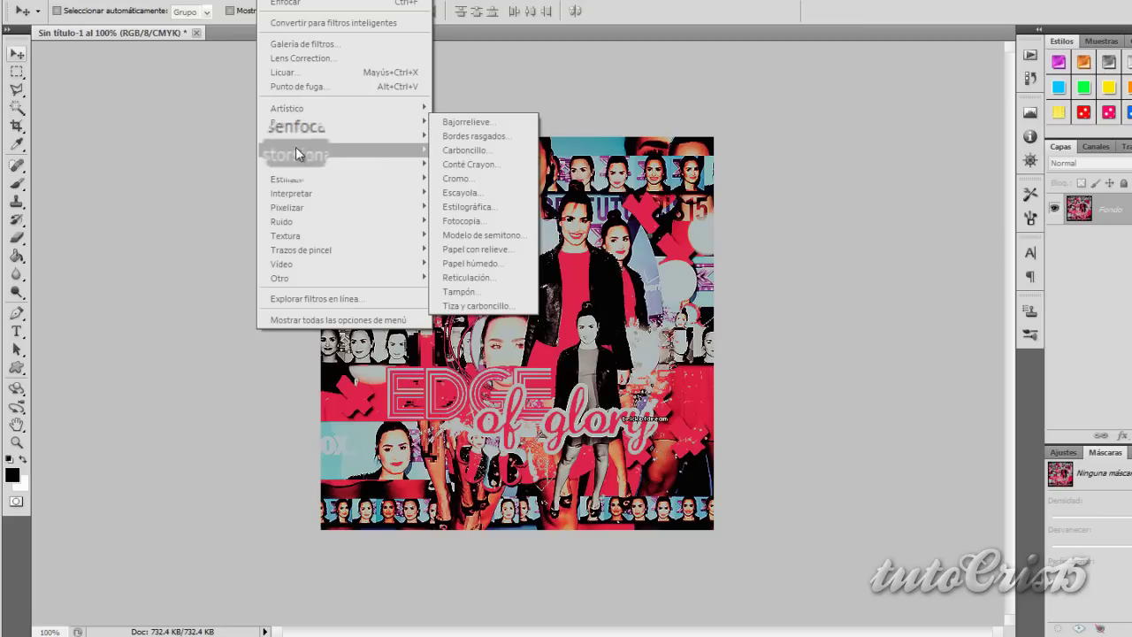
click(522, 263)
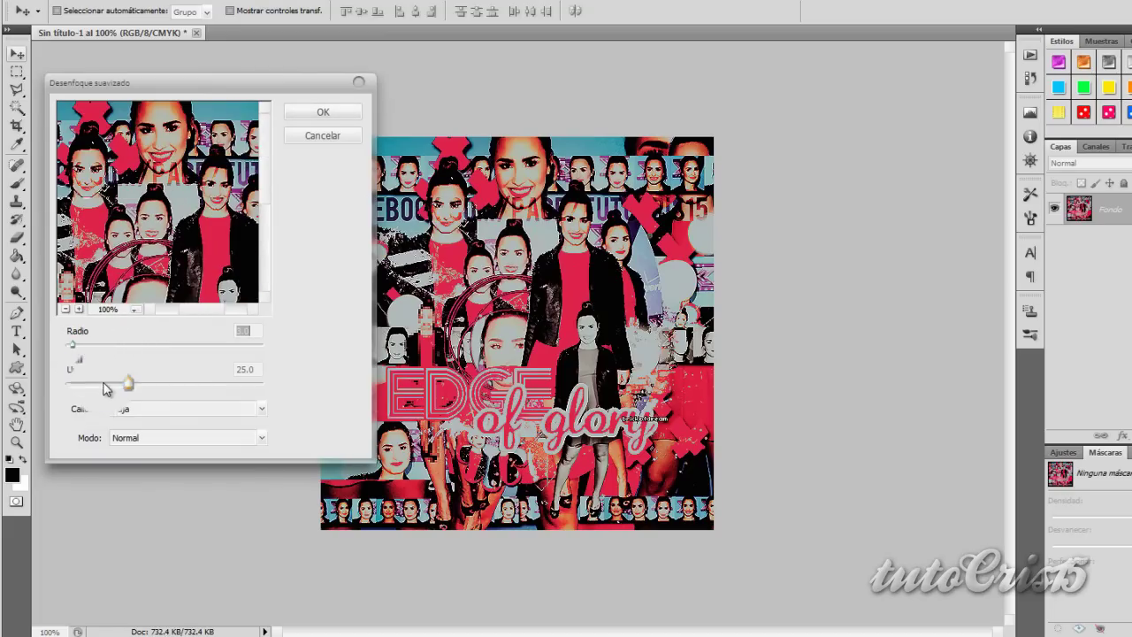
drag(73, 348, 80, 348)
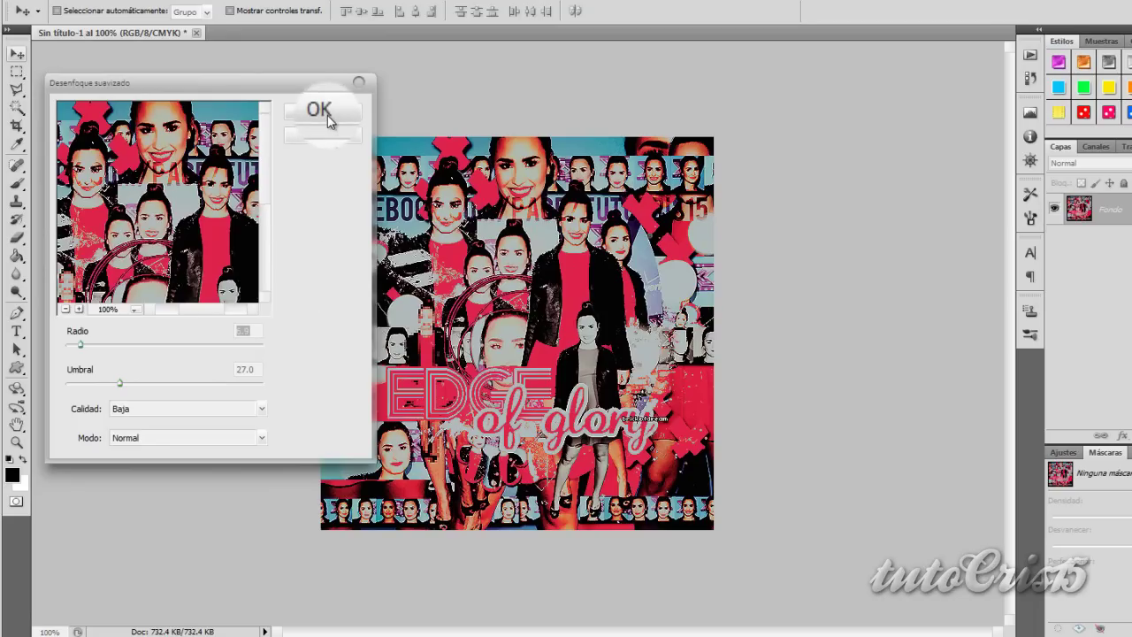
click(320, 114)
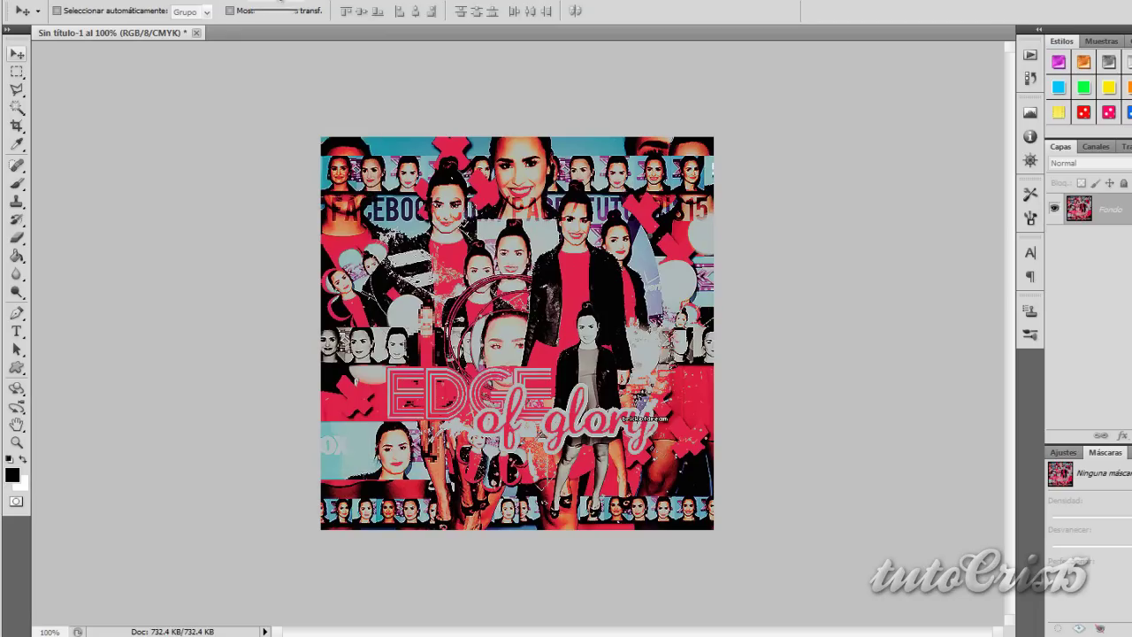
click(309, 58)
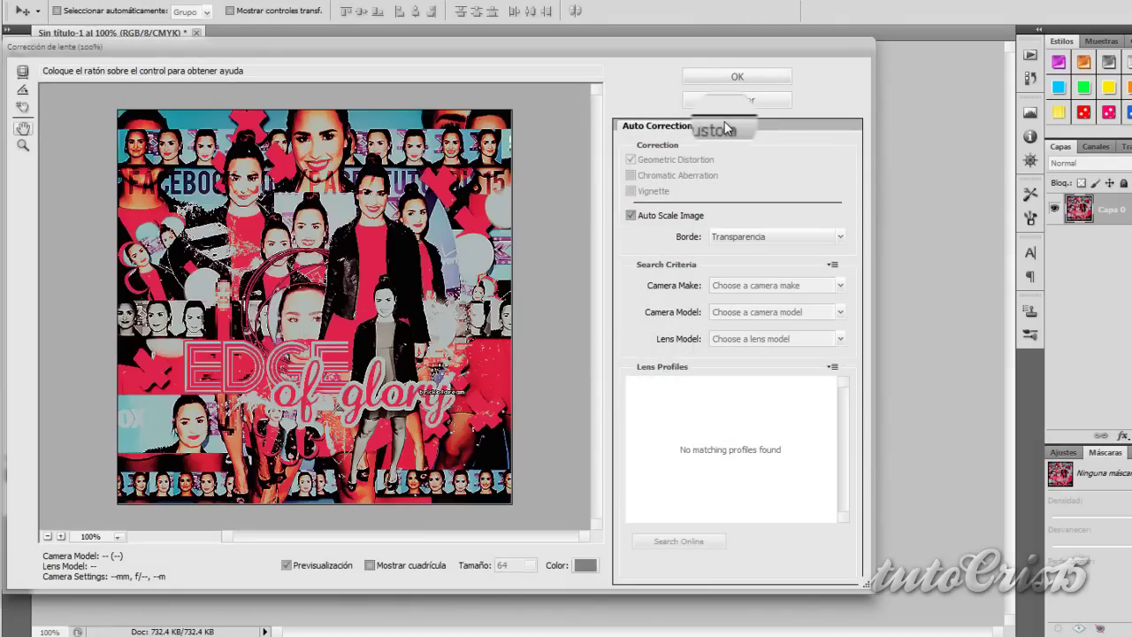
Apply a Custom Lens Correction vignette of -44 with a tweaked midpoint, then close Photoshop
click(720, 126)
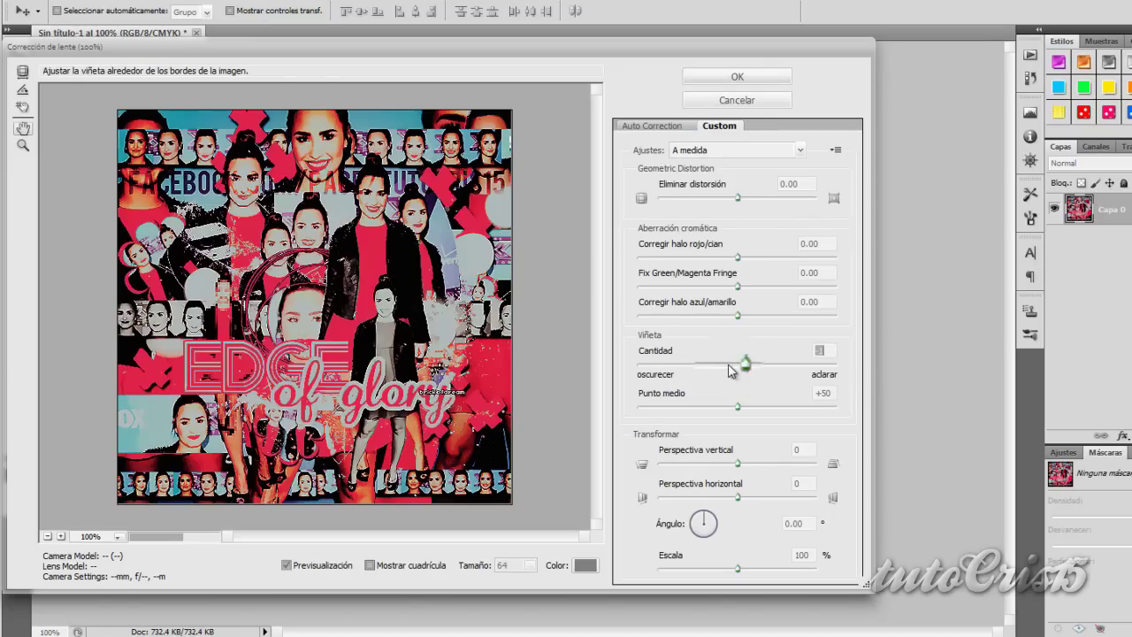
drag(707, 369, 699, 369)
drag(737, 406, 734, 406)
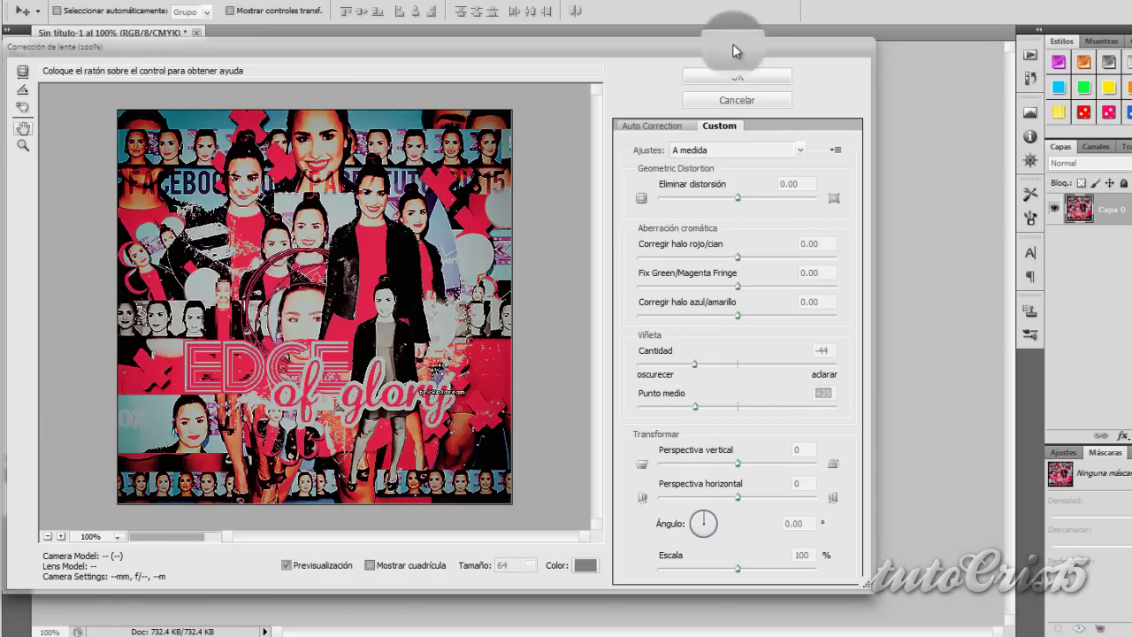
click(734, 76)
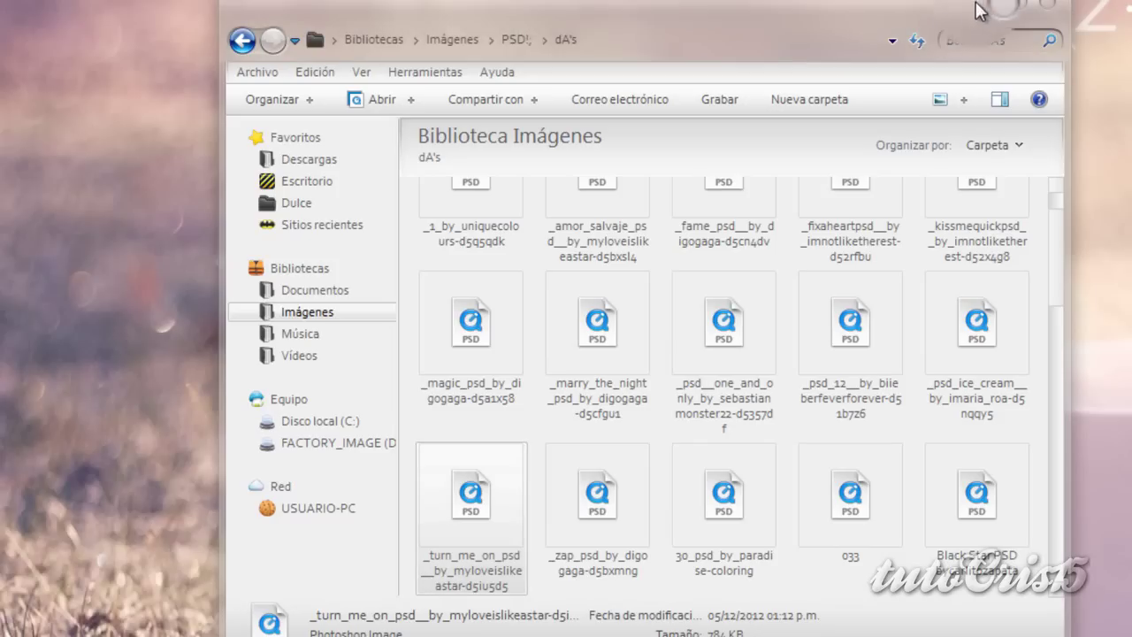
click(1000, 11)
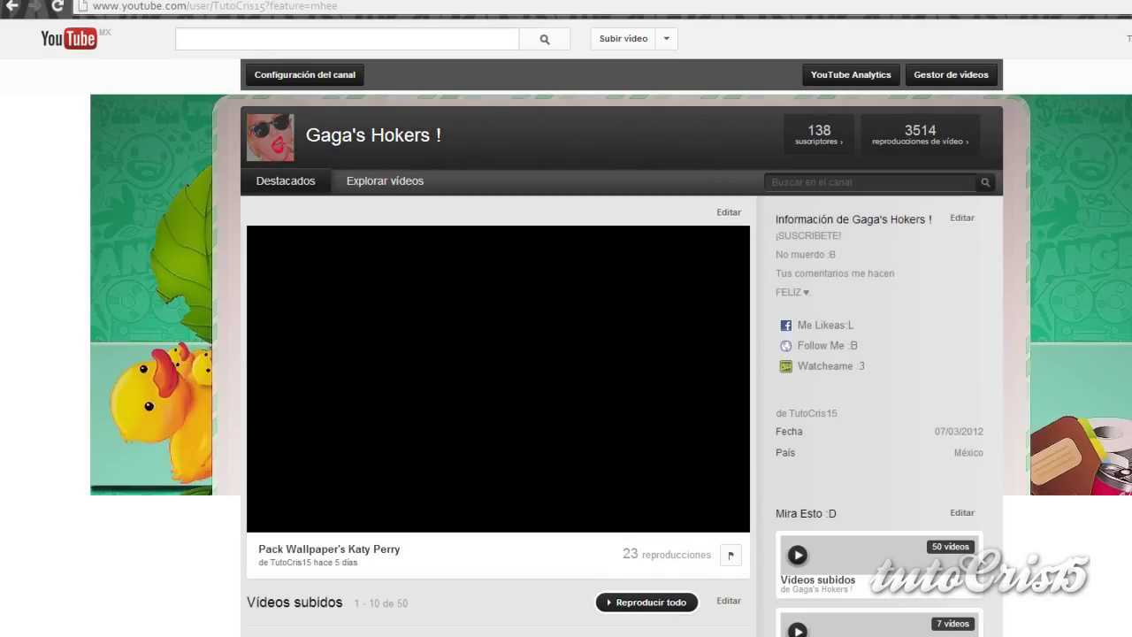
Scroll down the YouTube channel page
scroll(566, 354, down, 3)
scroll(566, 354, down, 3)
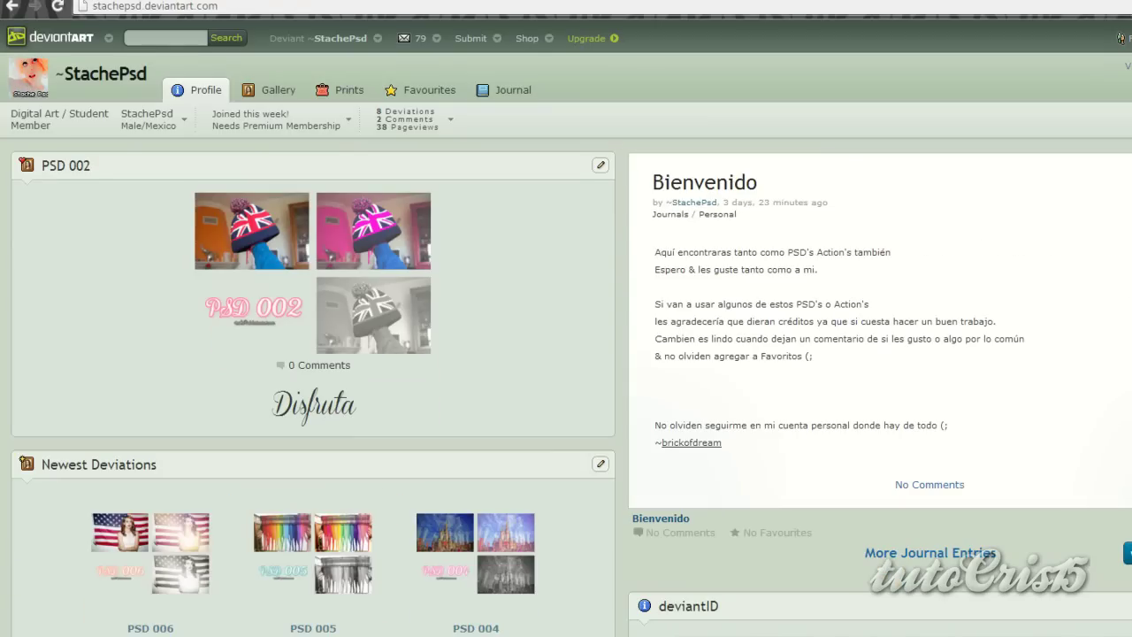
Scroll the DeviantArt profile's Newest Deviations (PSD 003–006) and Favourites
scroll(566, 354, down, 2)
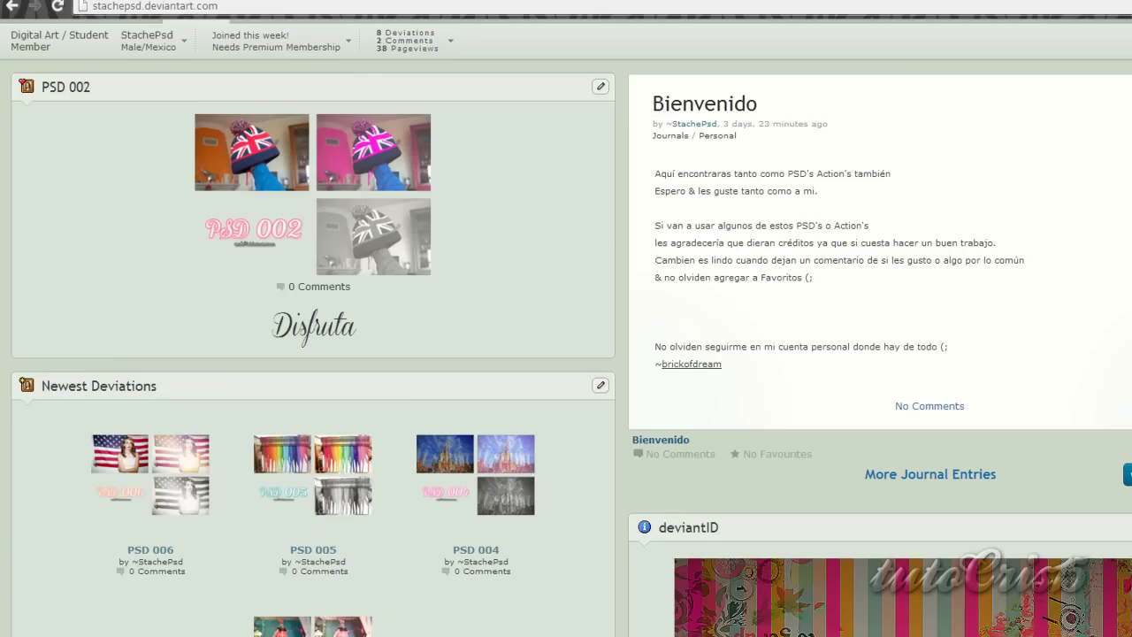
scroll(566, 354, down, 3)
scroll(566, 354, down, 2)
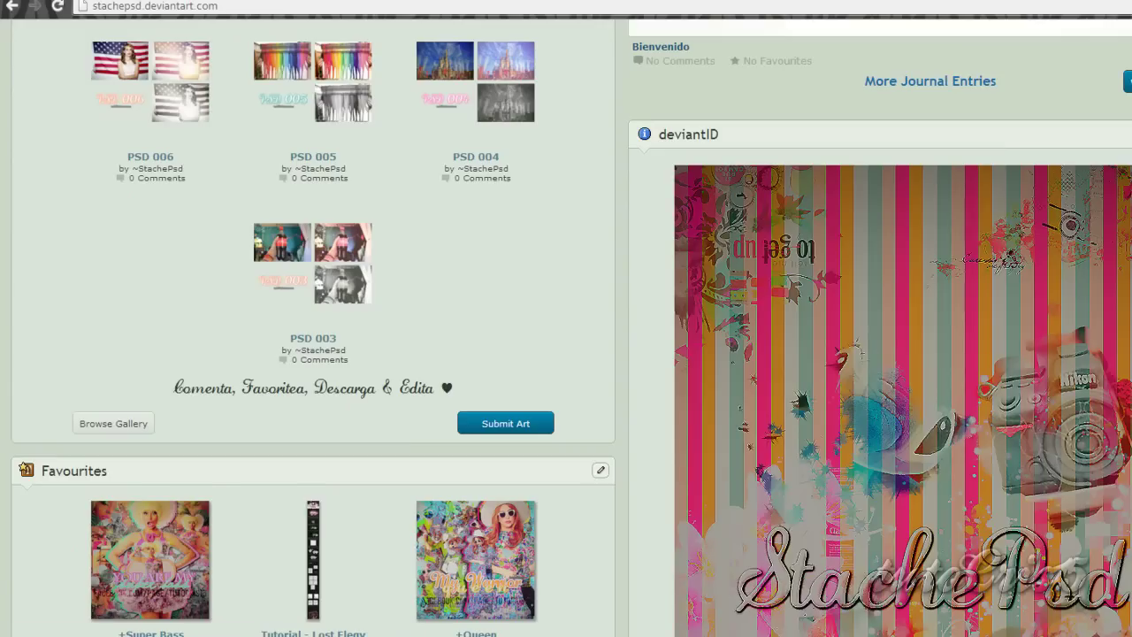
scroll(505, 265, down, 2)
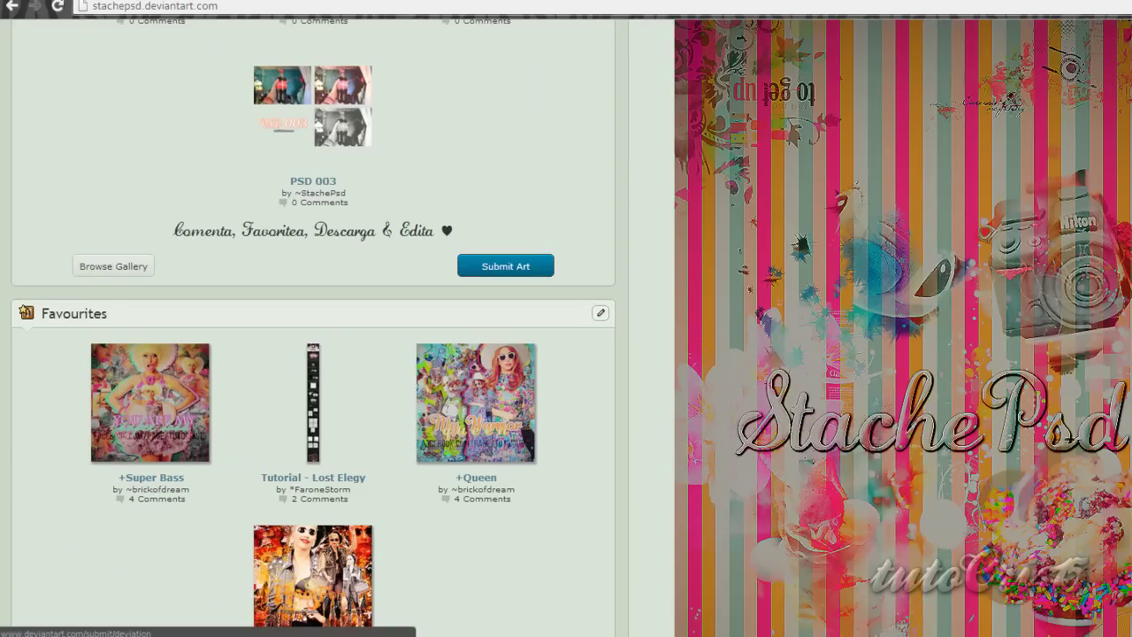
scroll(505, 265, down, 2)
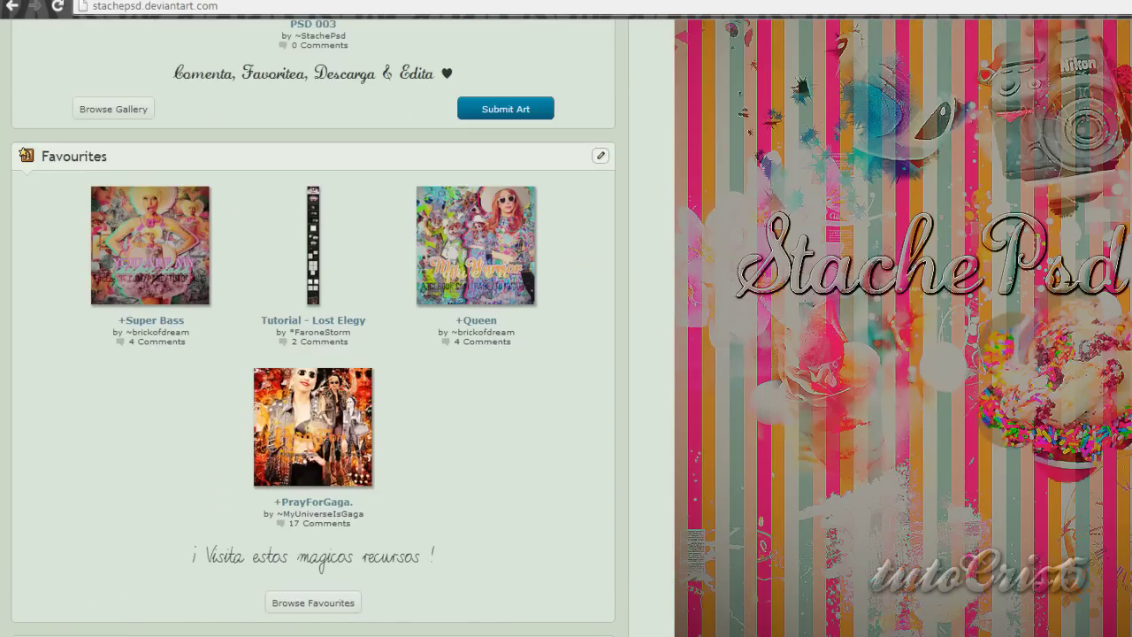
scroll(462, 490, up, 3)
scroll(462, 489, up, 2)
scroll(461, 489, up, 3)
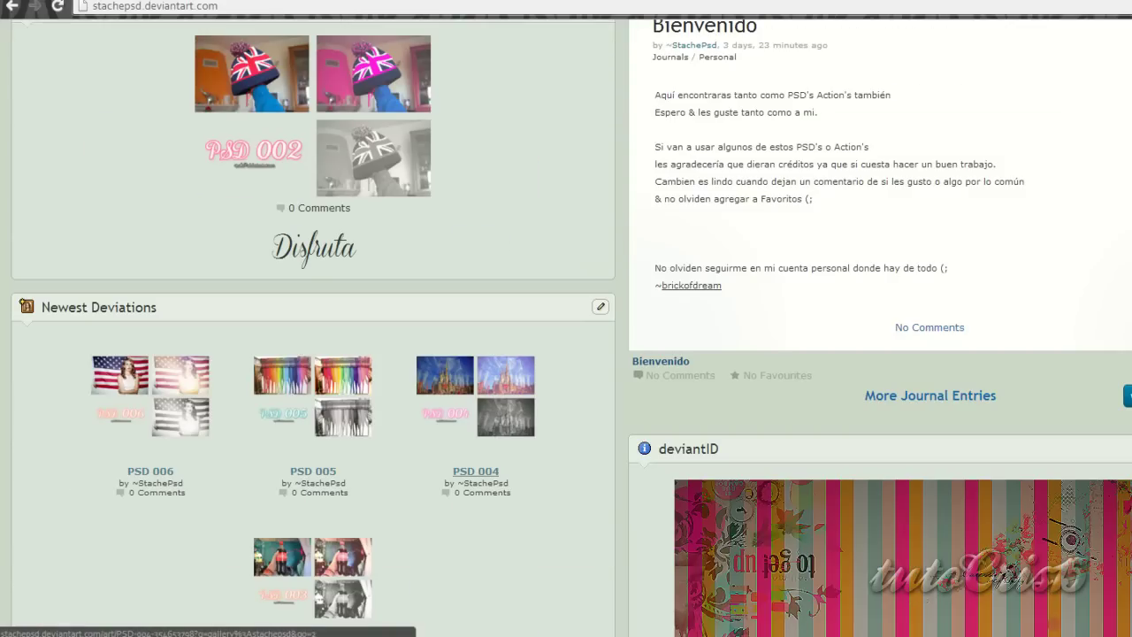
scroll(461, 490, down, 5)
scroll(461, 489, down, 1)
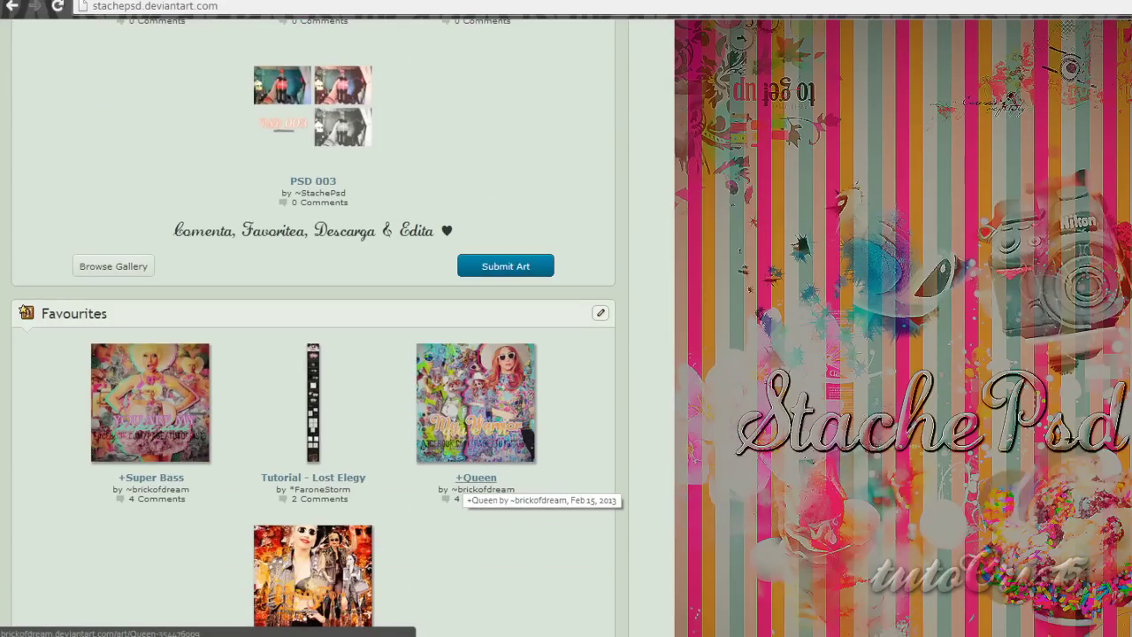
scroll(462, 490, up, 5)
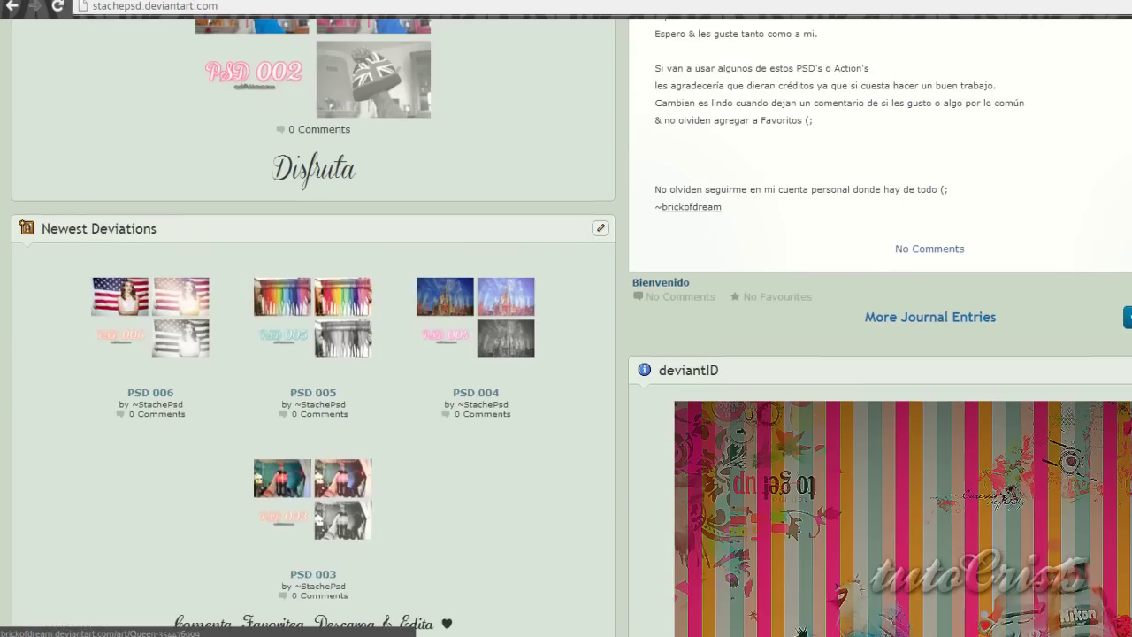
scroll(461, 489, down, 2)
scroll(462, 489, up, 2)
scroll(463, 477, up, 1)
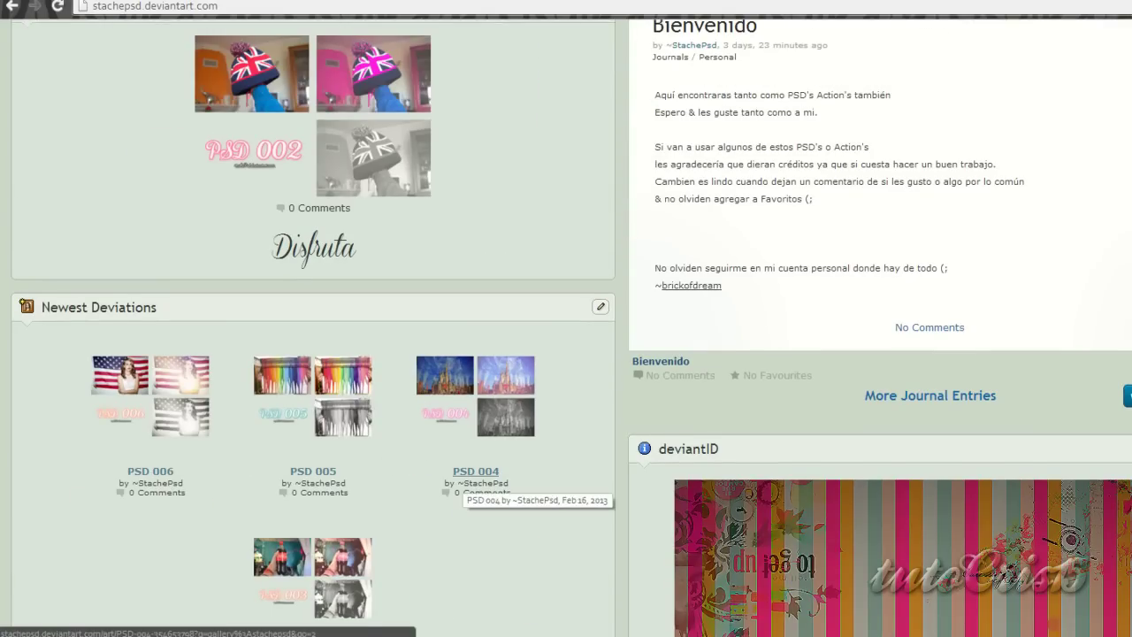
scroll(463, 485, down, 7)
scroll(464, 485, down, 4)
scroll(464, 484, down, 2)
scroll(463, 485, down, 2)
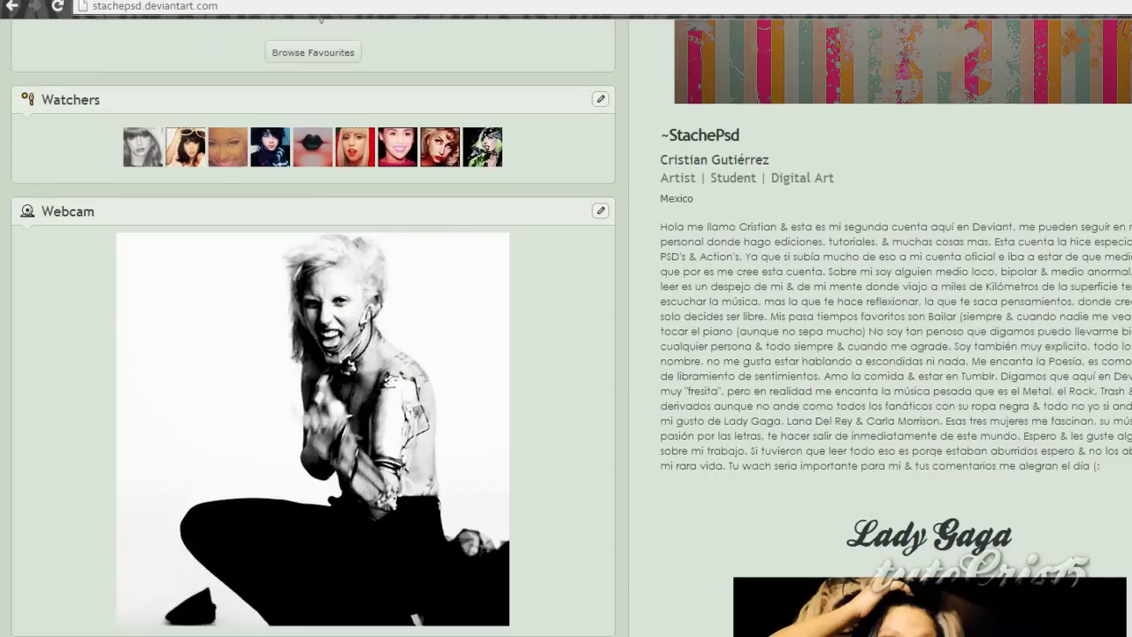
scroll(464, 485, up, 13)
scroll(464, 485, up, 2)
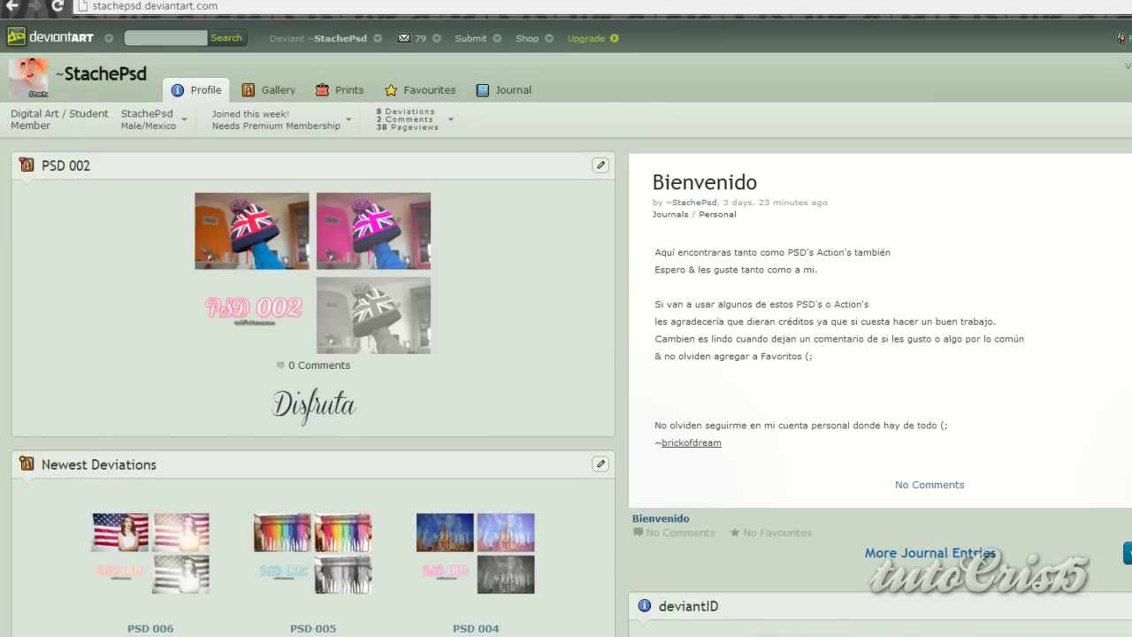